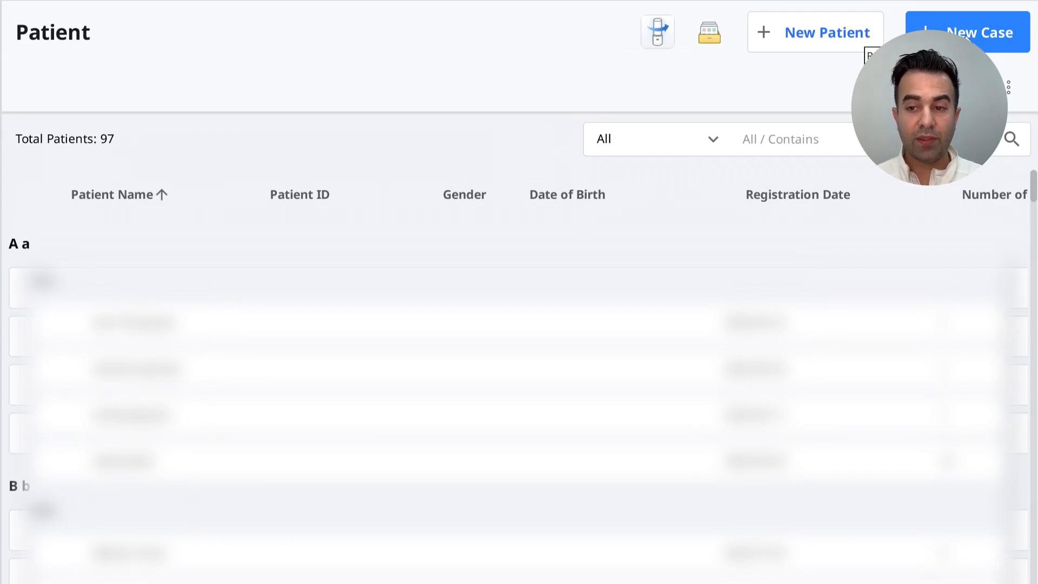
Start a new case and enter Teeth library as the patient name
click(968, 34)
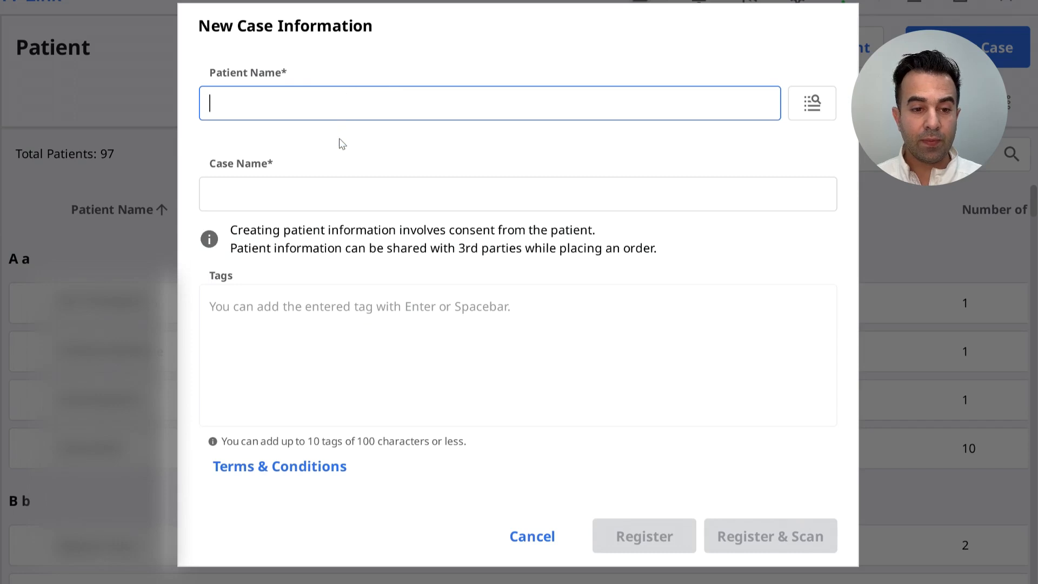
text(Teeth I)
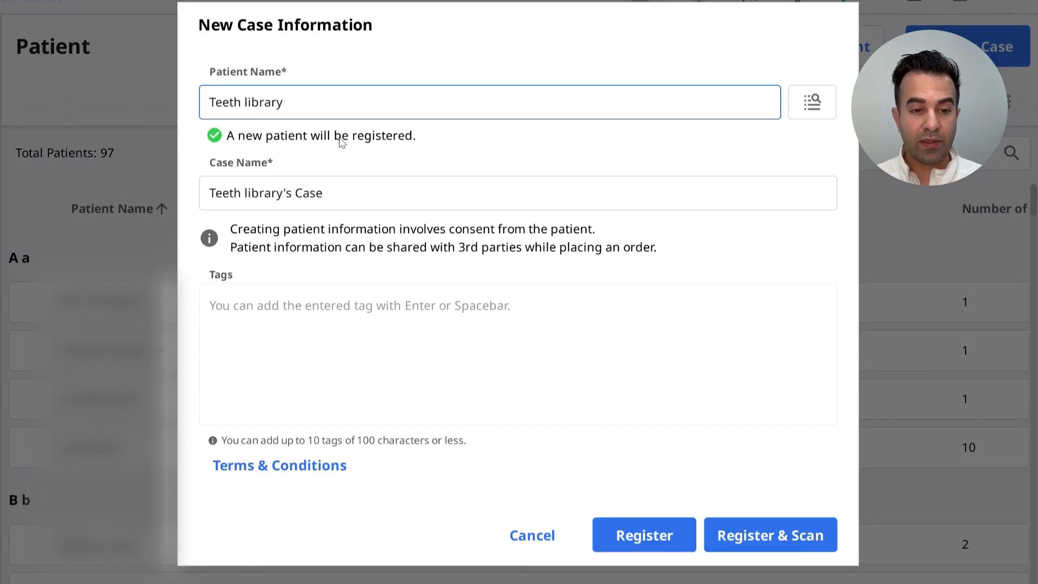
Replace the case name with Practice Model and register the case to go straight to scanning
click(346, 196)
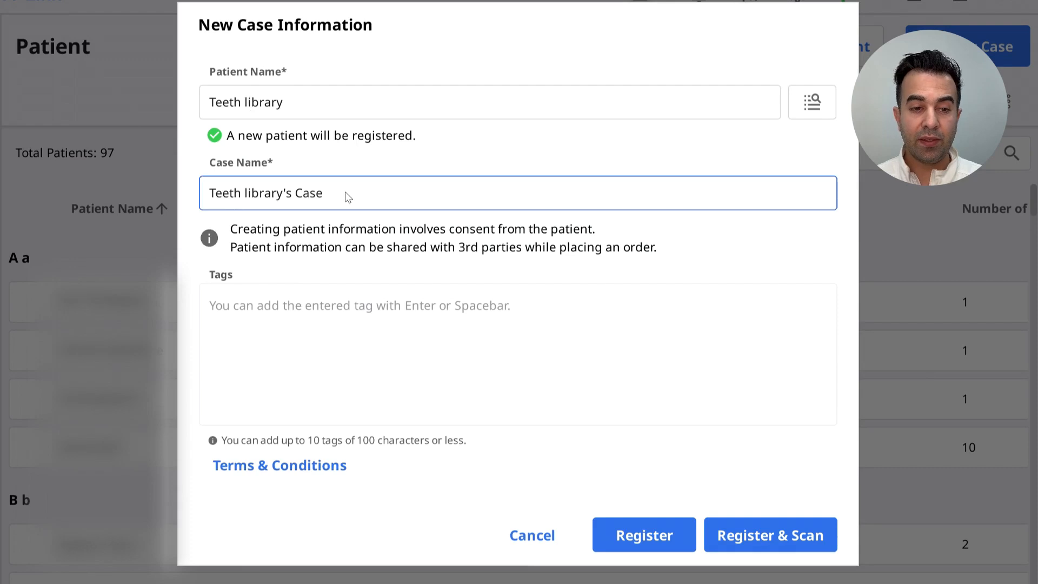
drag(346, 196, 192, 200)
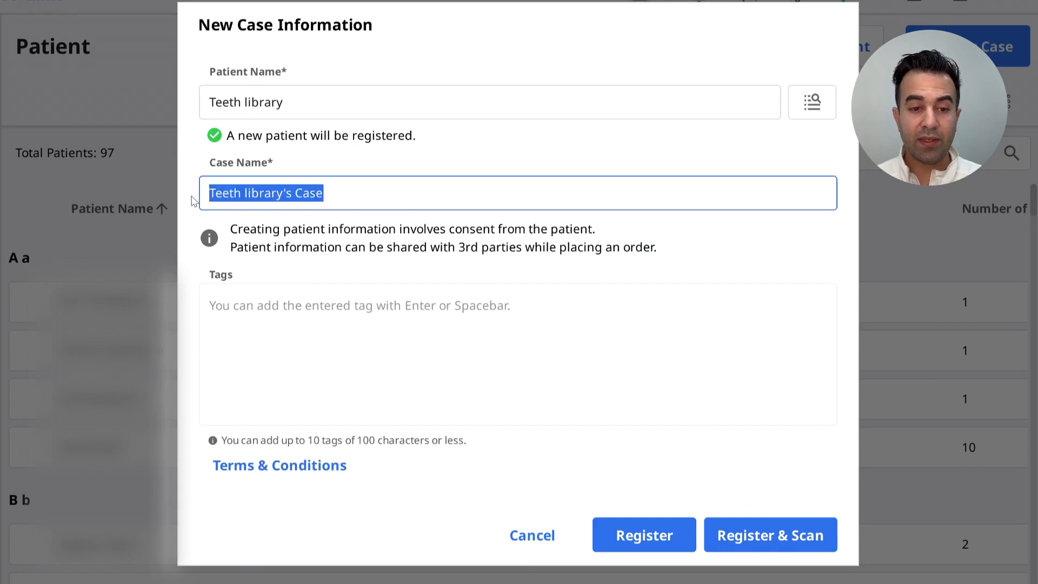
text(Practice Model)
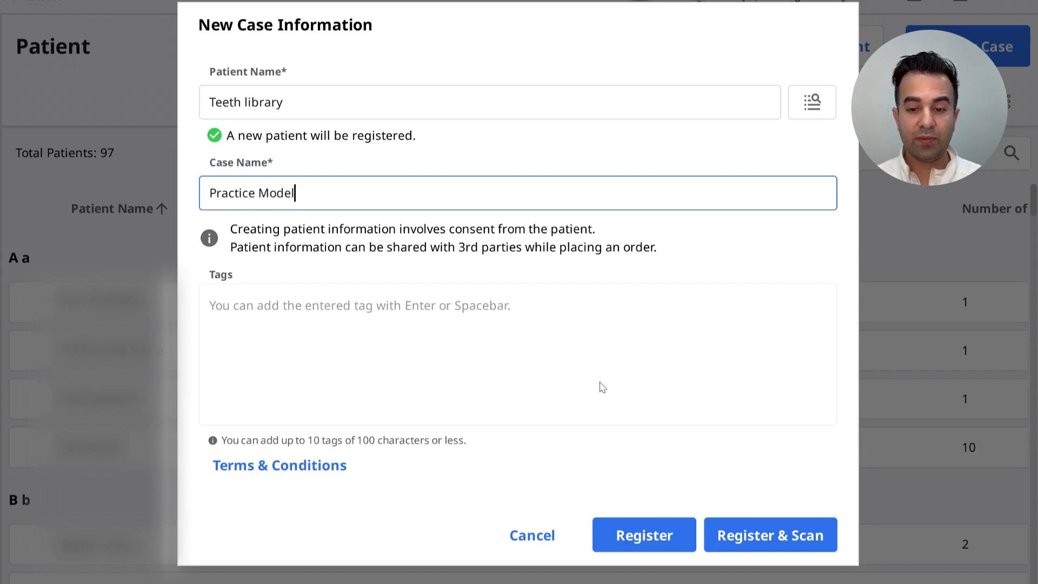
click(755, 543)
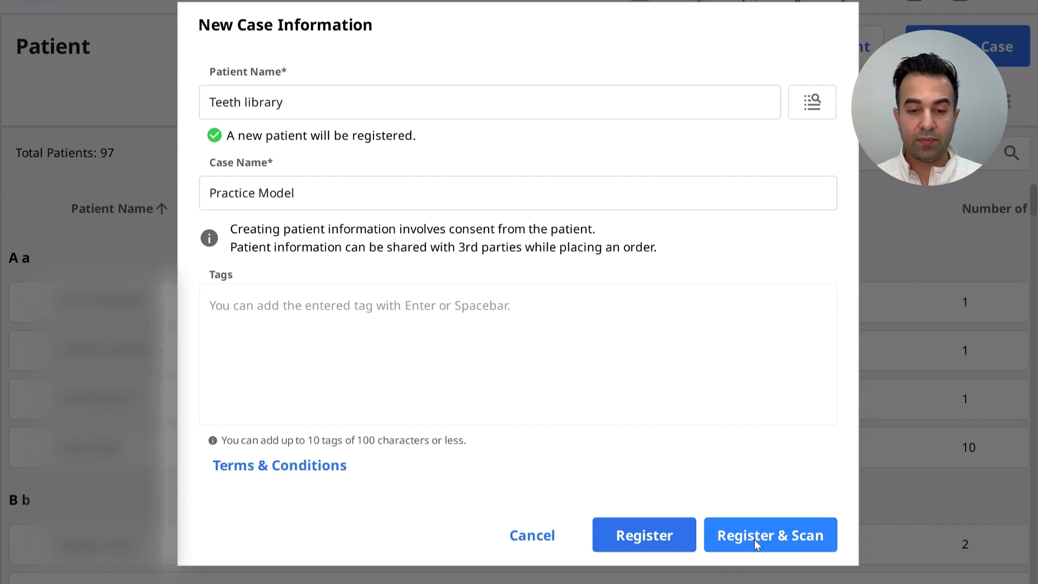
click(754, 540)
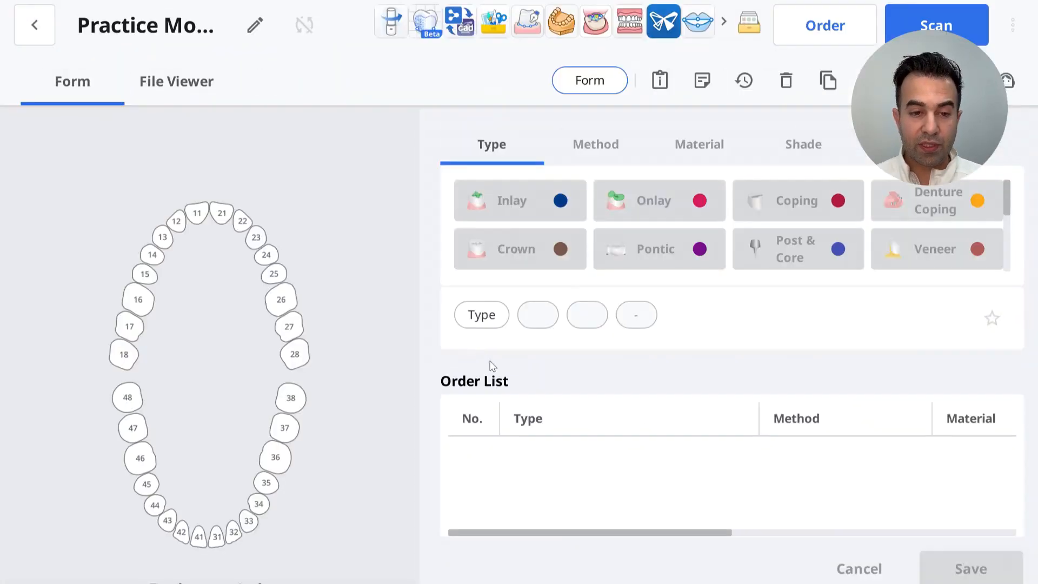
Switch to the arch chart, select the maxilla and assign it the Diagnostic Model type
click(256, 579)
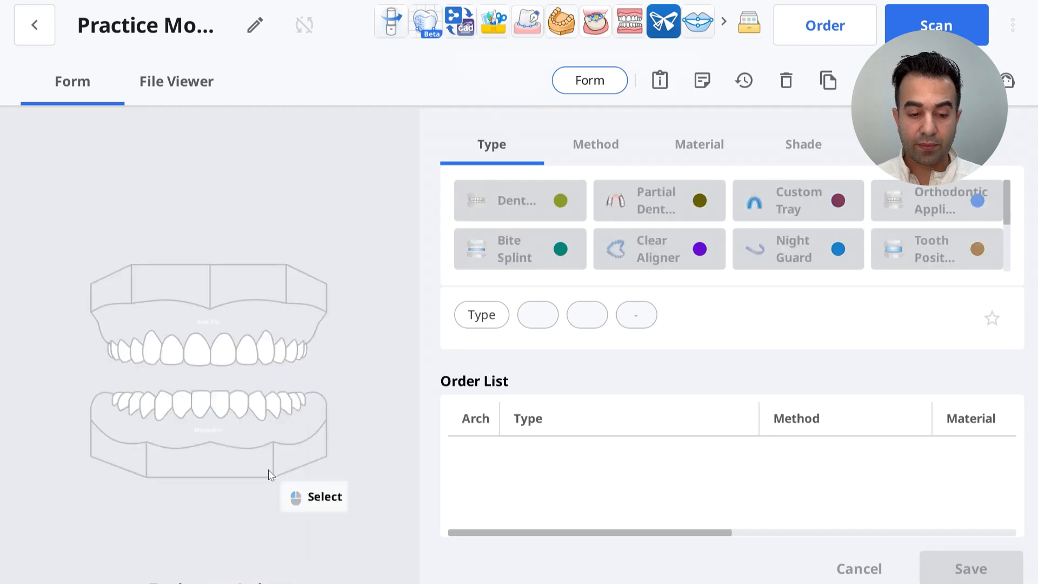
click(272, 318)
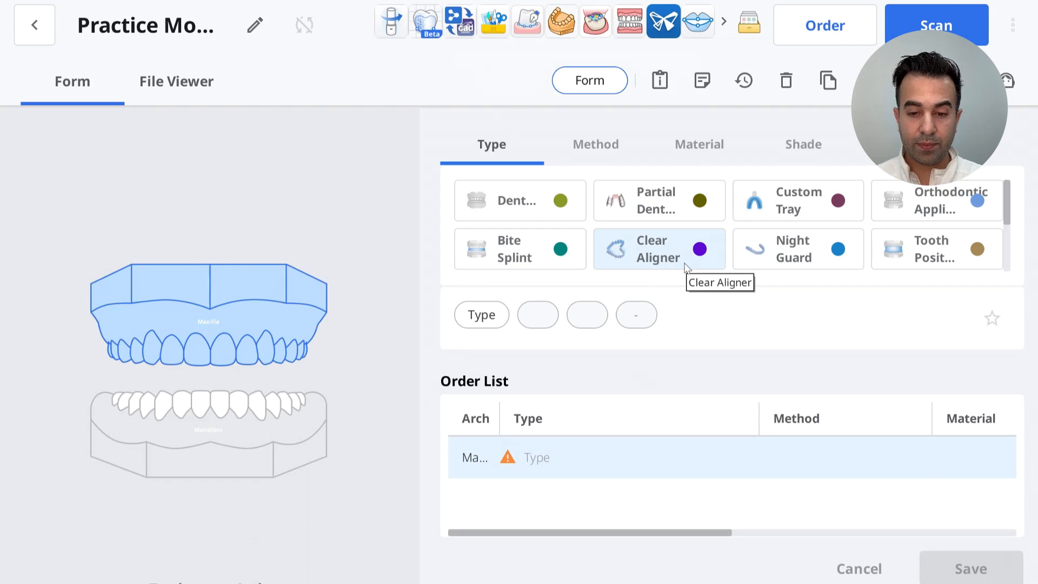
scroll(686, 266, down, 2)
click(661, 219)
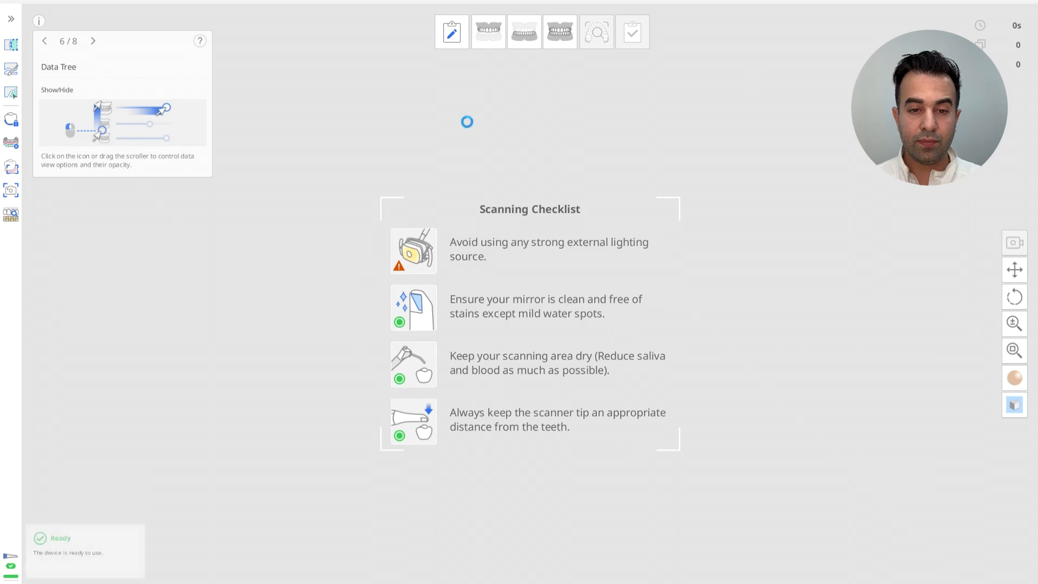
Scan the maxilla arch, review the scan from several angles and complete the scanning stage
click(39, 22)
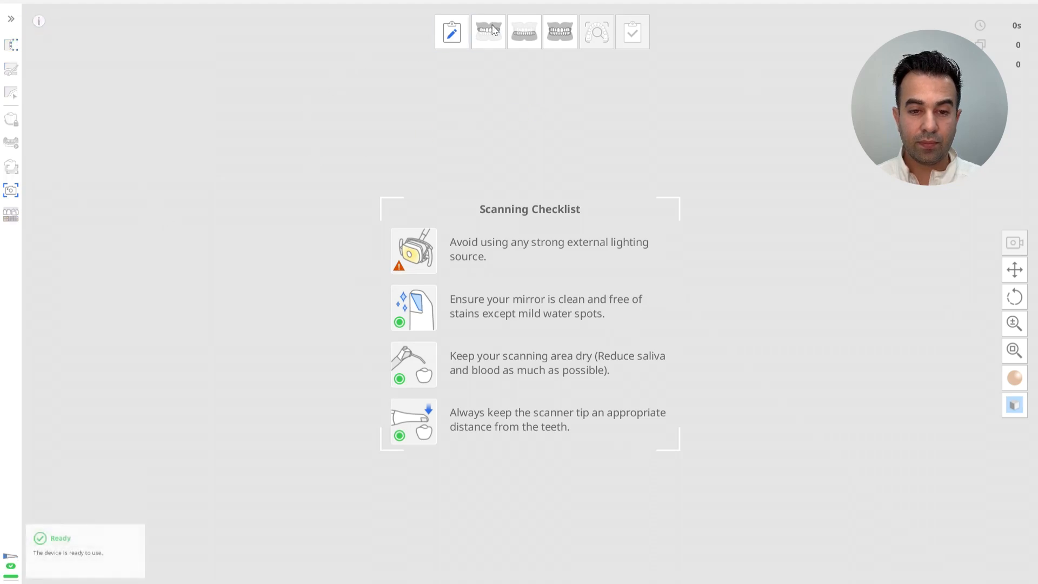
click(489, 31)
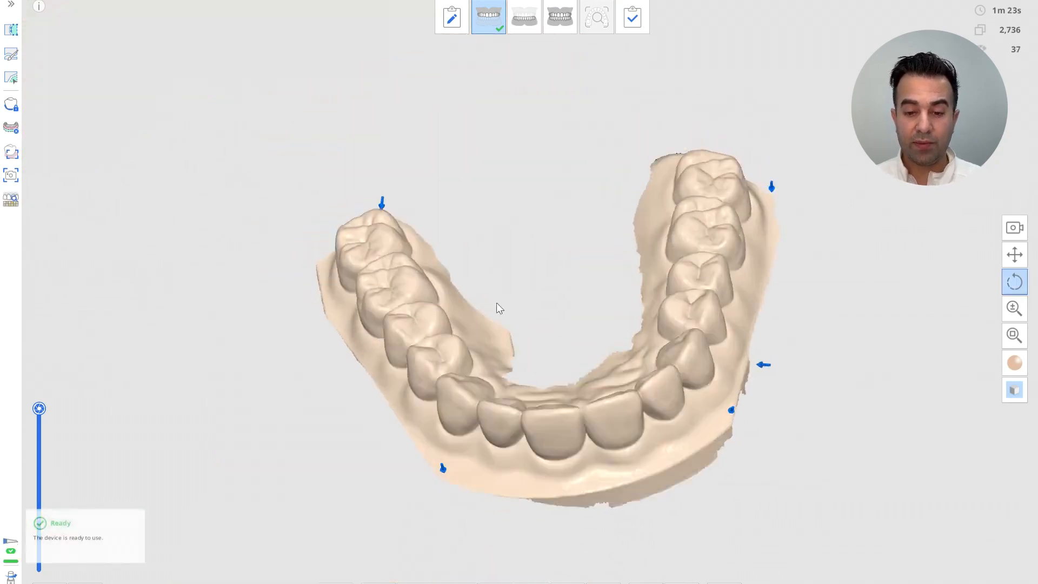
drag(500, 308, 423, 189)
drag(857, 205, 868, 245)
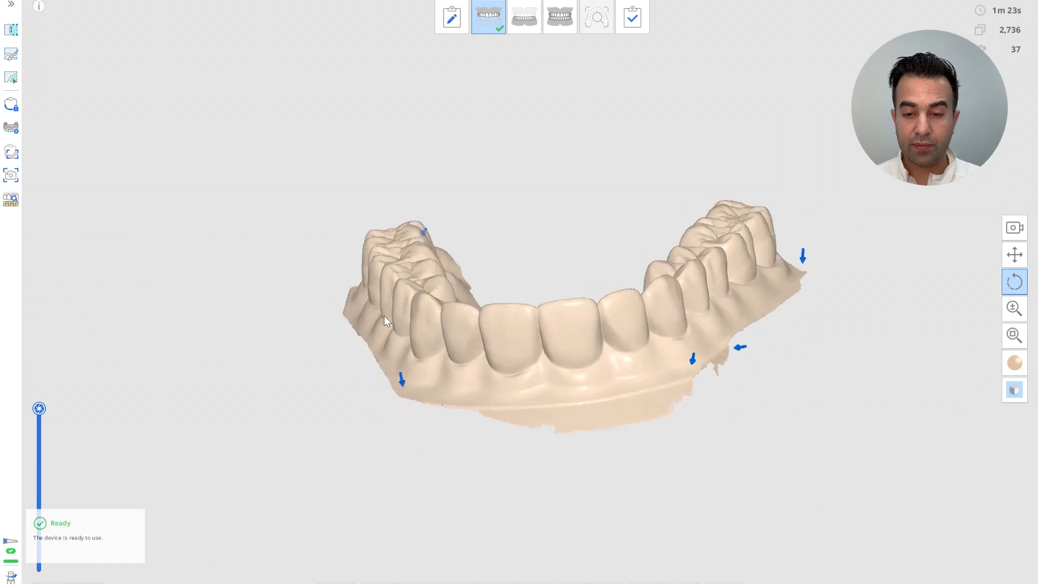
drag(387, 323, 414, 270)
drag(709, 358, 712, 366)
click(648, 16)
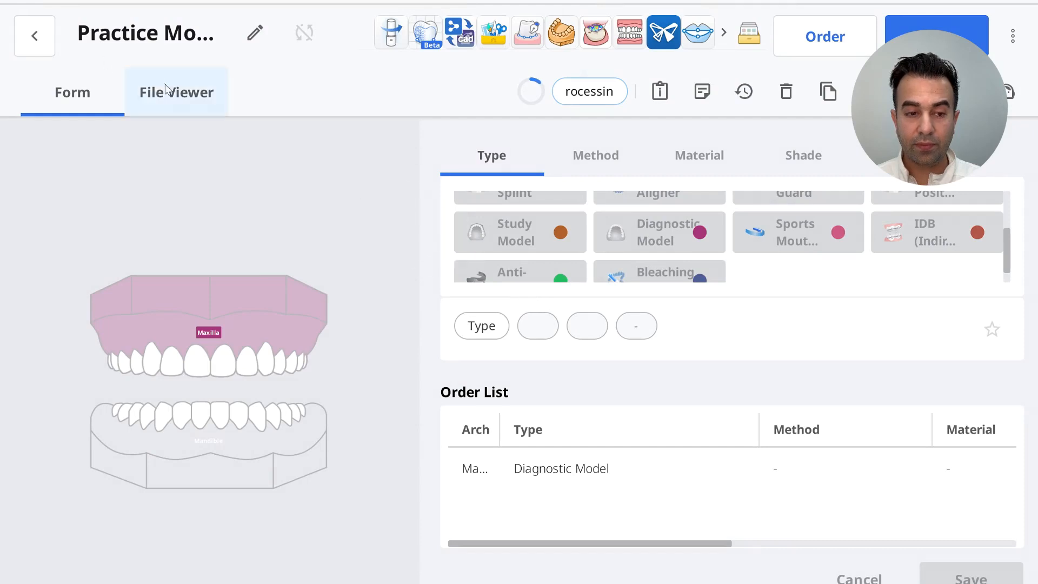
Open the case in the design app and import the Maxilla Base scan of Practice Model
click(178, 94)
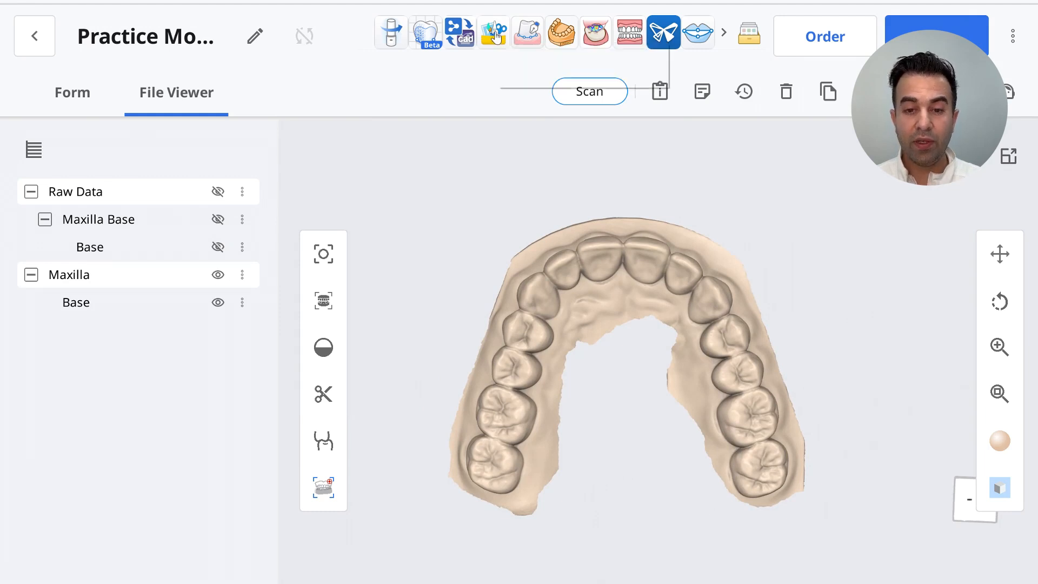
click(496, 37)
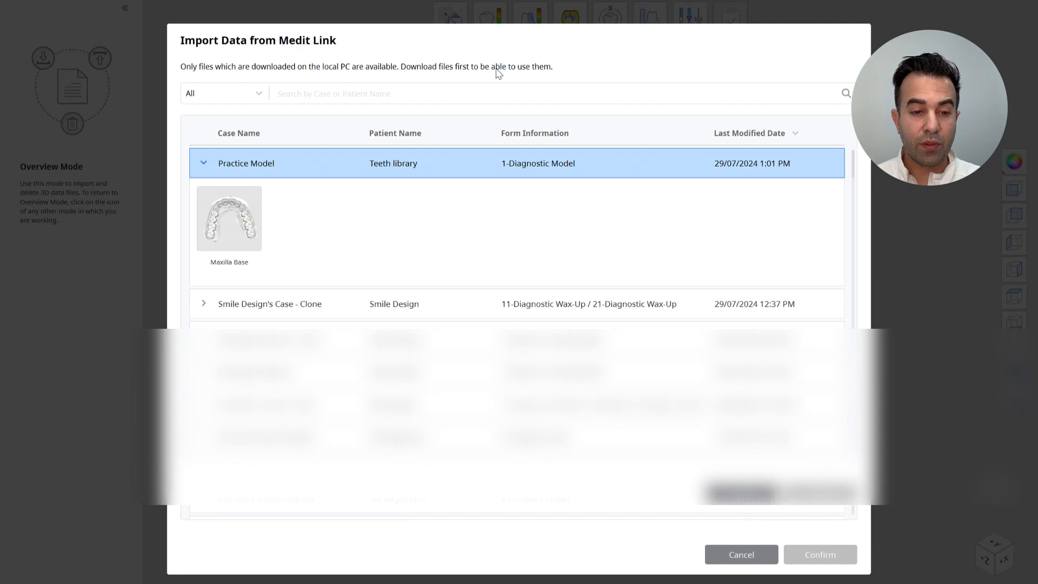
click(233, 195)
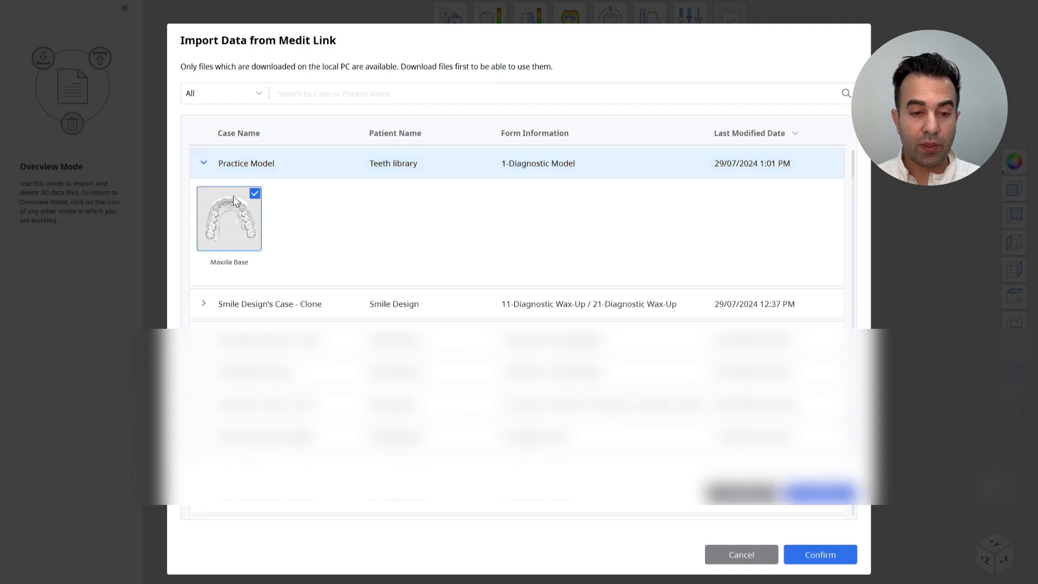
click(832, 556)
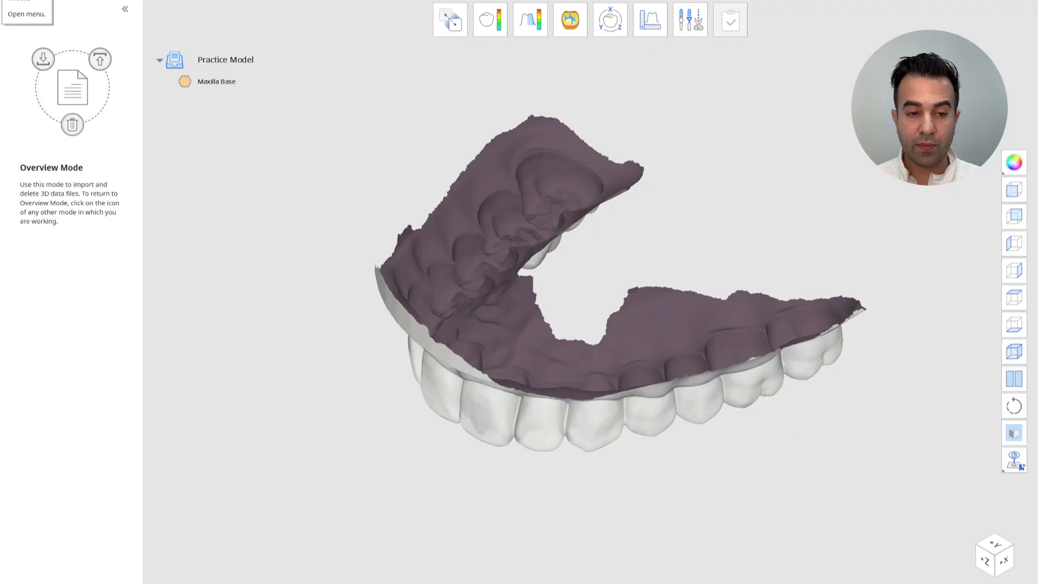
Collapse the side panel and open the Duplicate tool on the maxilla model
click(124, 10)
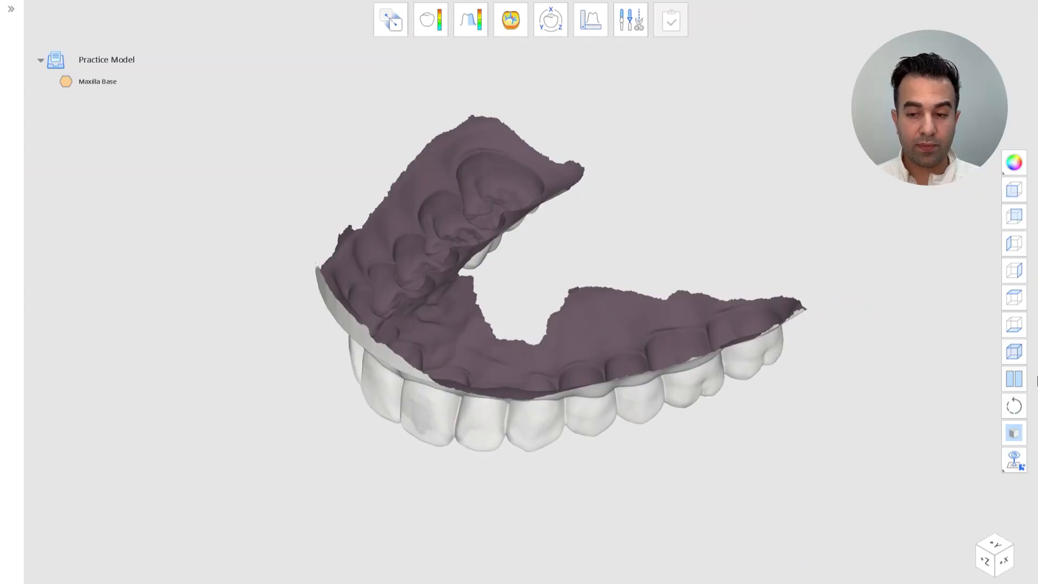
click(1013, 191)
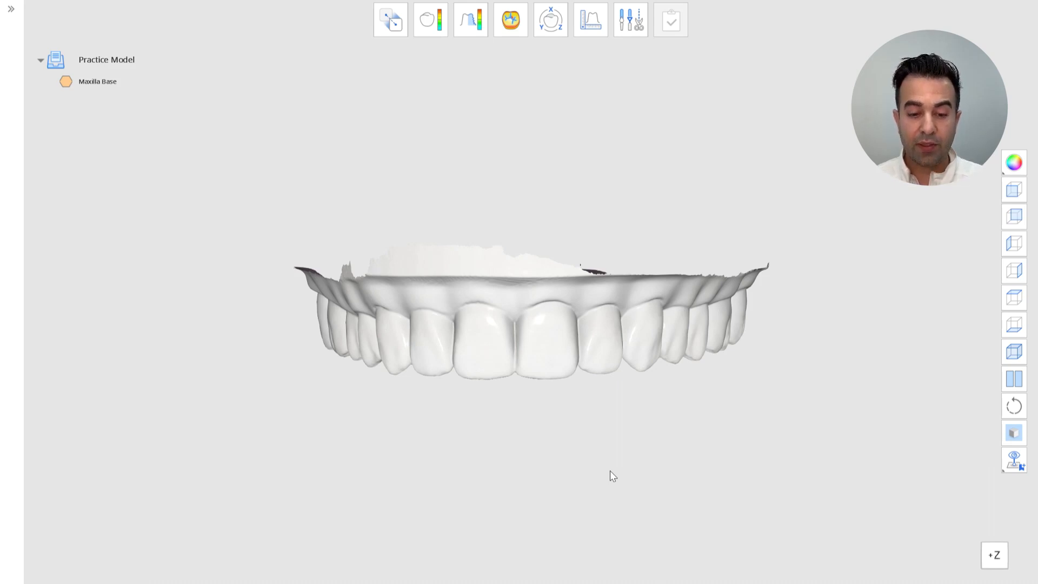
click(629, 21)
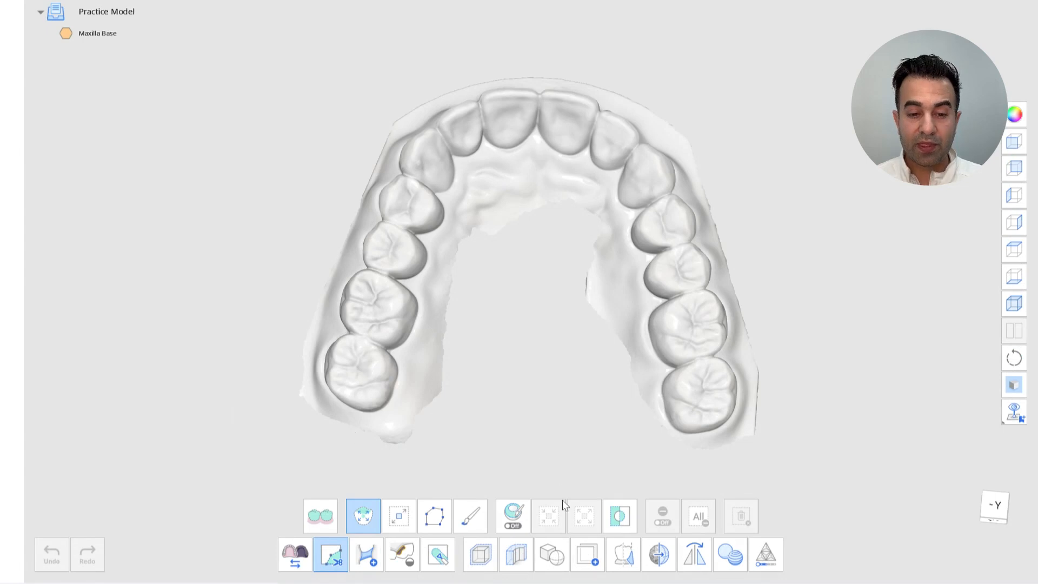
click(584, 557)
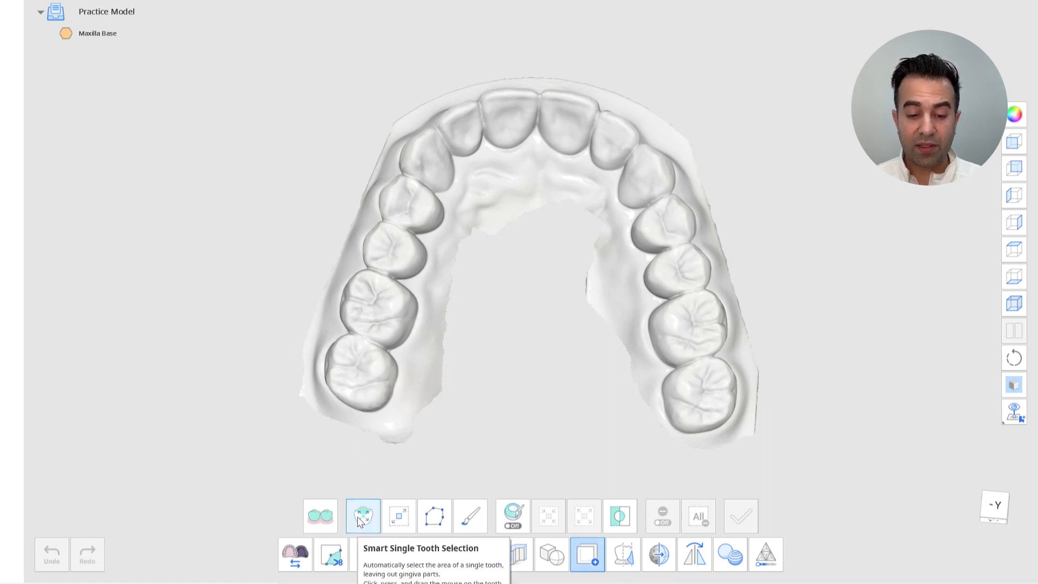
Select the upper right second molar with smart tooth selection and duplicate it as a part named #17
click(376, 369)
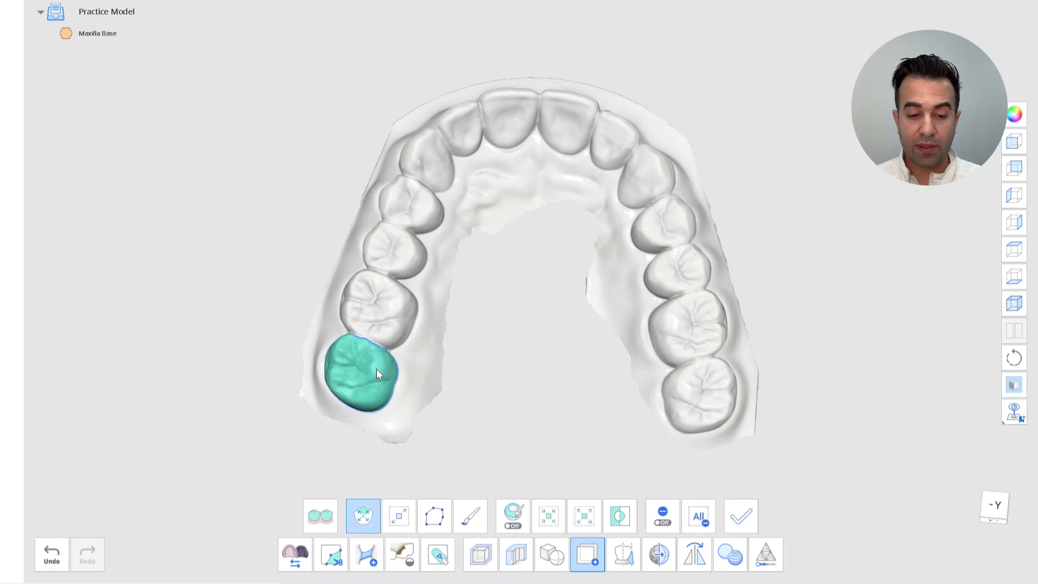
right_drag(376, 368, 498, 399)
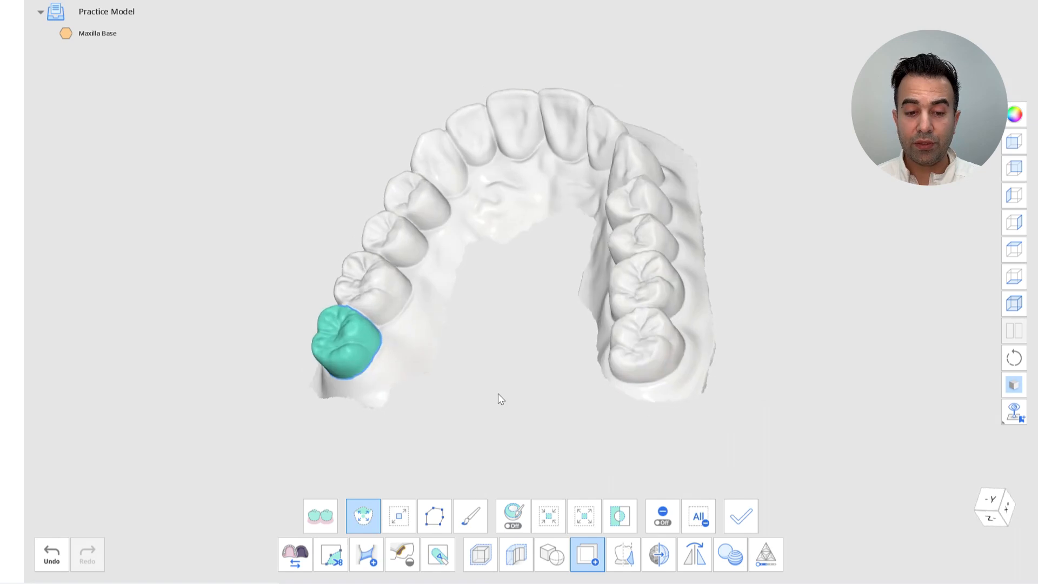
click(741, 516)
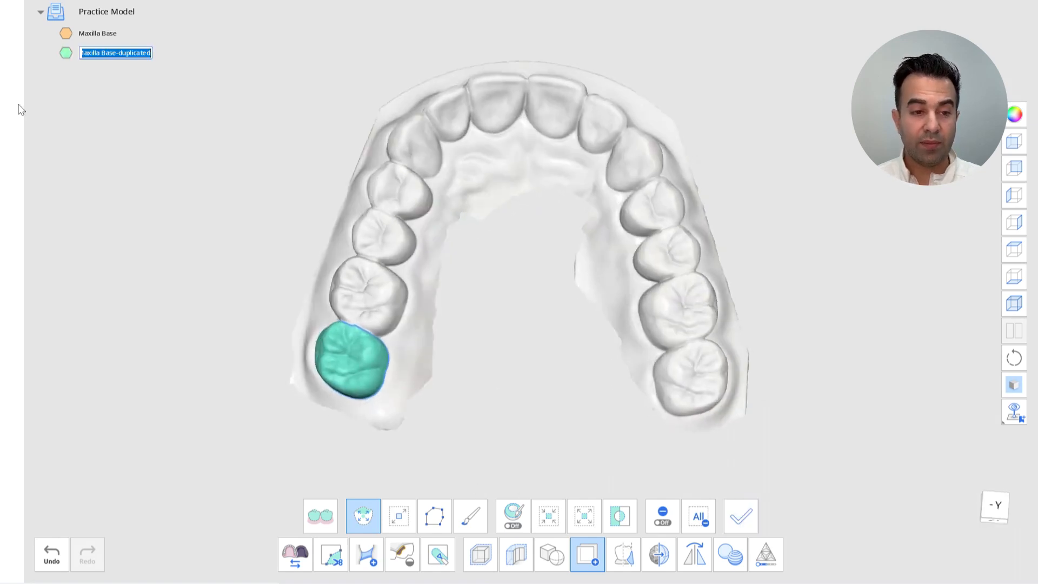
text(#17)
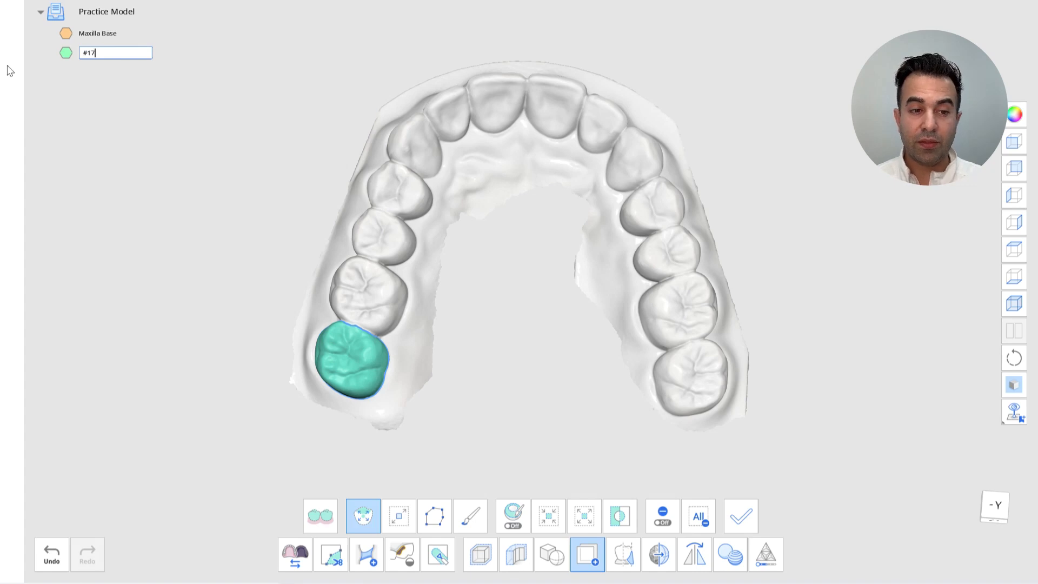
key(Return)
Clear the selection, select the upper right first molar and duplicate it as a part named #16
mouse_move(466, 369)
right_down()
mouse_move(493, 381)
mouse_move(468, 378)
right_up()
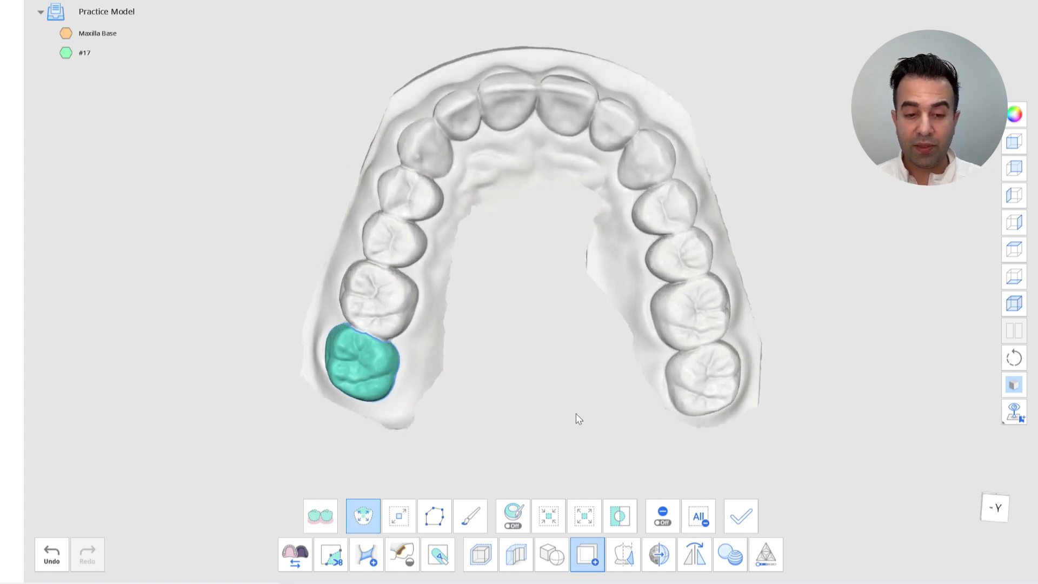
click(698, 516)
right_drag(361, 250, 370, 232)
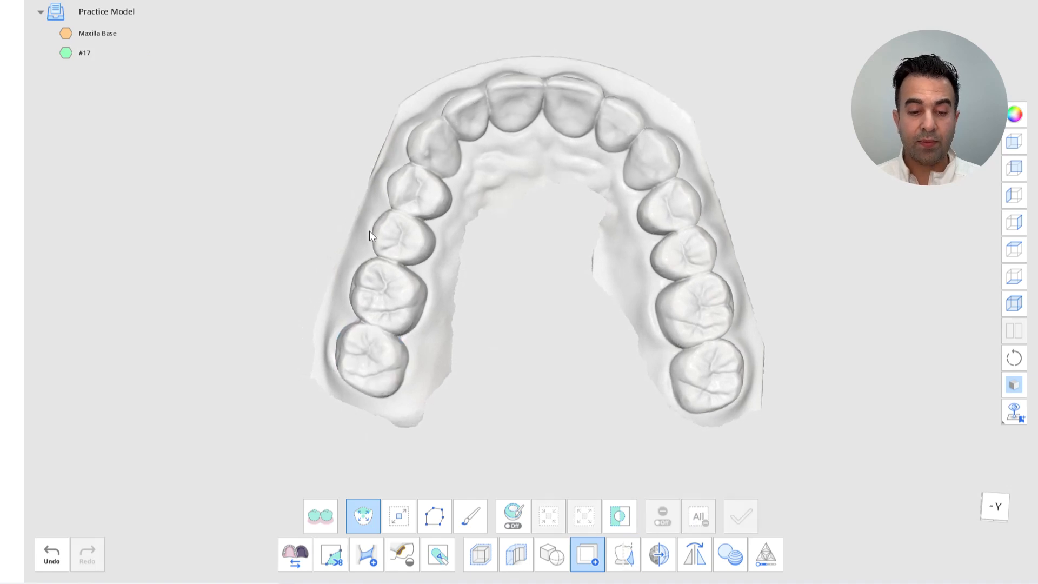
click(400, 294)
right_drag(400, 294, 475, 328)
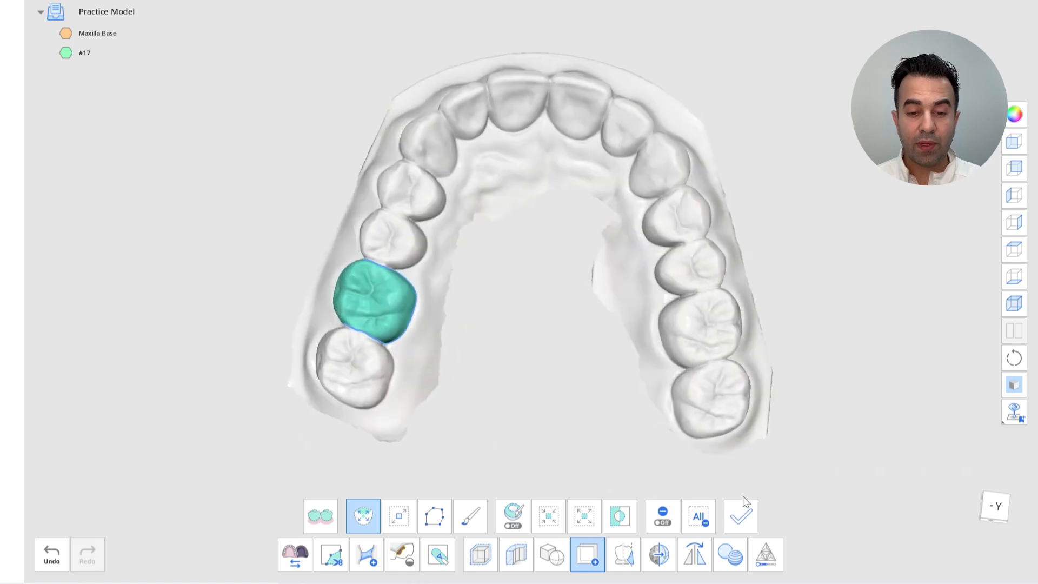
click(741, 514)
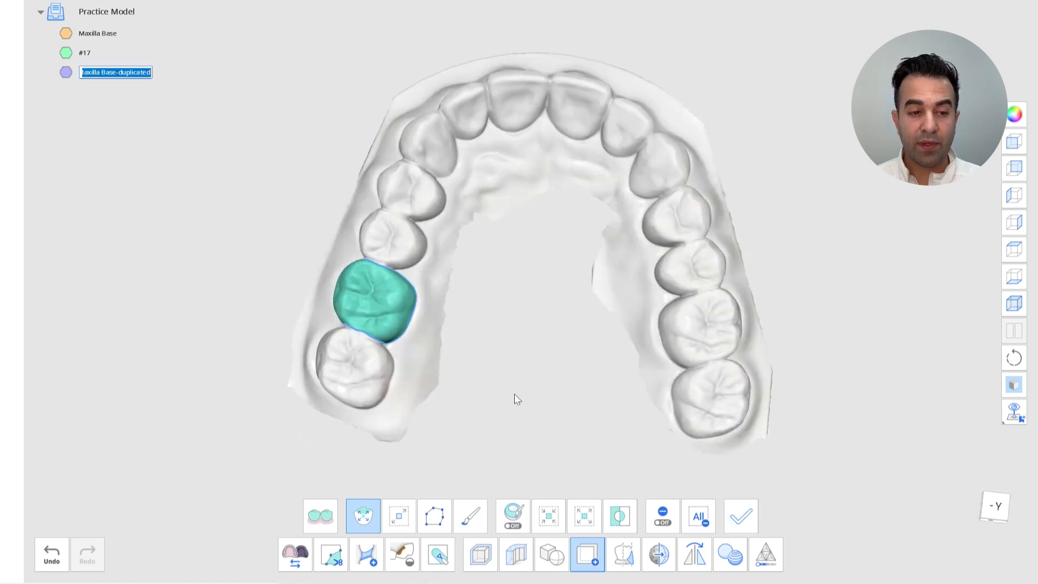
text(#16)
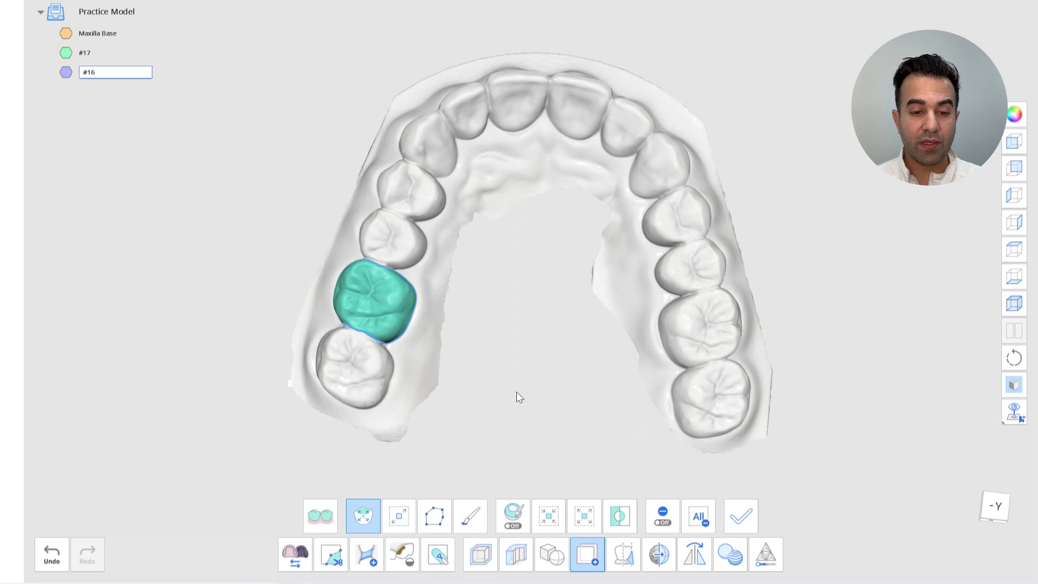
key(Return)
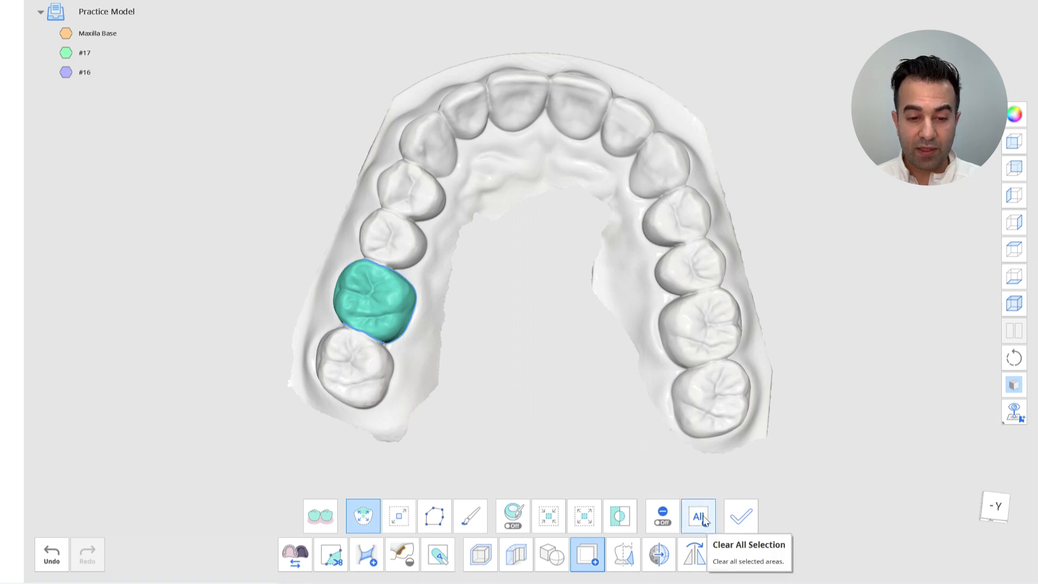
Clear the selection, select the upper right second premolar and duplicate it as a part named #15
click(699, 516)
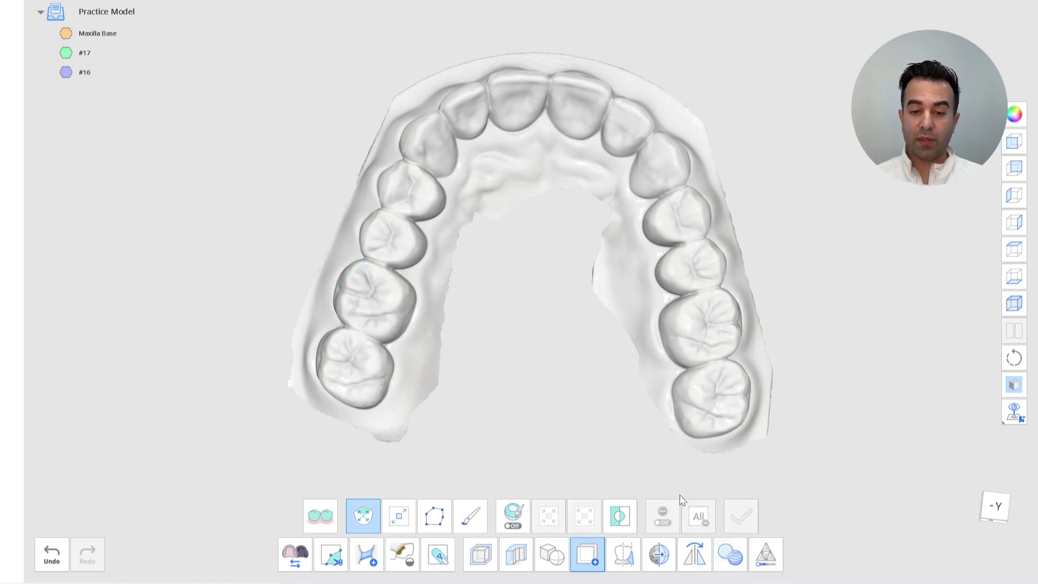
click(436, 244)
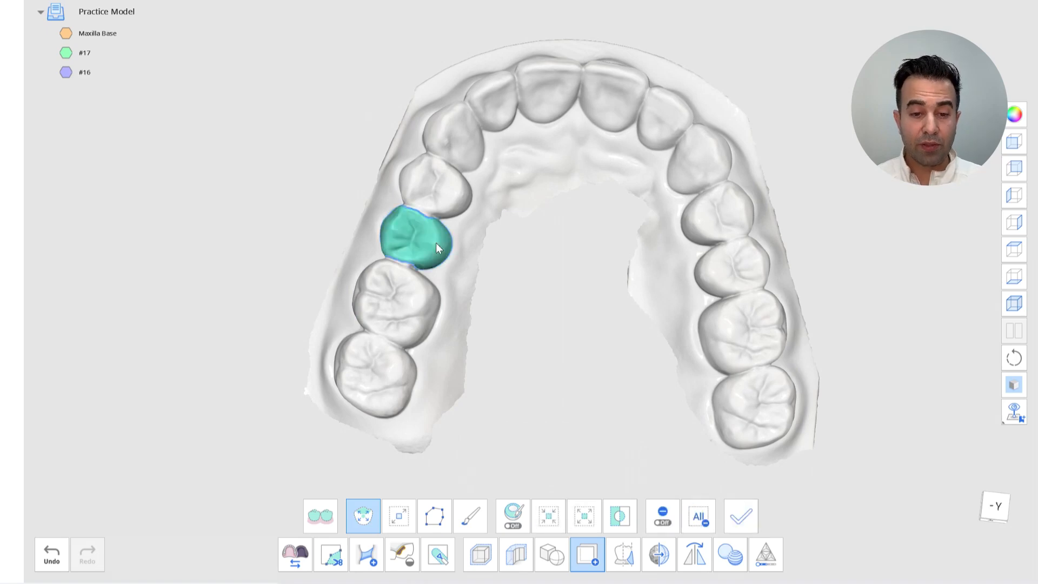
right_drag(436, 242, 543, 293)
scroll(543, 293, up, 8)
scroll(543, 293, down, 8)
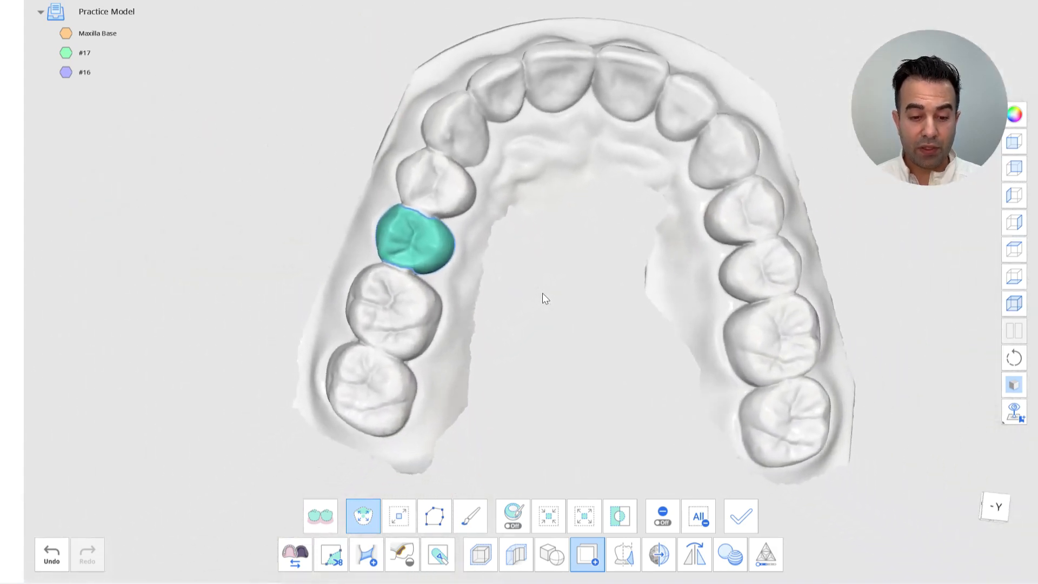
click(723, 504)
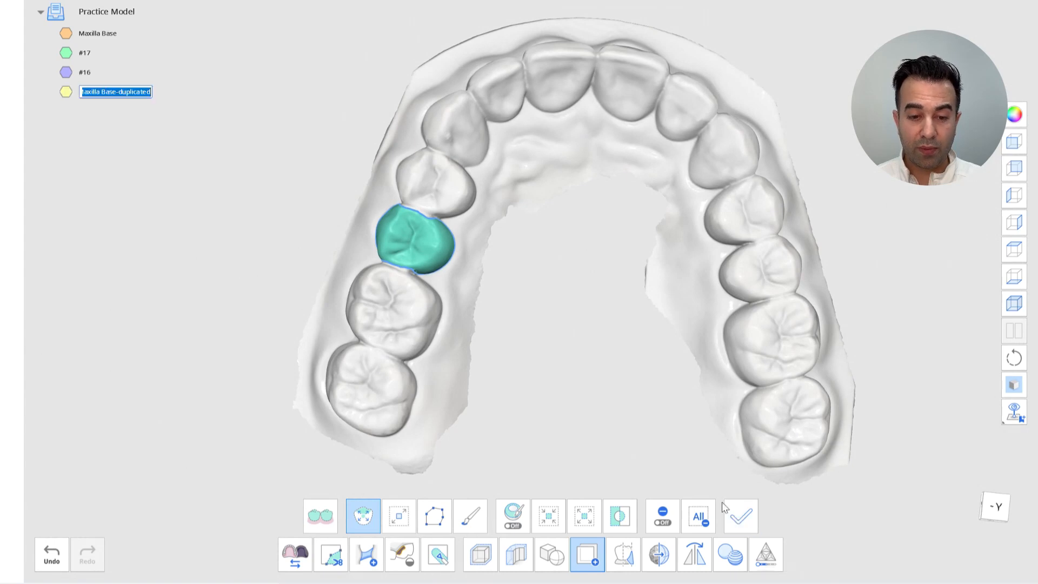
text(#15)
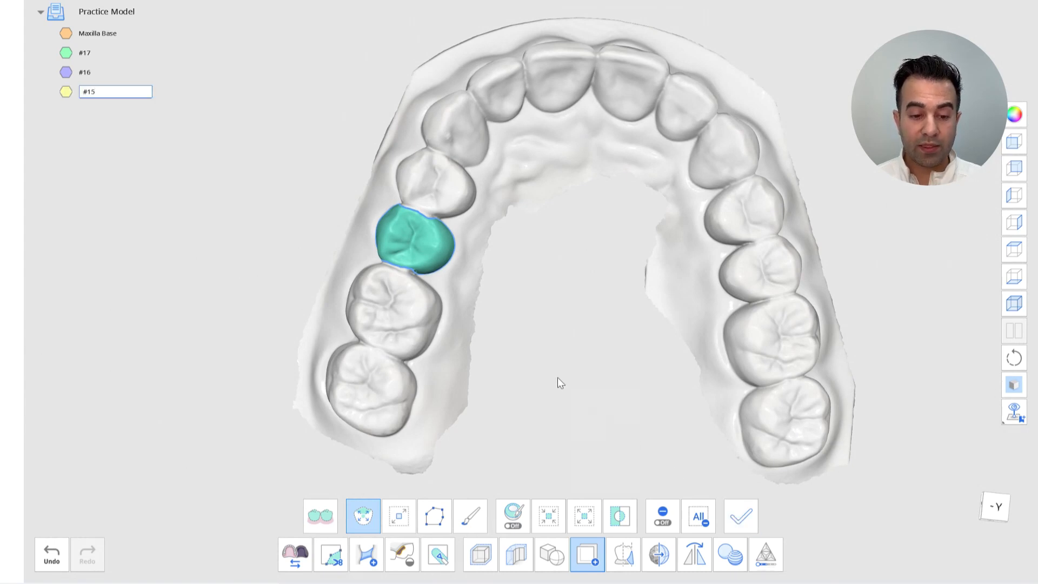
key(Return)
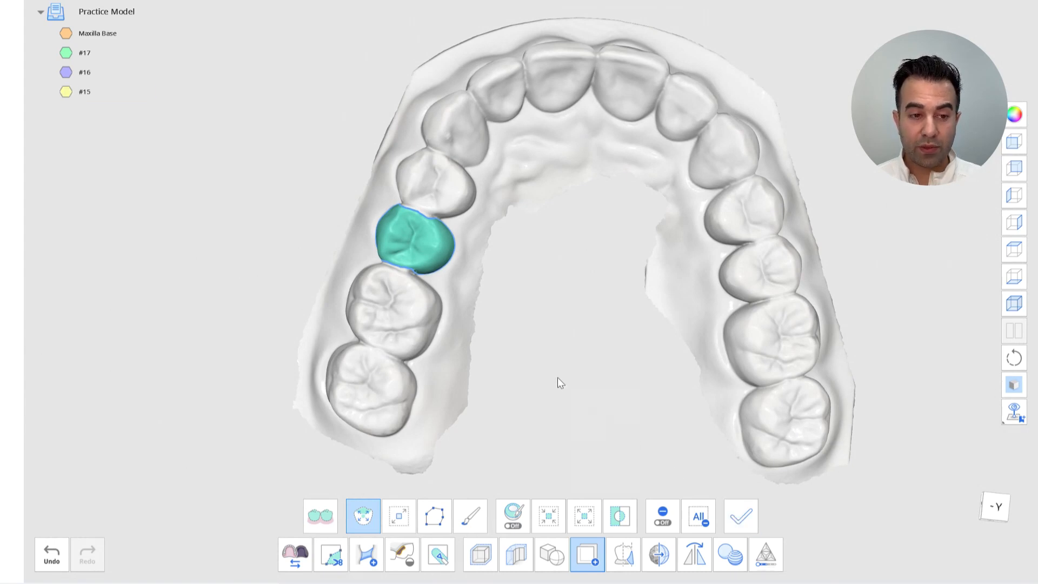
Clear the selection, select the upper right first premolar and duplicate it as a part named #14
click(699, 517)
scroll(498, 271, up, 3)
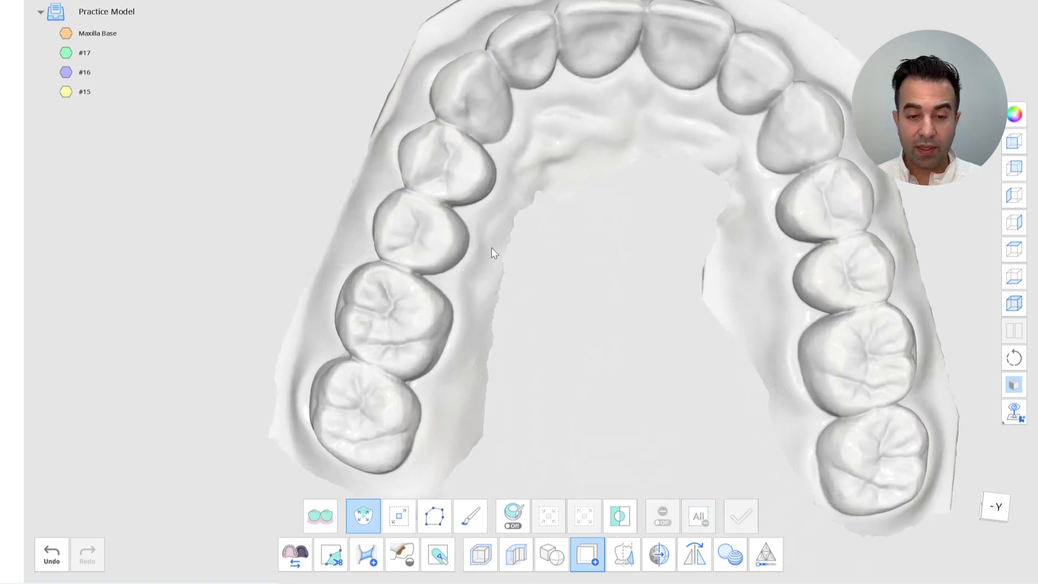
click(479, 173)
scroll(576, 311, up, 2)
right_drag(577, 305, 578, 314)
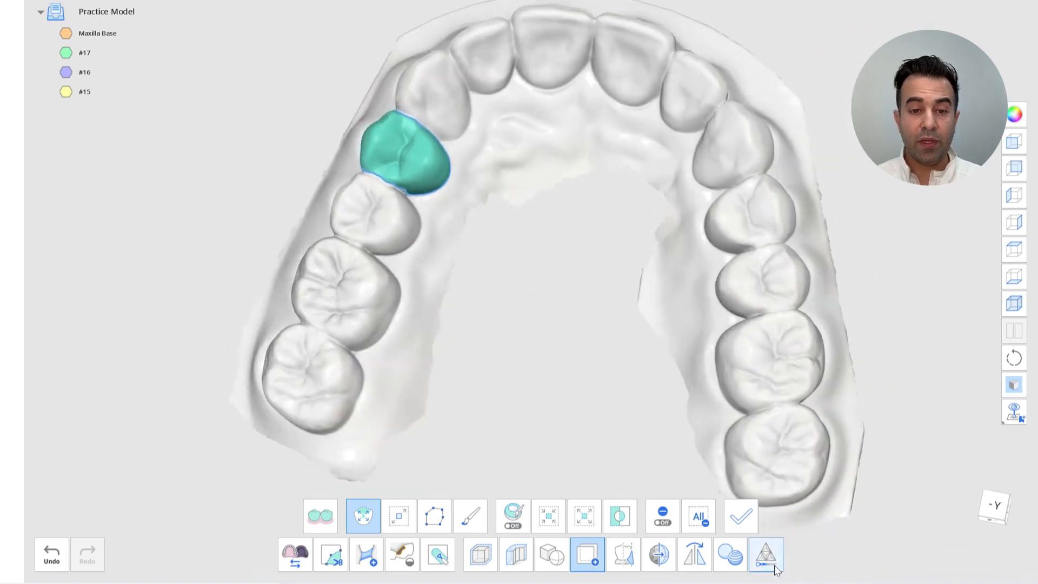
click(741, 517)
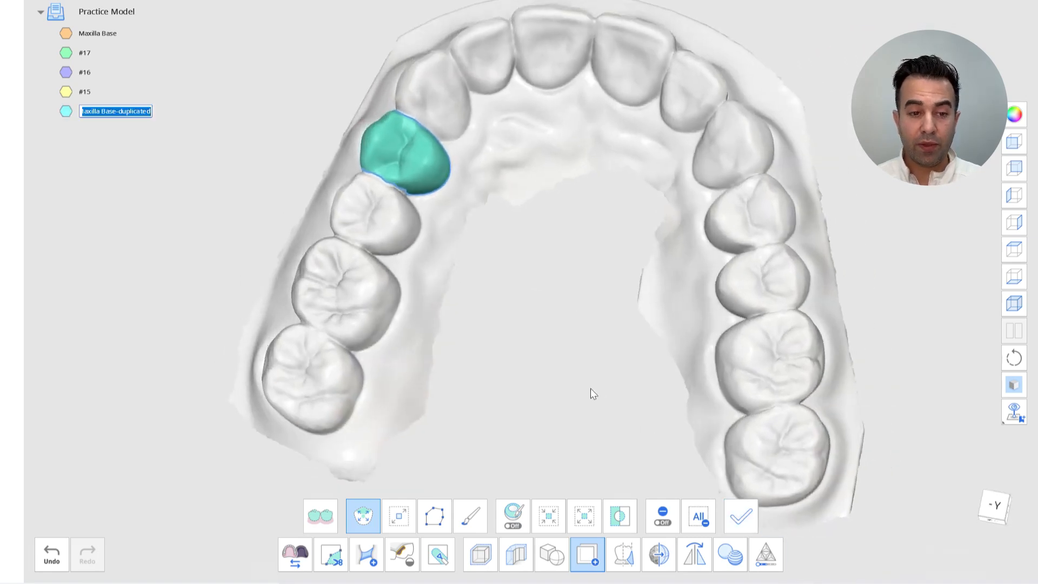
text(#1)
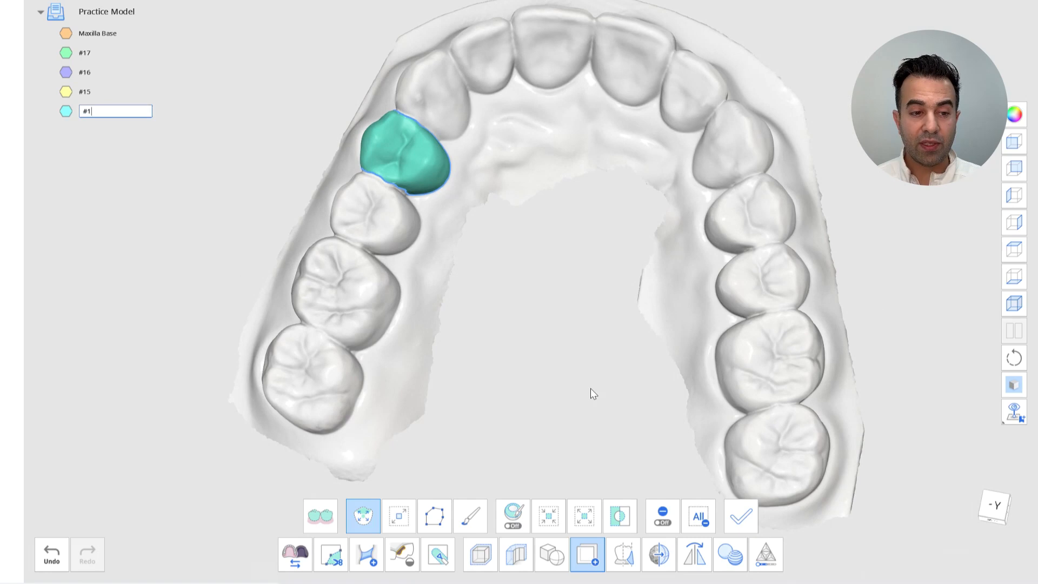
text(4)
key(Return)
Clear the selection, select the upper right canine and duplicate it as a part named #13
scroll(590, 388, down, 1)
mouse_move(591, 388)
right_down()
mouse_move(628, 466)
mouse_move(642, 453)
mouse_move(588, 384)
right_up()
click(699, 525)
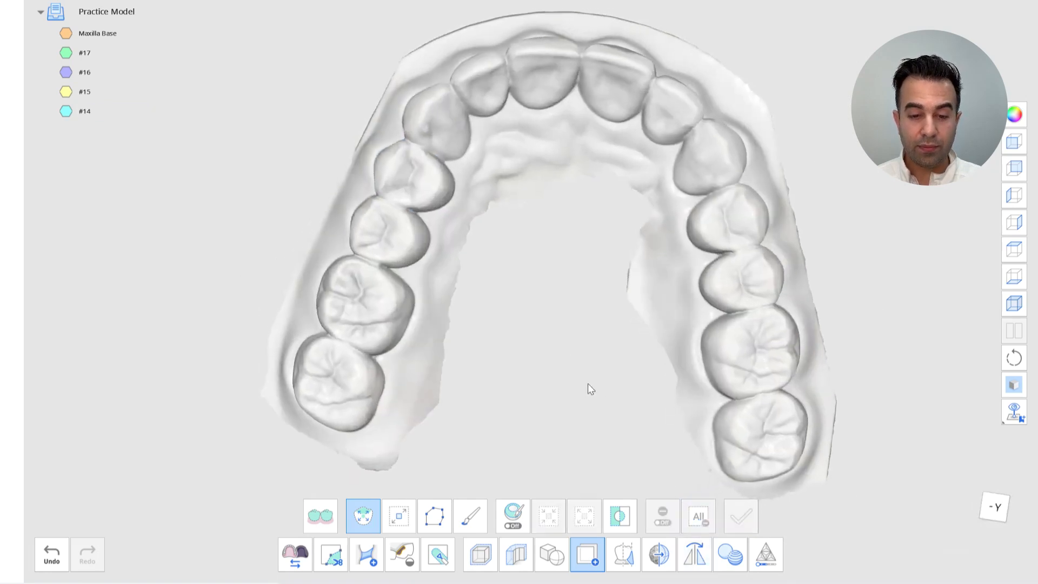
click(453, 132)
right_drag(529, 259, 573, 328)
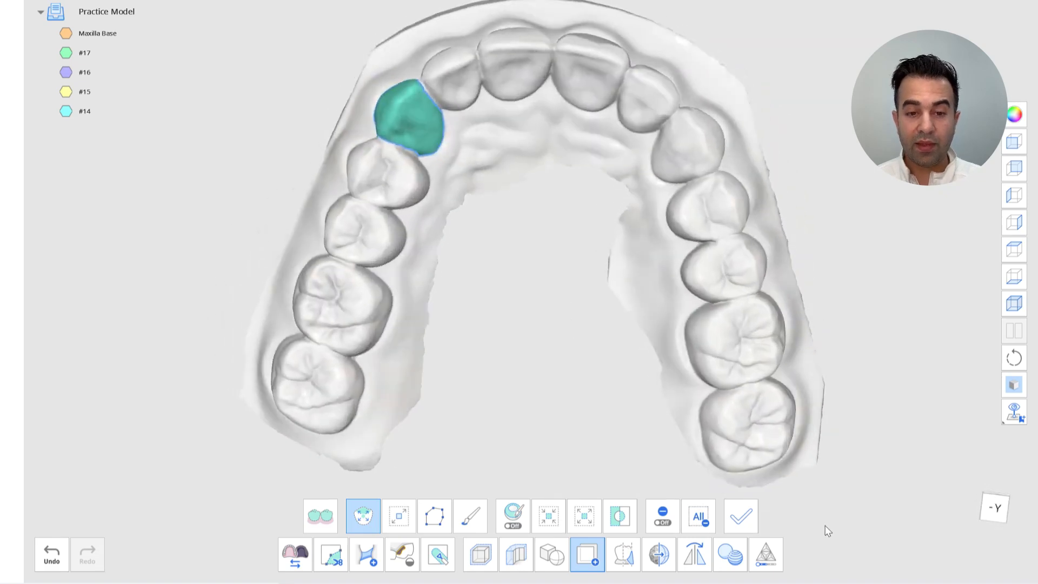
click(747, 517)
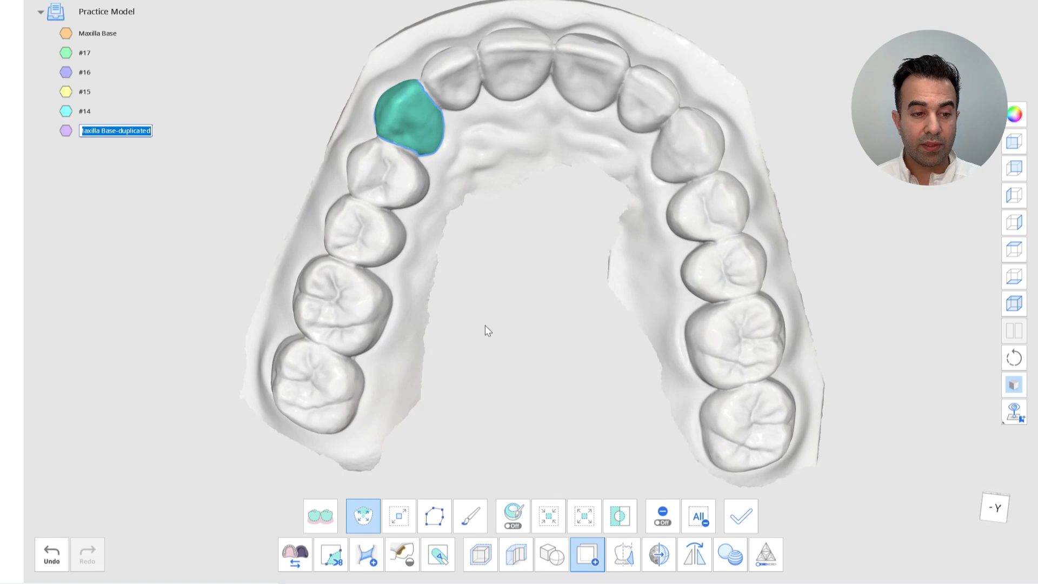
text(#13)
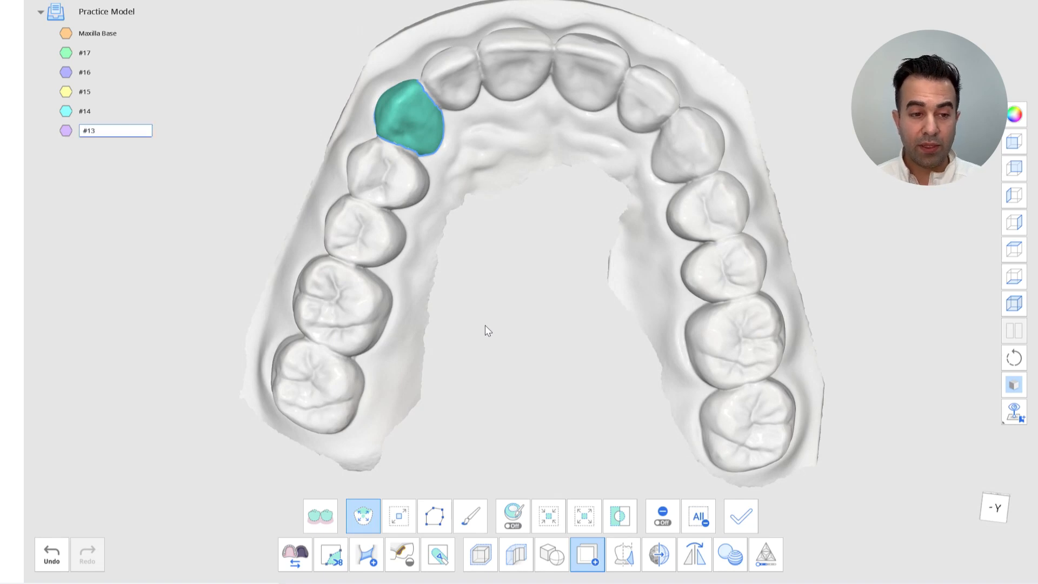
key(Return)
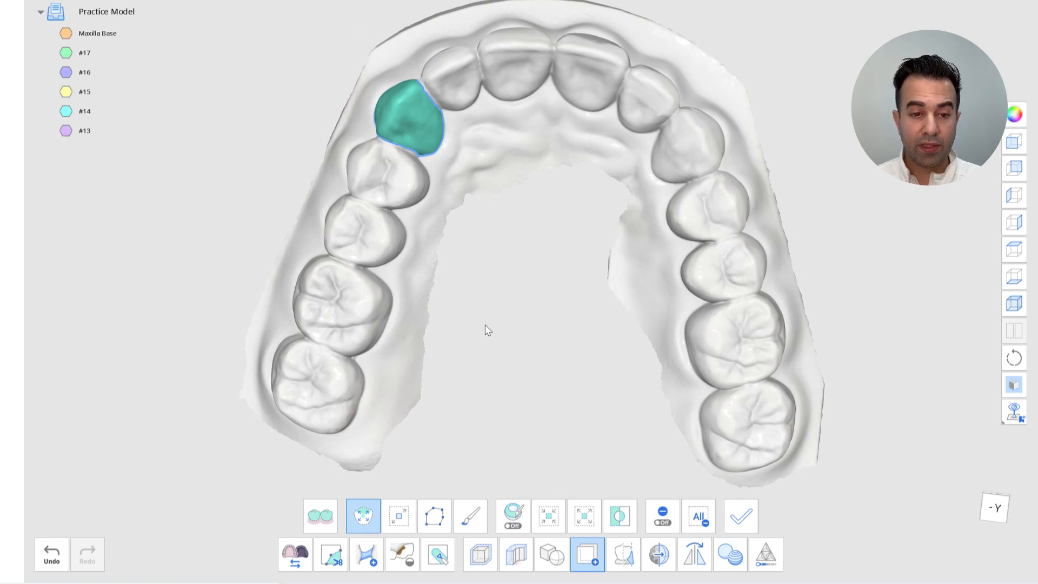
Clear the selection, select the upper right lateral incisor and duplicate it as a part named #12
click(701, 517)
click(453, 90)
right_drag(505, 204, 695, 453)
click(729, 504)
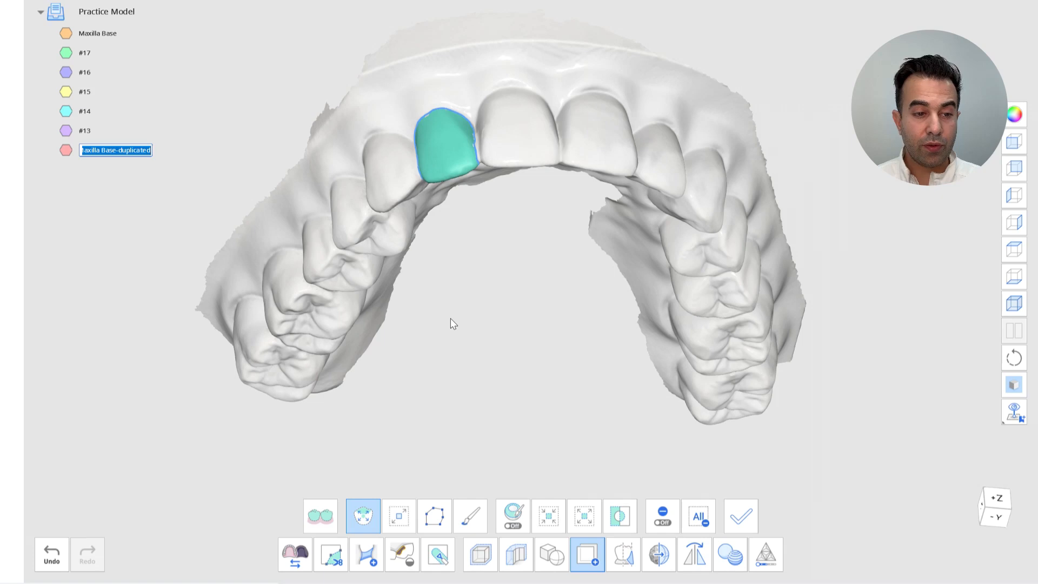
text(#12)
key(Return)
Clear the selection, select the upper right central incisor and duplicate it as a part named #11
right_drag(444, 299, 583, 382)
click(698, 516)
click(496, 109)
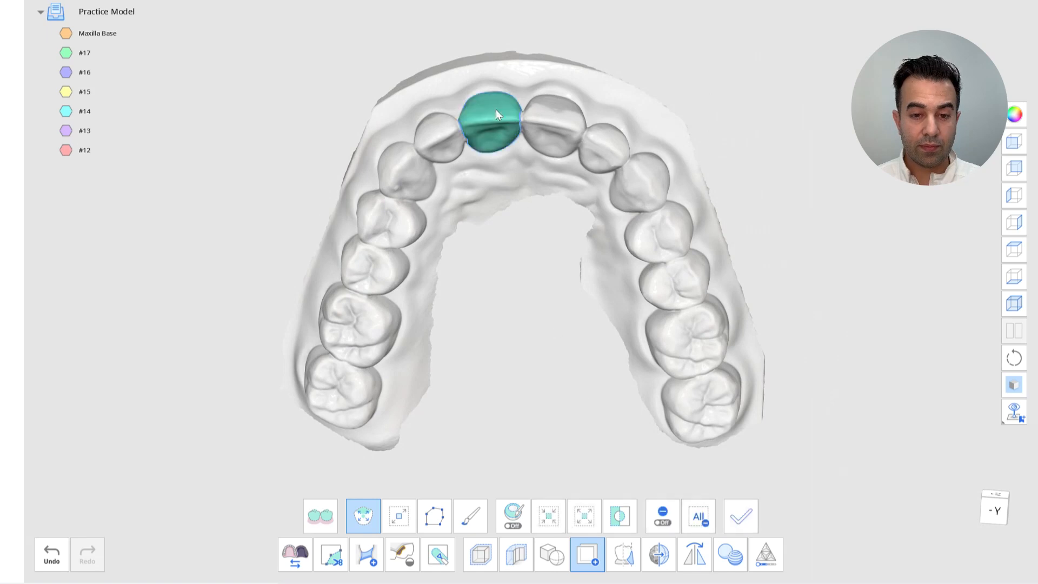
right_drag(524, 188, 528, 257)
click(735, 516)
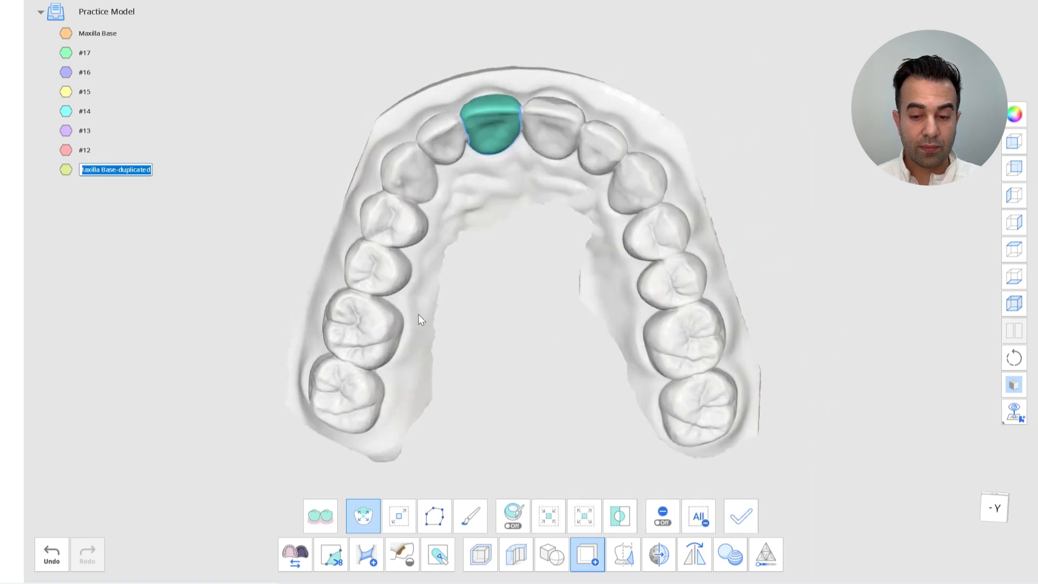
text(#11)
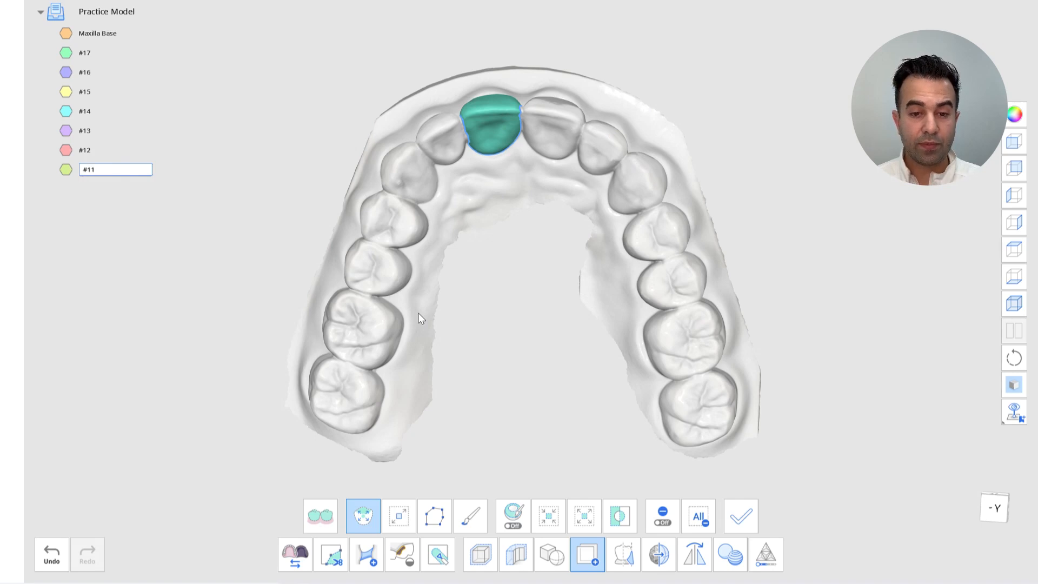
key(Return)
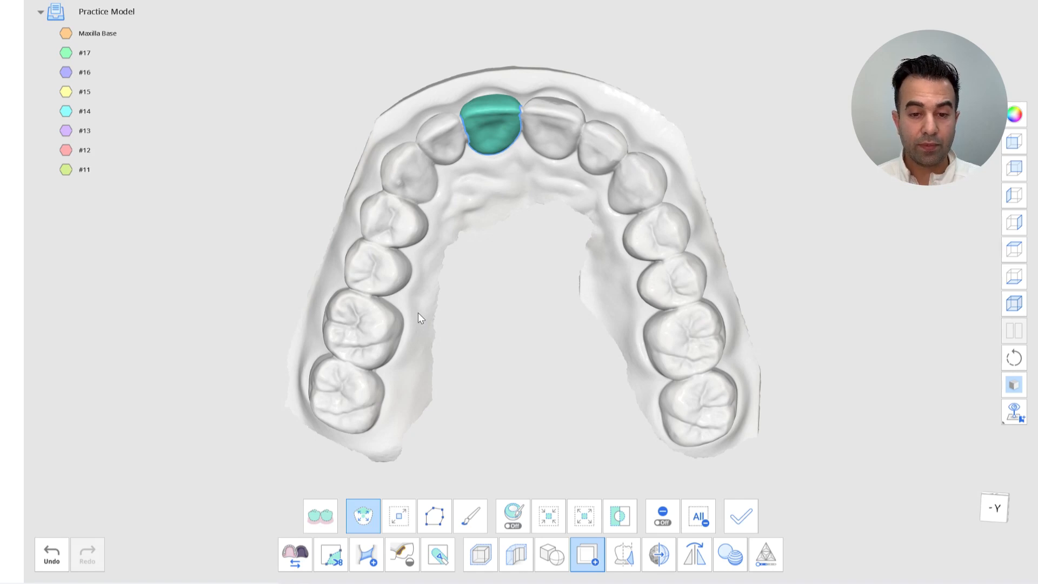
Clear the selection, select the upper left central incisor and duplicate it as a part named #21
right_drag(418, 313, 417, 313)
click(699, 516)
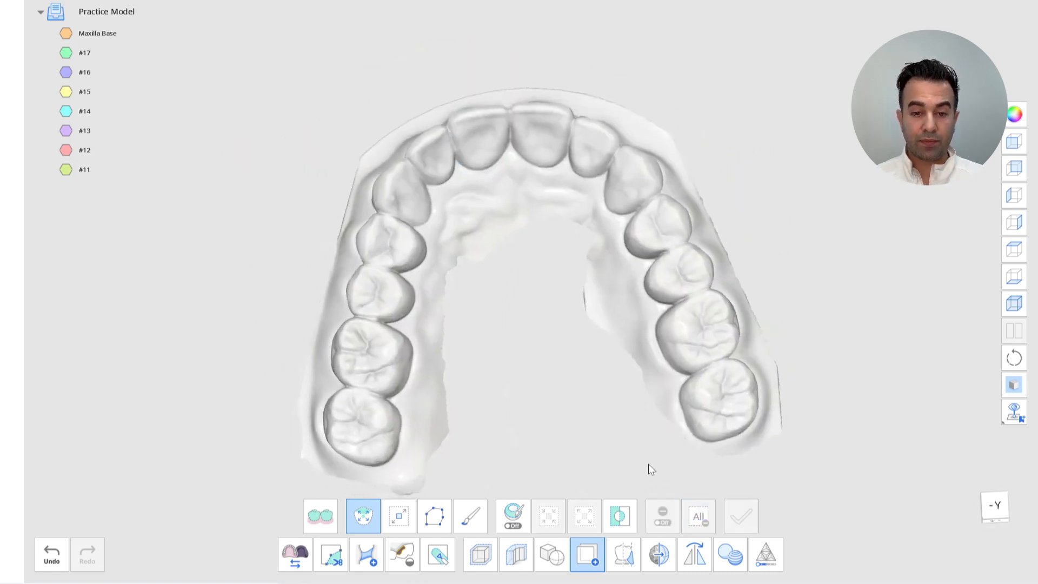
right_drag(648, 464, 584, 293)
click(540, 131)
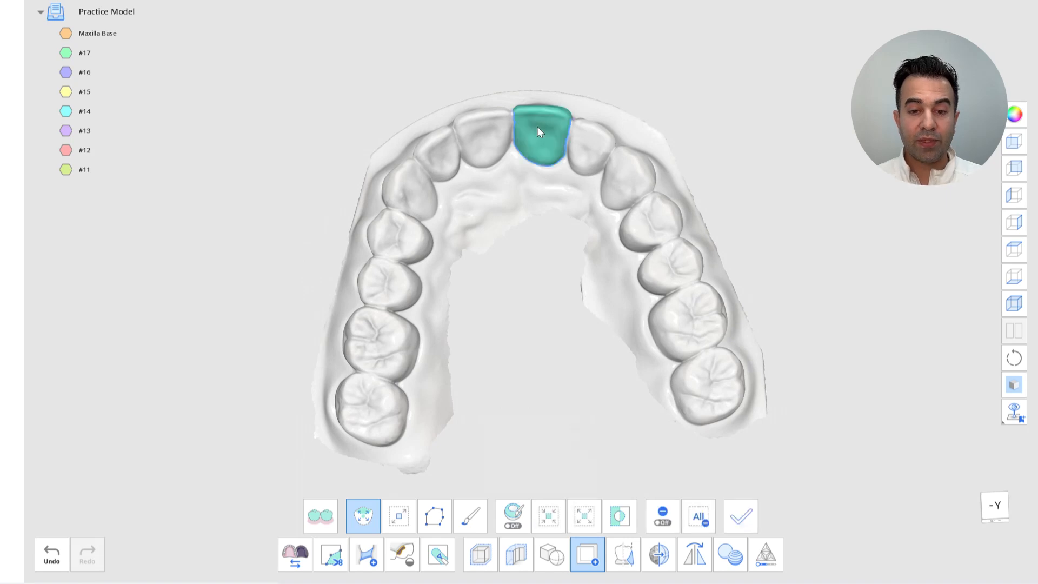
click(740, 516)
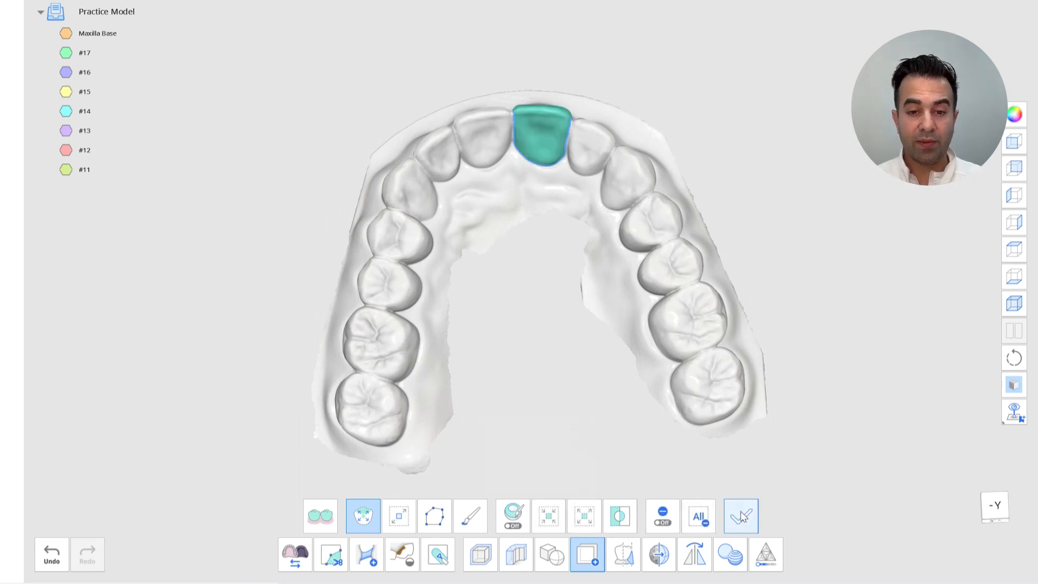
text(#21)
key(Return)
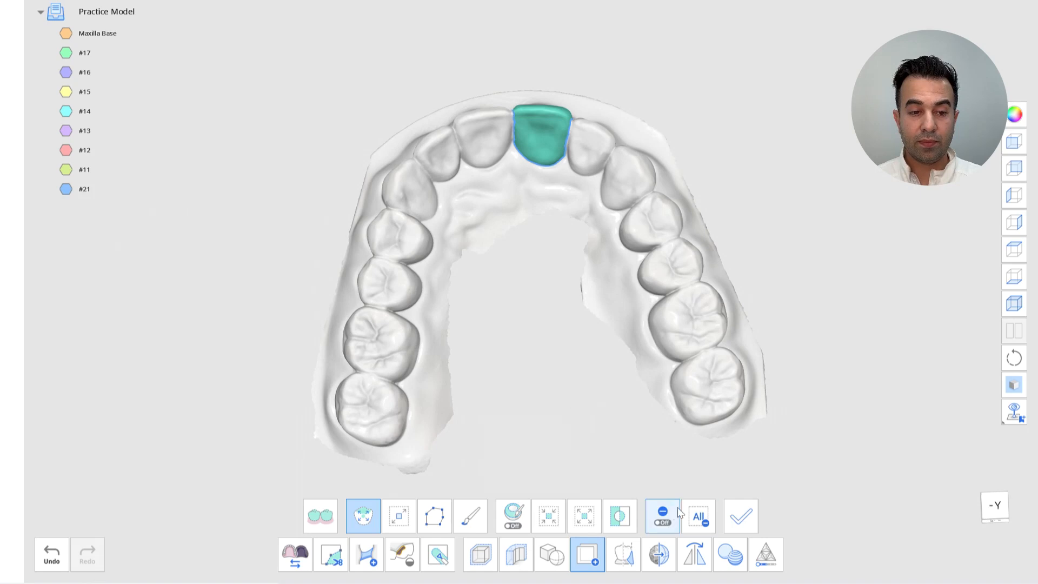
Clear the selection, select the upper left lateral incisor and duplicate it as a part named #22
click(662, 513)
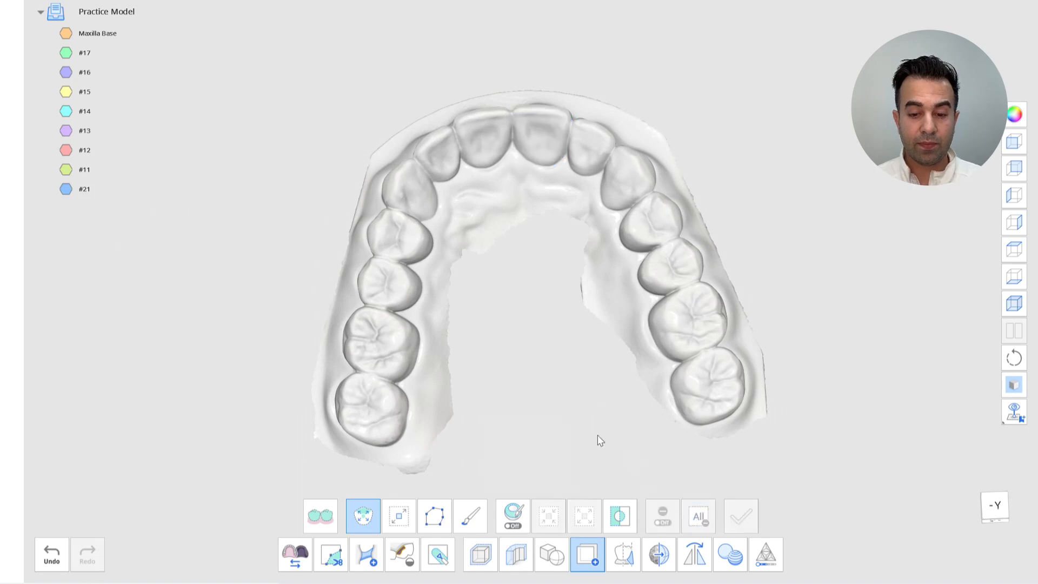
click(587, 149)
click(741, 516)
text(#22)
key(Return)
Clear the selection, select the upper left canine and duplicate it as a part named #23
click(697, 516)
click(620, 190)
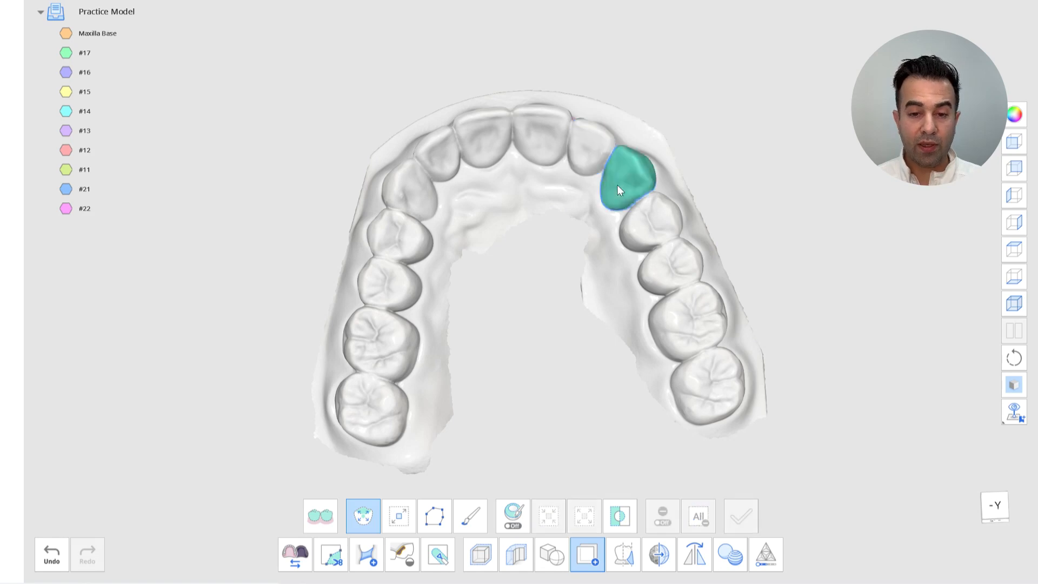
click(741, 515)
text(#23)
key(Return)
Clear the selection, select the upper left first premolar and duplicate it as #24, plus one extra unnamed duplicate
click(698, 516)
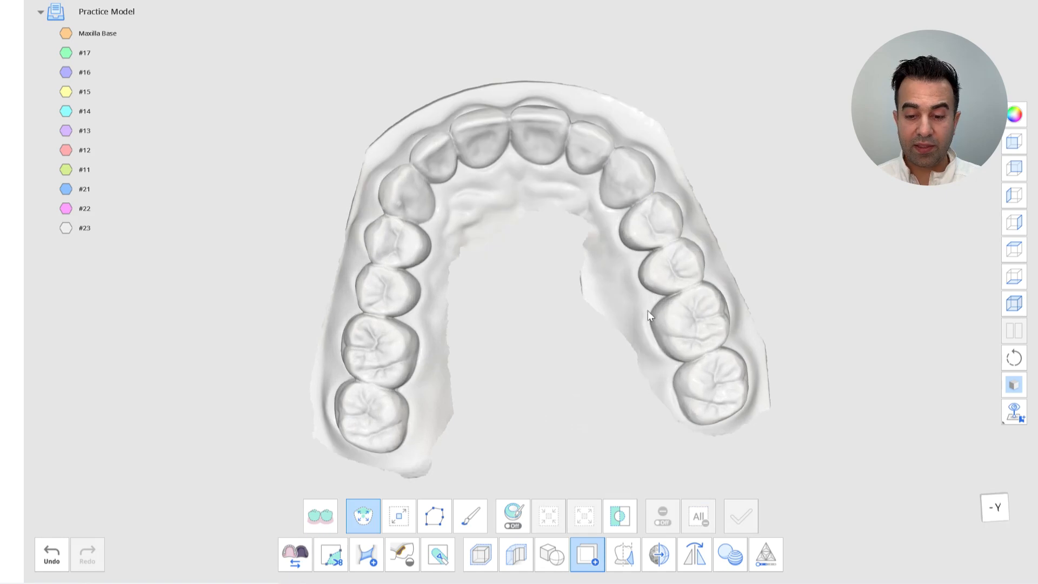
click(651, 223)
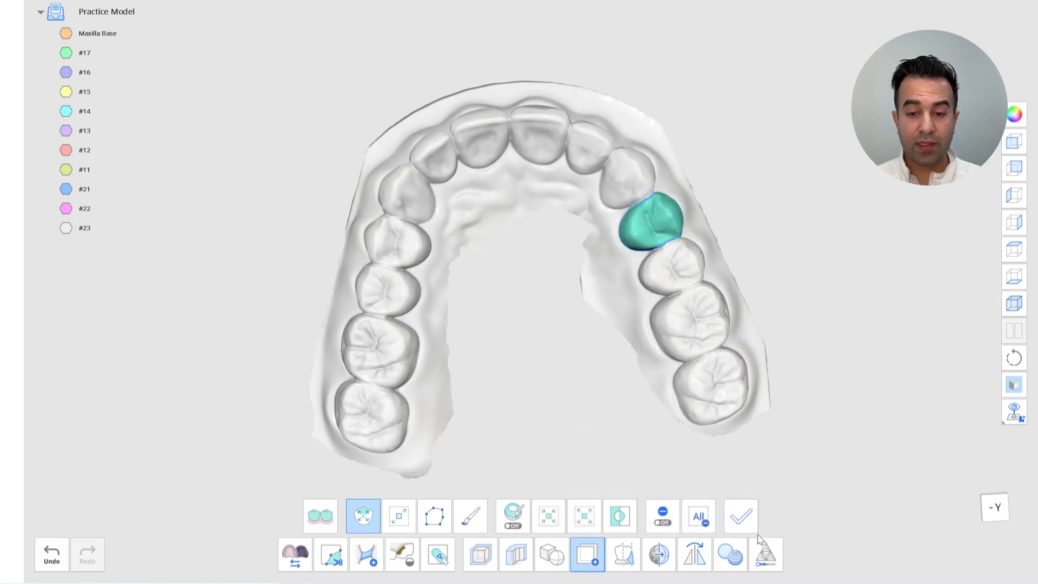
click(741, 516)
text(#24)
key(Return)
key(Return)
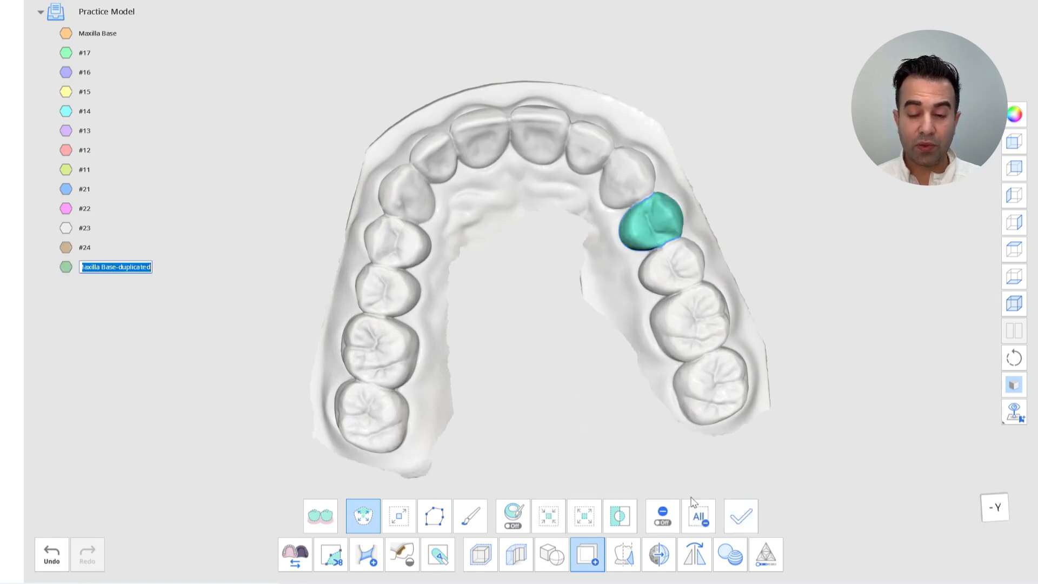
Clear the selection, select the upper left second premolar and duplicate it as a part named #25
click(694, 509)
click(661, 272)
click(741, 516)
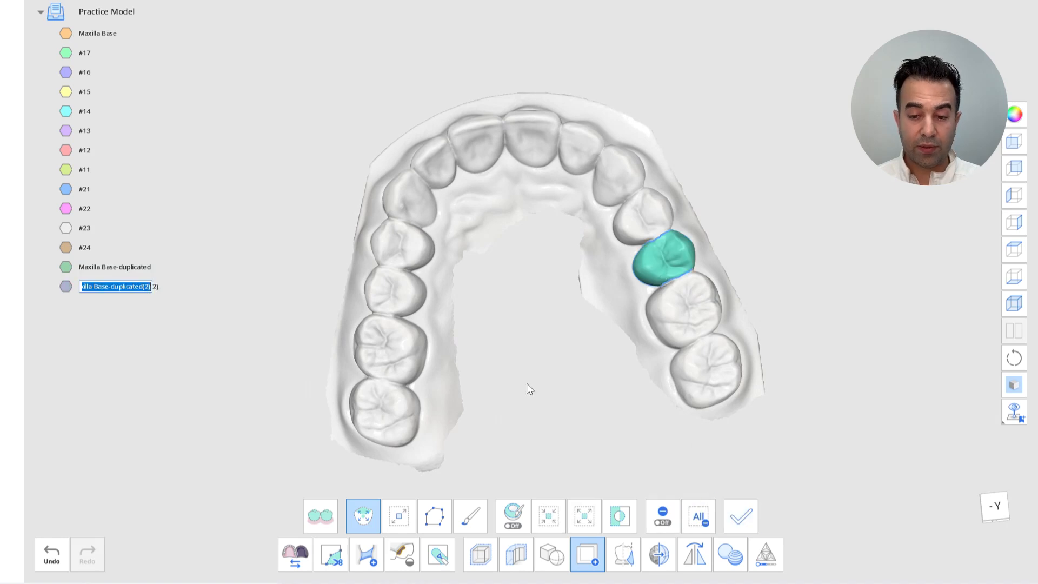
text(#25)
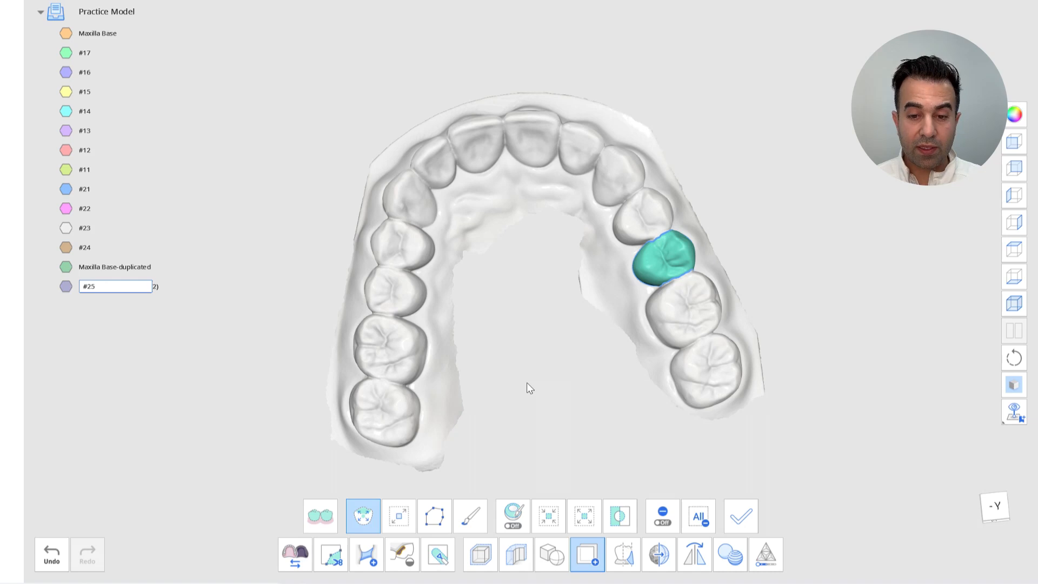
key(Return)
Clear the selection and hide the #25 part and the Maxilla Base model
click(704, 510)
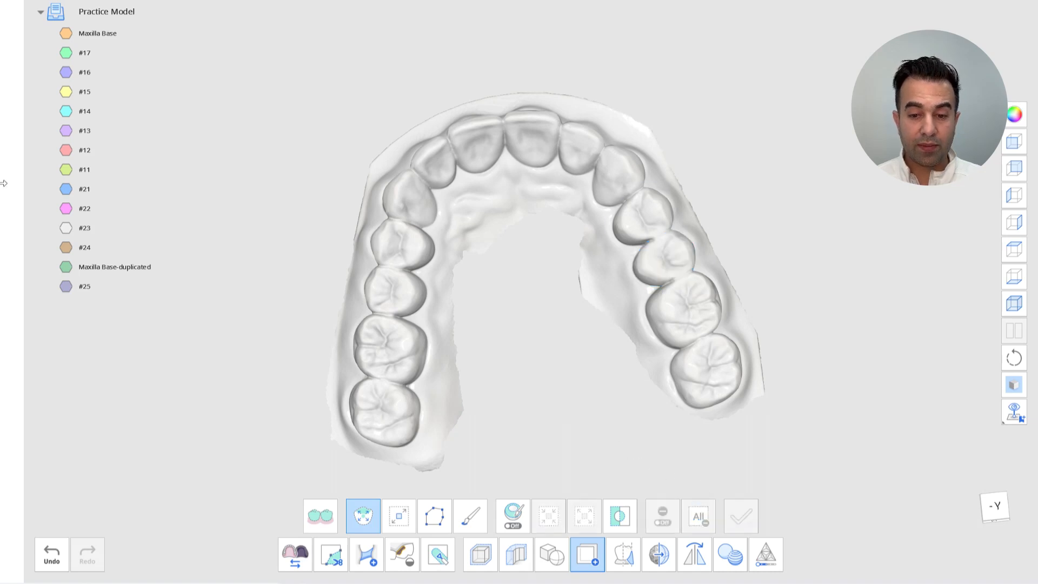
click(66, 286)
click(65, 33)
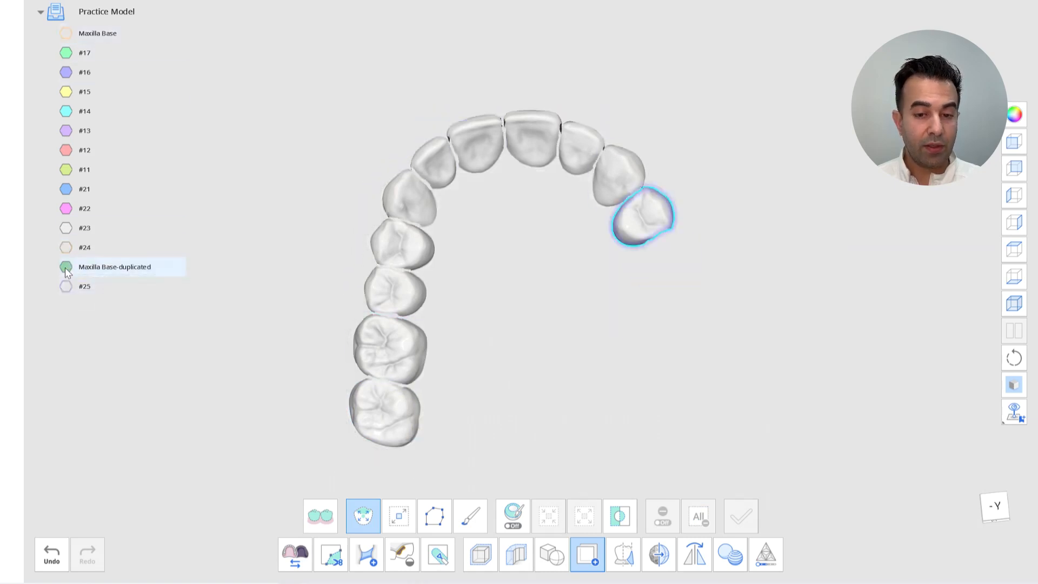
Hide the extra Maxilla Base-duplicated part
right_click(156, 266)
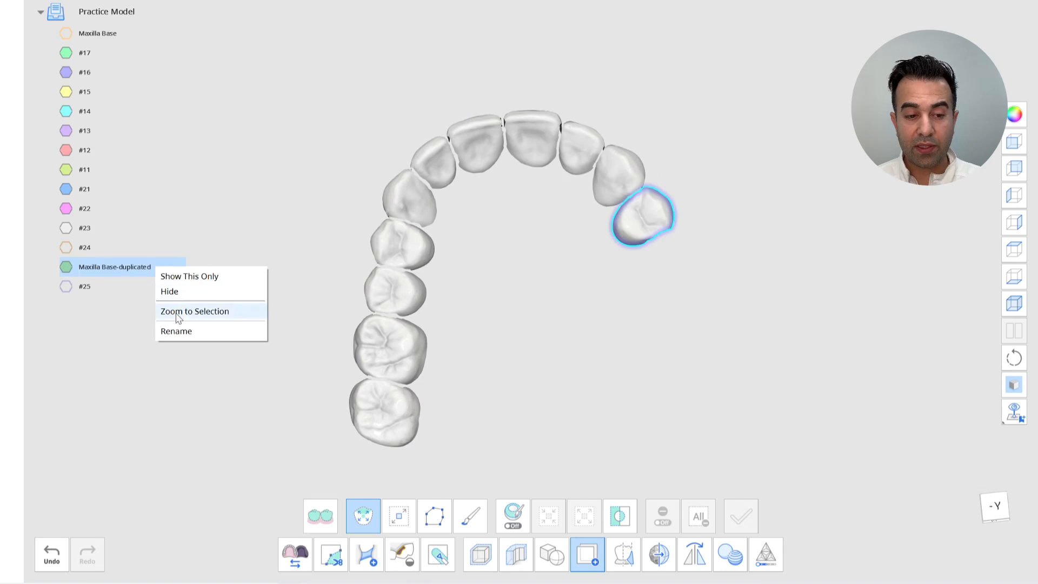
click(174, 292)
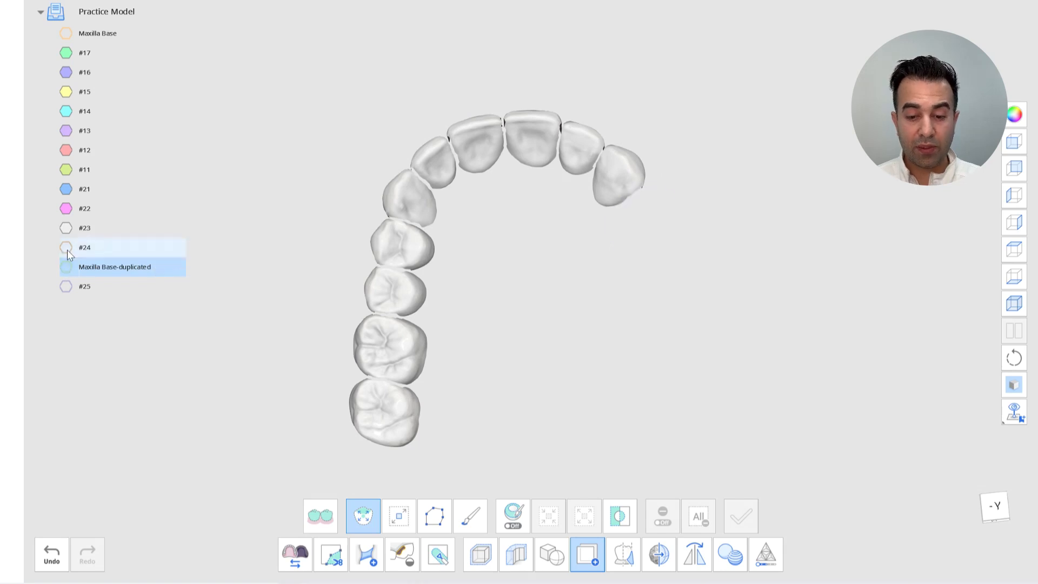
Show the #25 part and the Maxilla Base model again
click(67, 289)
click(65, 33)
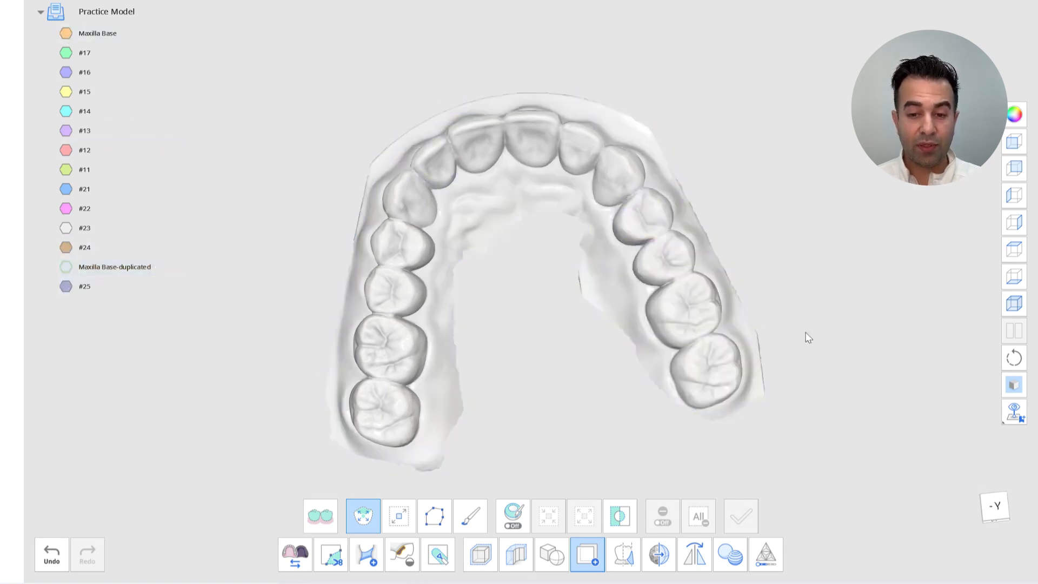
Select the upper left first molar and duplicate it as a part named #26
click(670, 300)
right_drag(695, 475, 697, 484)
click(745, 516)
text(#26)
key(Return)
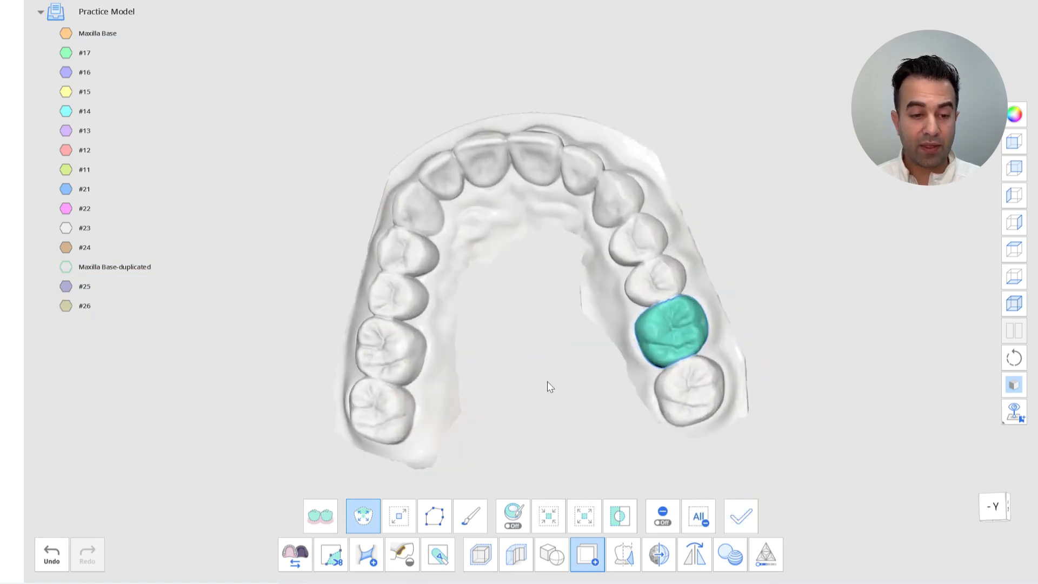
Clear the selection, select the upper left second molar and duplicate it as a part named #27
click(706, 507)
click(676, 382)
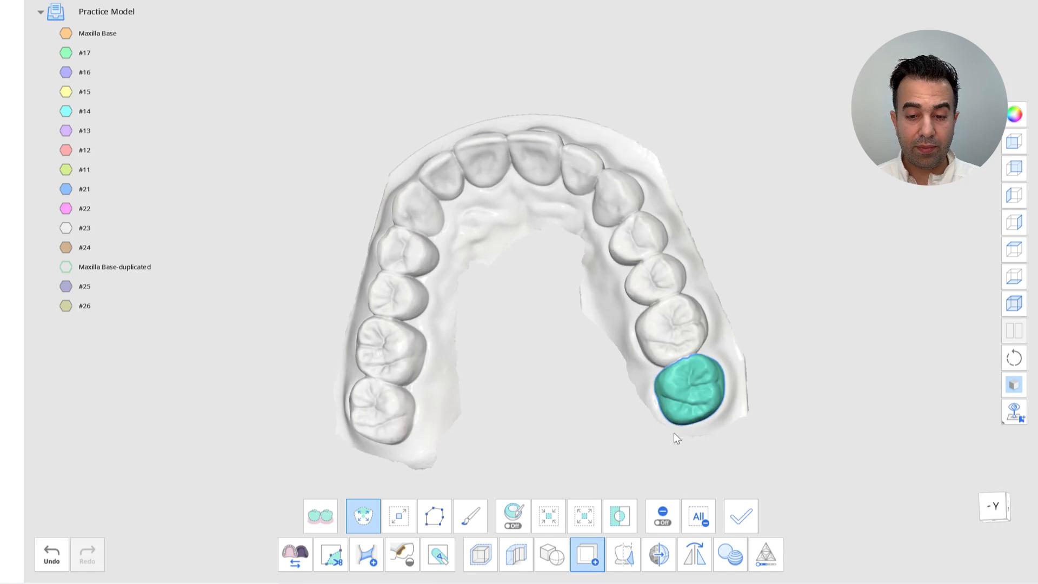
right_drag(663, 427, 703, 476)
click(741, 516)
text(#27)
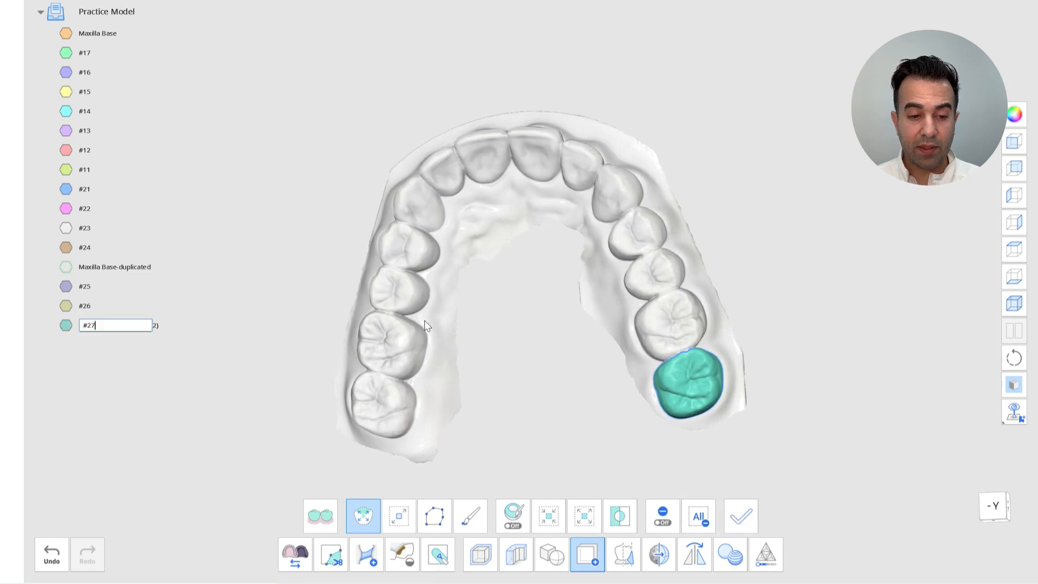
Delete both extra unnamed duplicate parts from the model list
click(741, 516)
right_drag(454, 384, 541, 432)
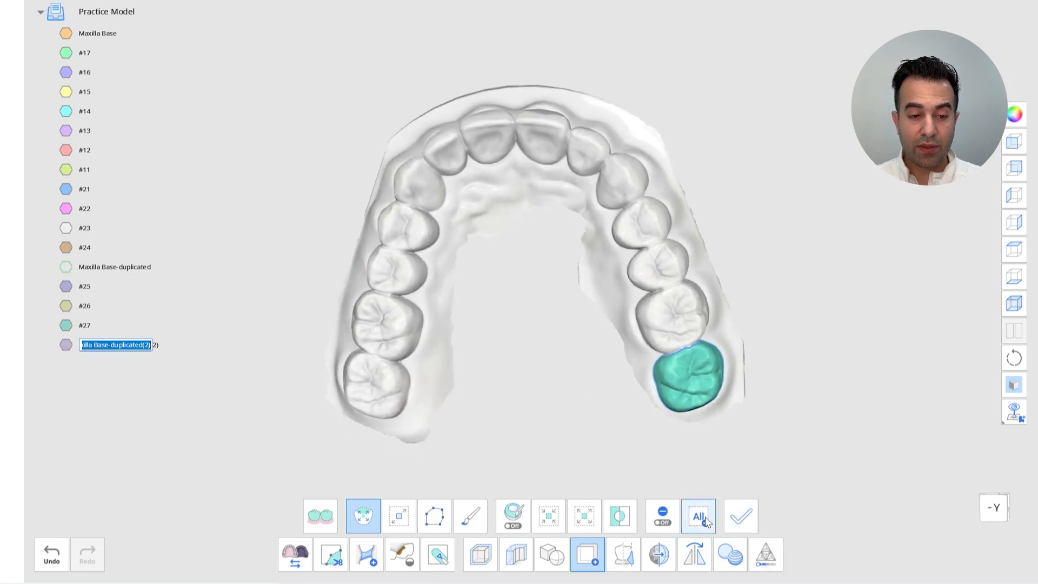
click(705, 519)
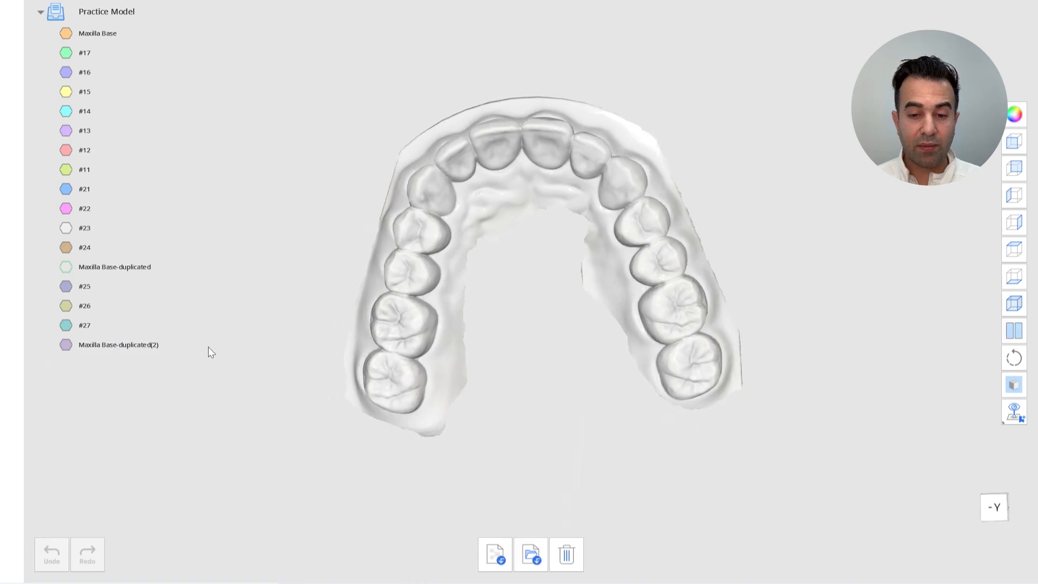
right_click(170, 345)
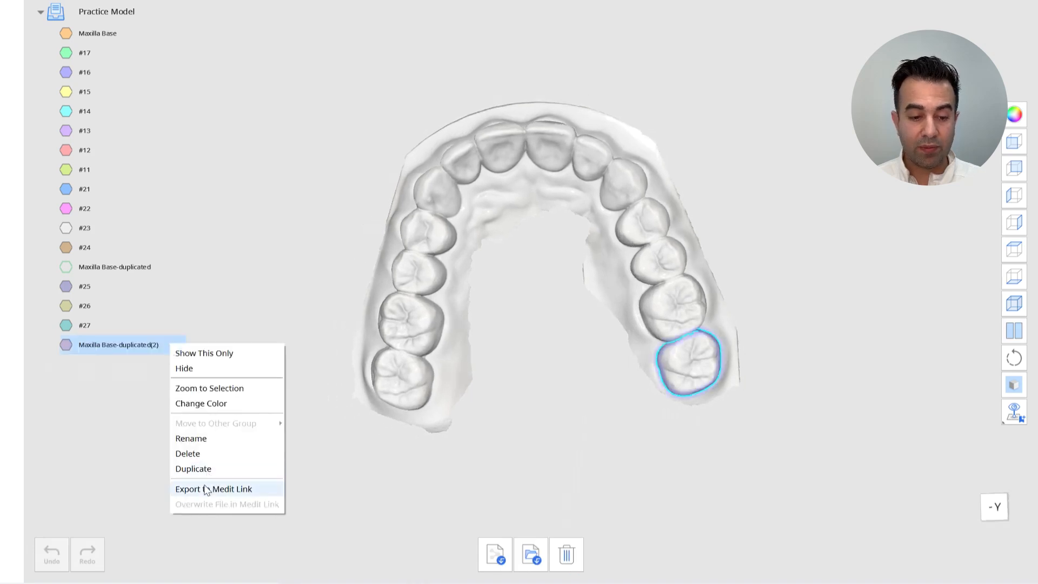
click(209, 456)
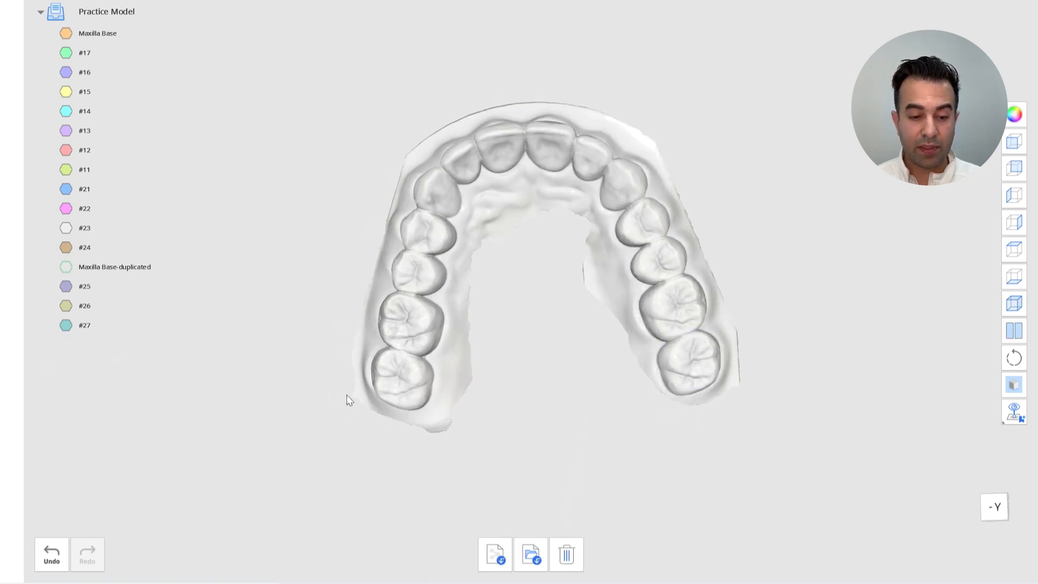
right_click(161, 265)
click(189, 372)
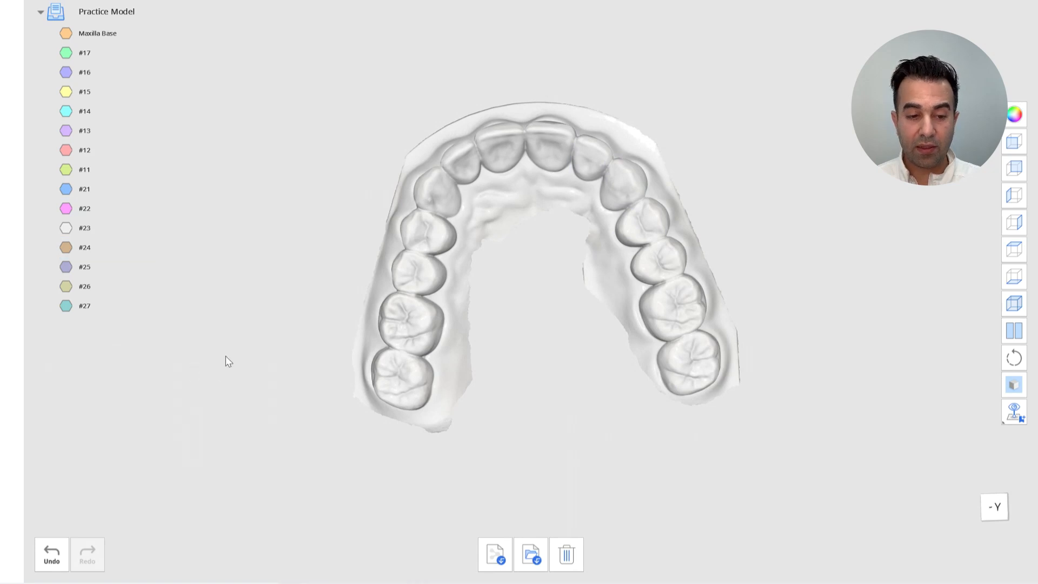
Hide the Maxilla Base model so only the duplicated tooth parts are shown
click(66, 33)
right_drag(407, 278, 452, 326)
scroll(452, 327, up, 3)
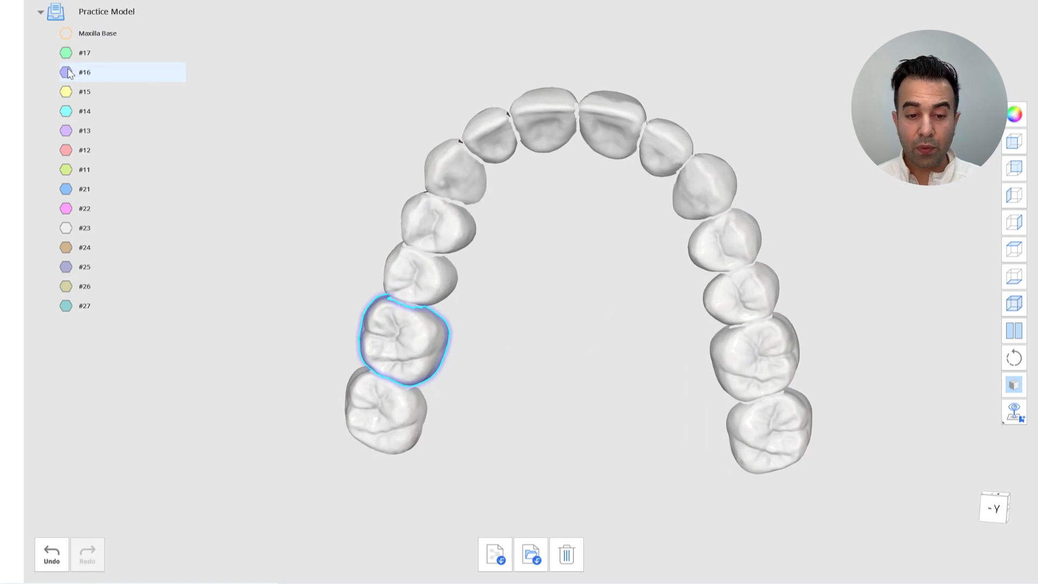
mouse_move(68, 69)
mouse_down()
mouse_move(65, 239)
mouse_move(65, 90)
mouse_up()
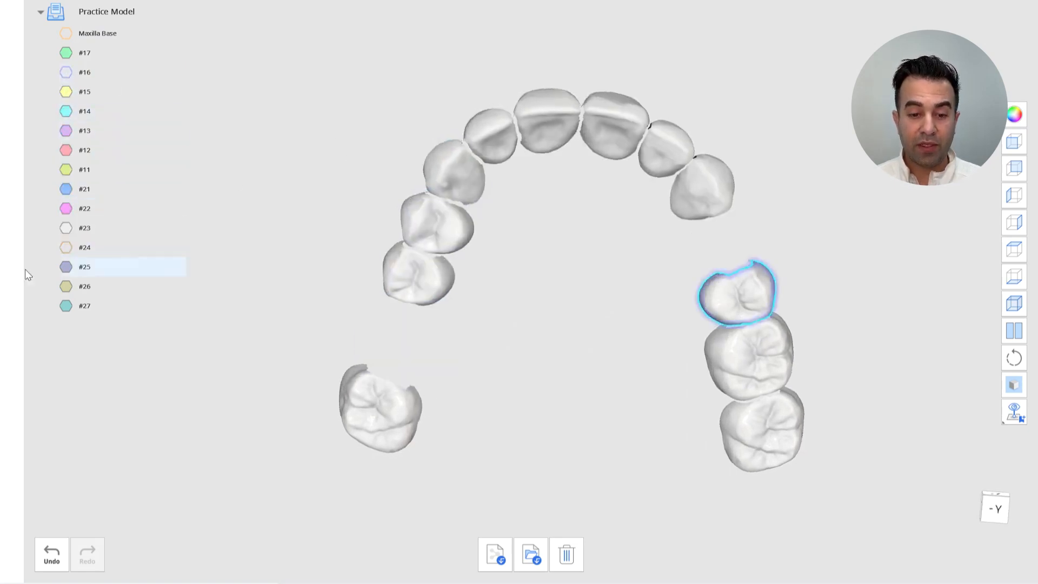
click(66, 248)
mouse_move(90, 215)
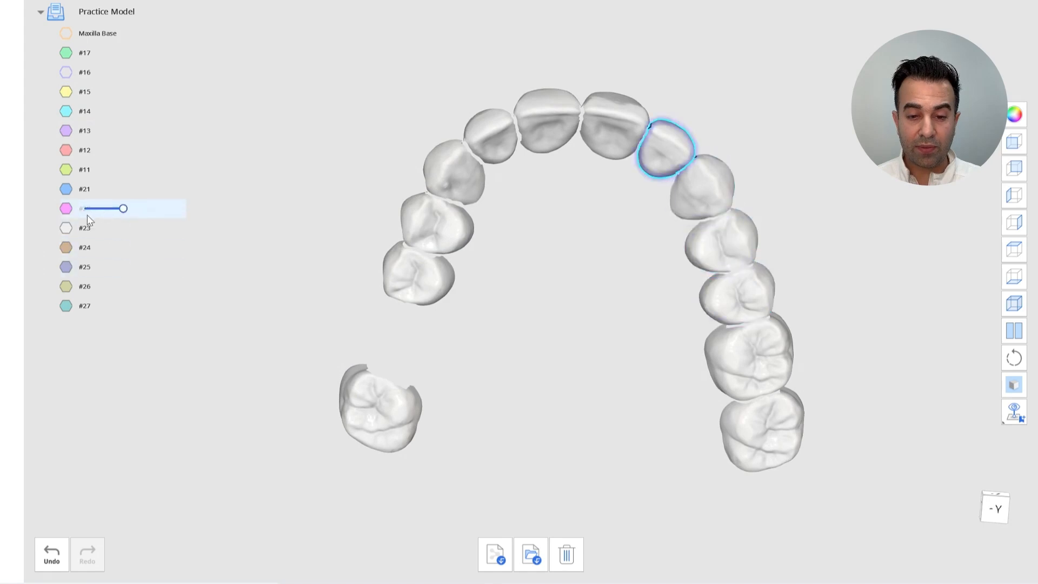
click(65, 72)
right_drag(351, 179, 378, 261)
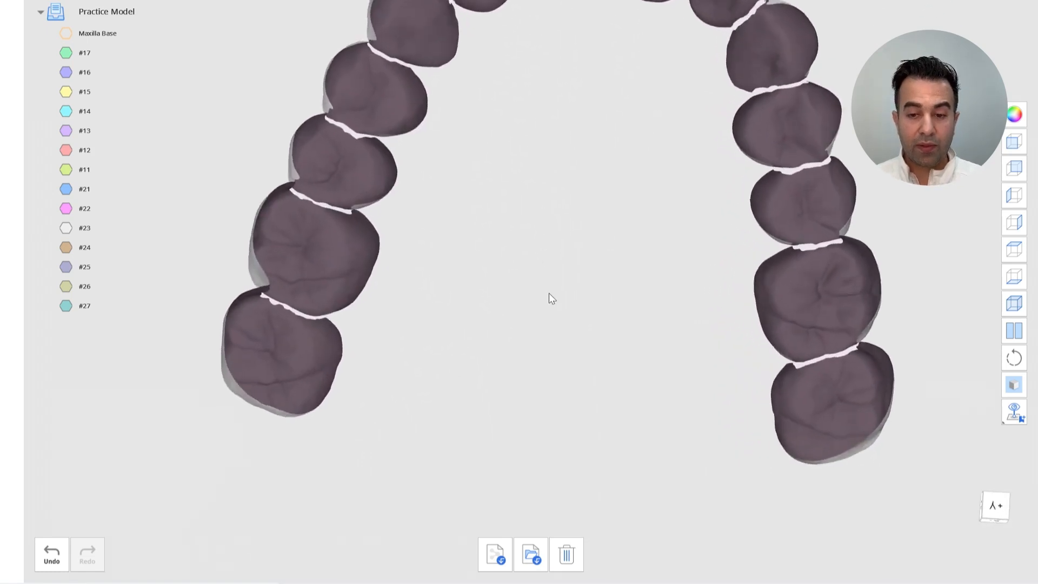
Hide every tooth part except #17
click(65, 72)
click(66, 92)
click(65, 111)
click(65, 130)
click(65, 149)
click(65, 170)
click(65, 189)
click(65, 209)
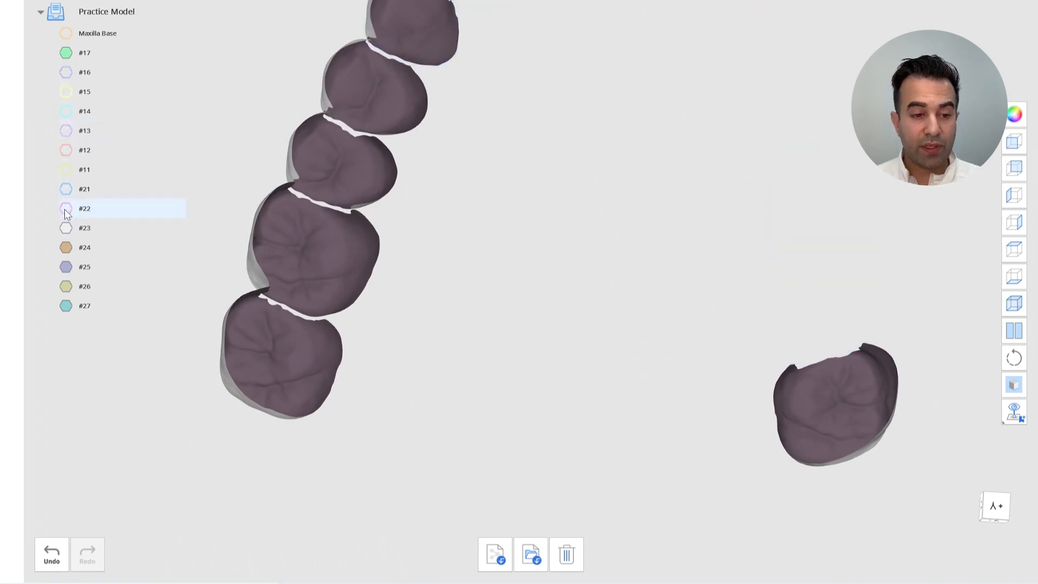
click(65, 228)
click(66, 248)
click(65, 266)
click(65, 286)
click(65, 306)
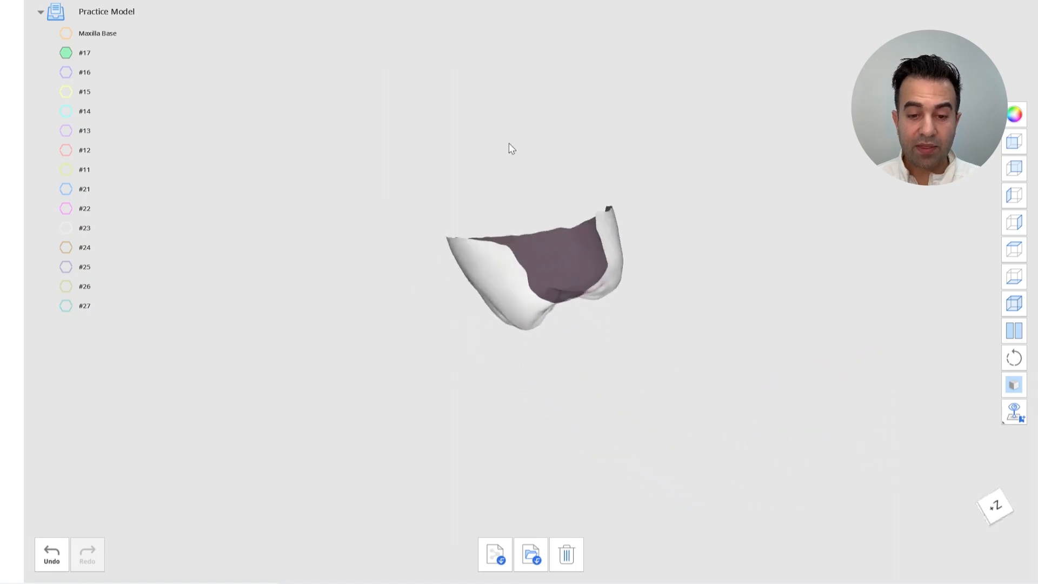
Edit the #17 tooth, bridging across its open base and filling the remaining holes
double_click(611, 243)
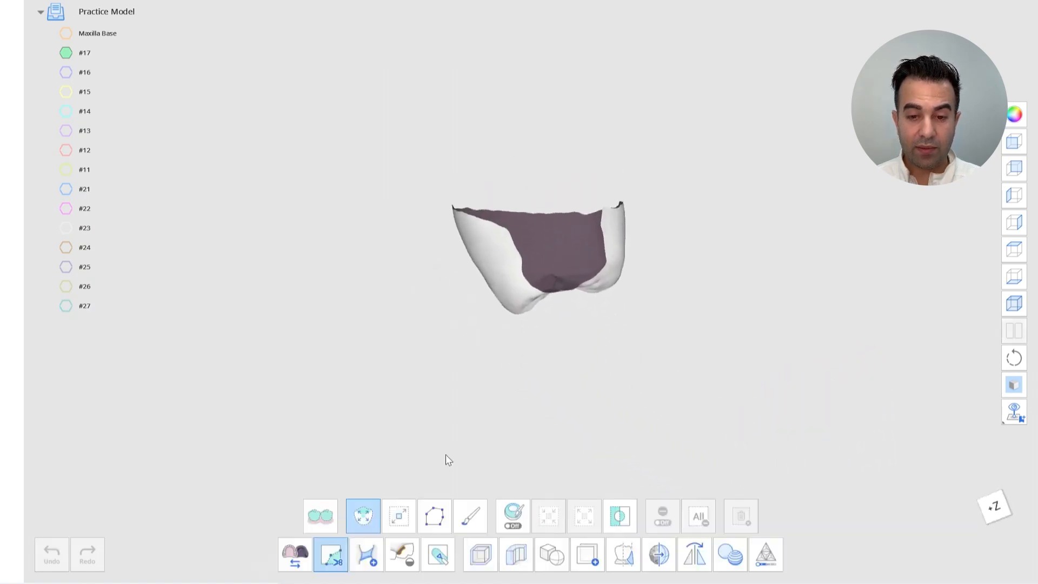
click(366, 554)
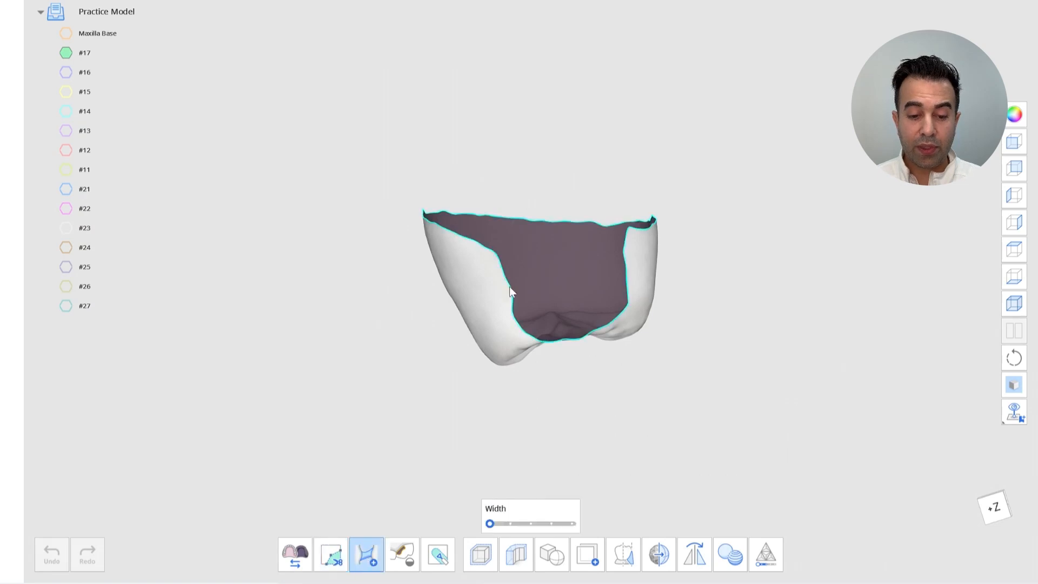
drag(498, 257, 625, 231)
right_drag(599, 307, 588, 381)
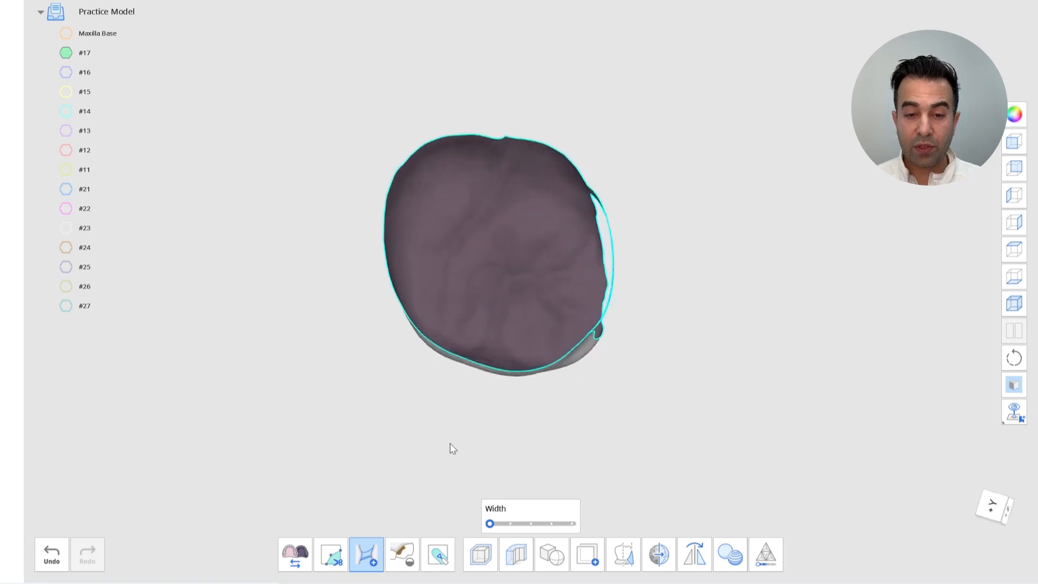
click(401, 555)
click(637, 472)
click(621, 288)
right_drag(695, 323, 568, 328)
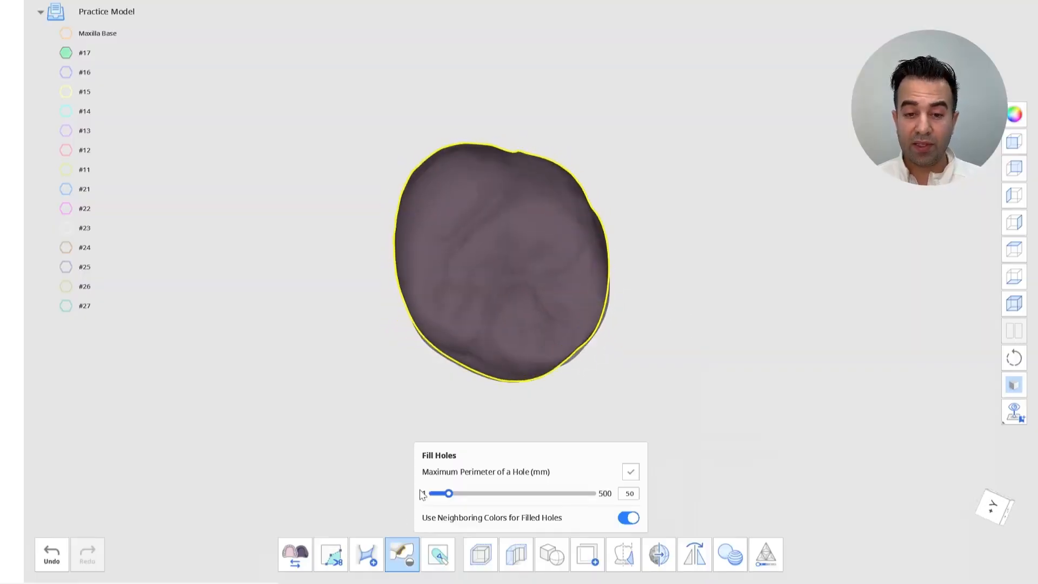
click(368, 549)
mouse_move(504, 152)
mouse_down()
mouse_move(485, 299)
mouse_move(490, 365)
mouse_up()
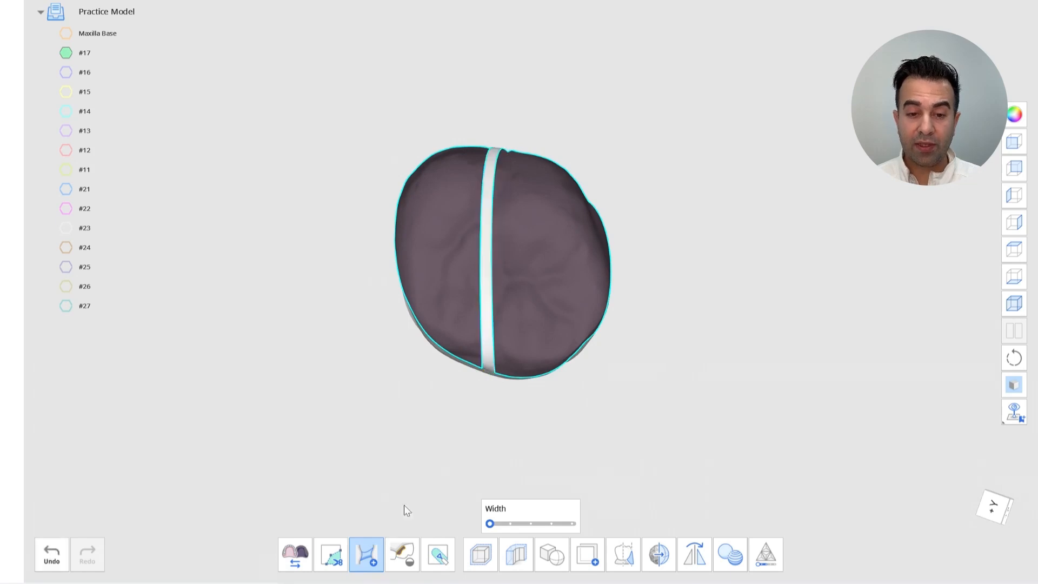
click(402, 551)
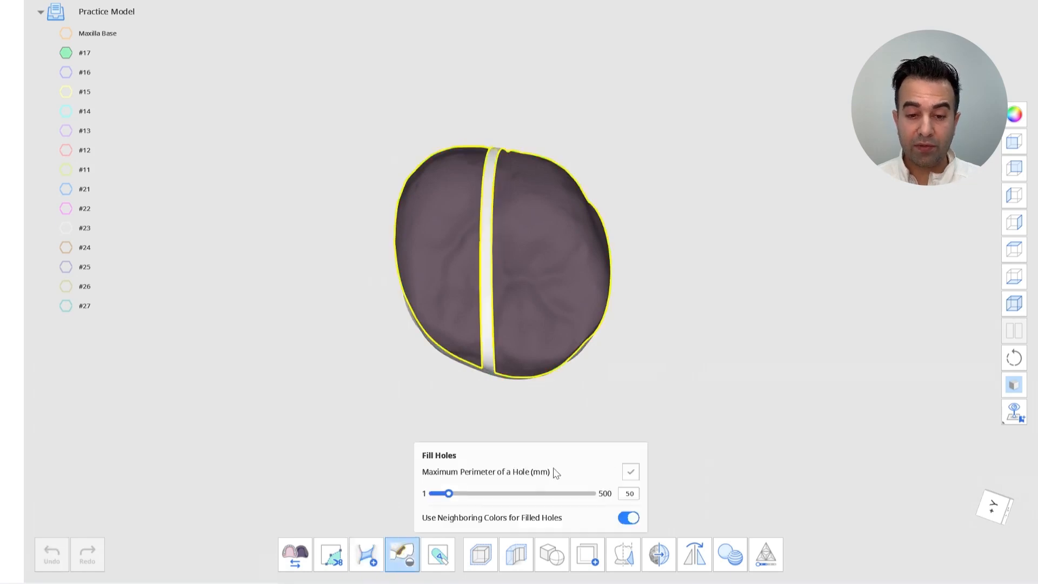
click(630, 472)
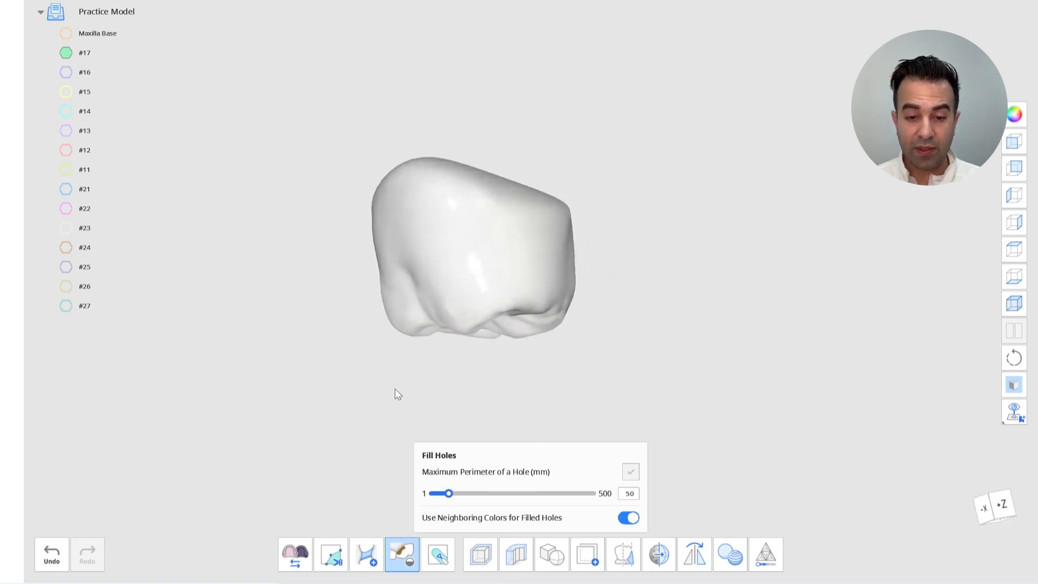
Switch to the #16 tooth and try to bridge and fill its open base
click(69, 71)
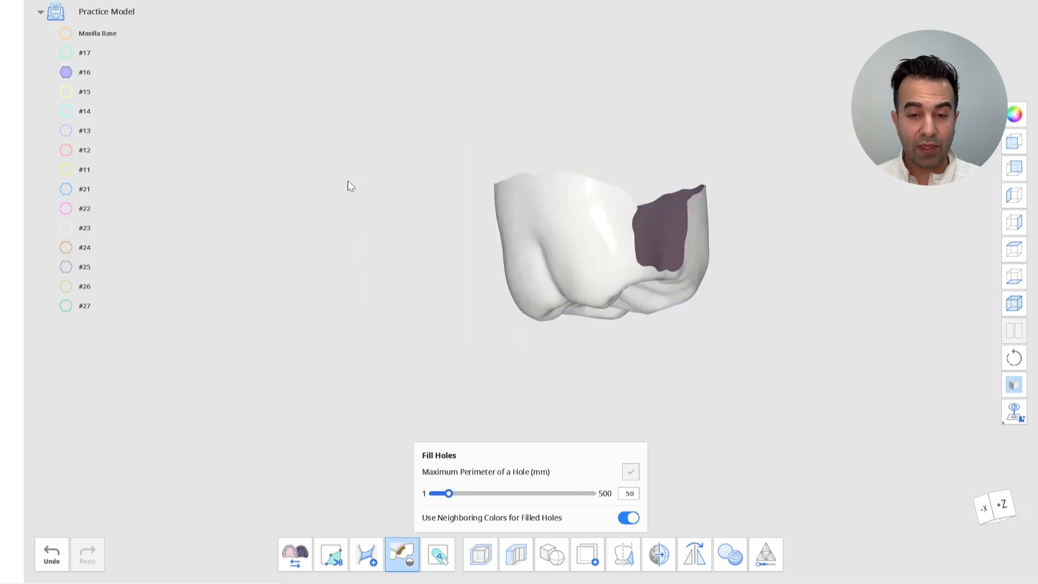
click(366, 554)
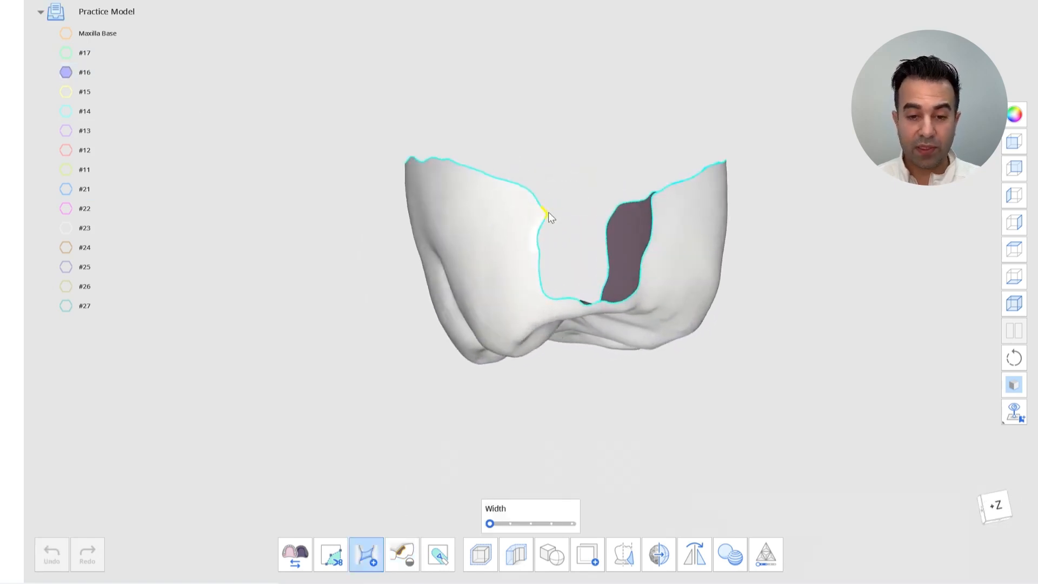
click(549, 212)
click(652, 204)
right_drag(652, 204, 440, 246)
click(440, 246)
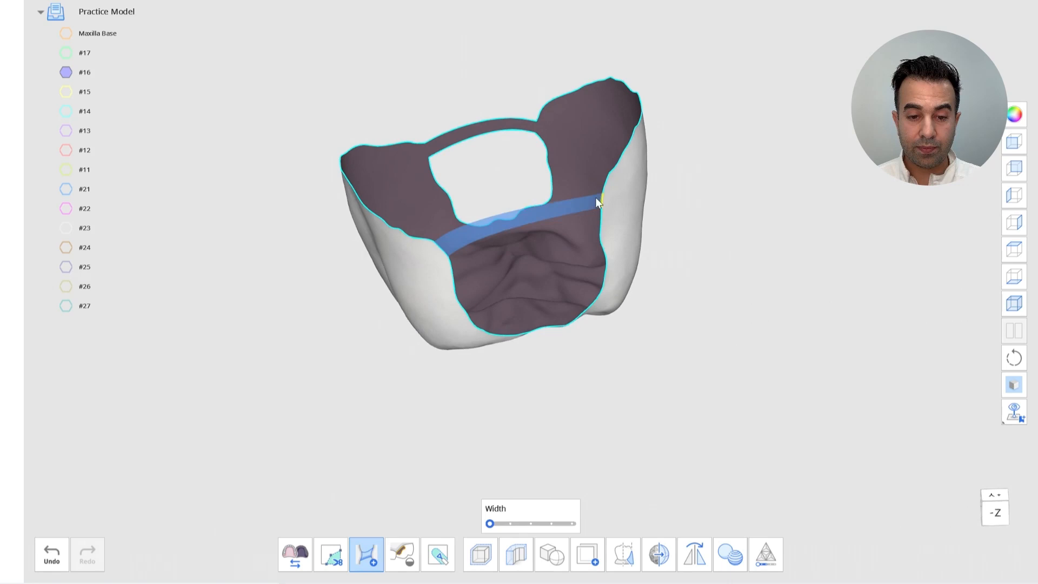
click(604, 196)
right_drag(614, 378, 449, 508)
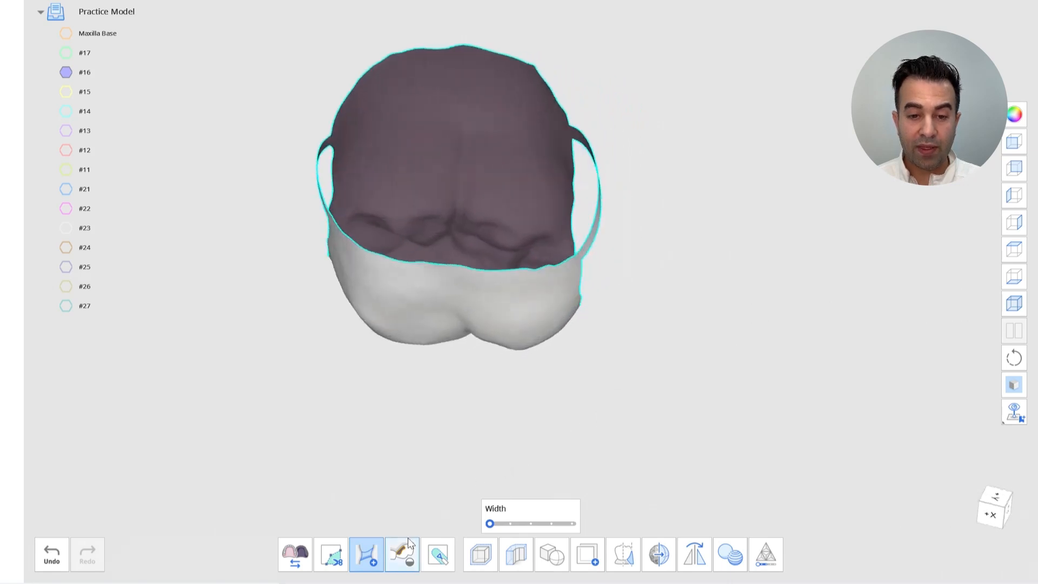
click(409, 547)
click(631, 472)
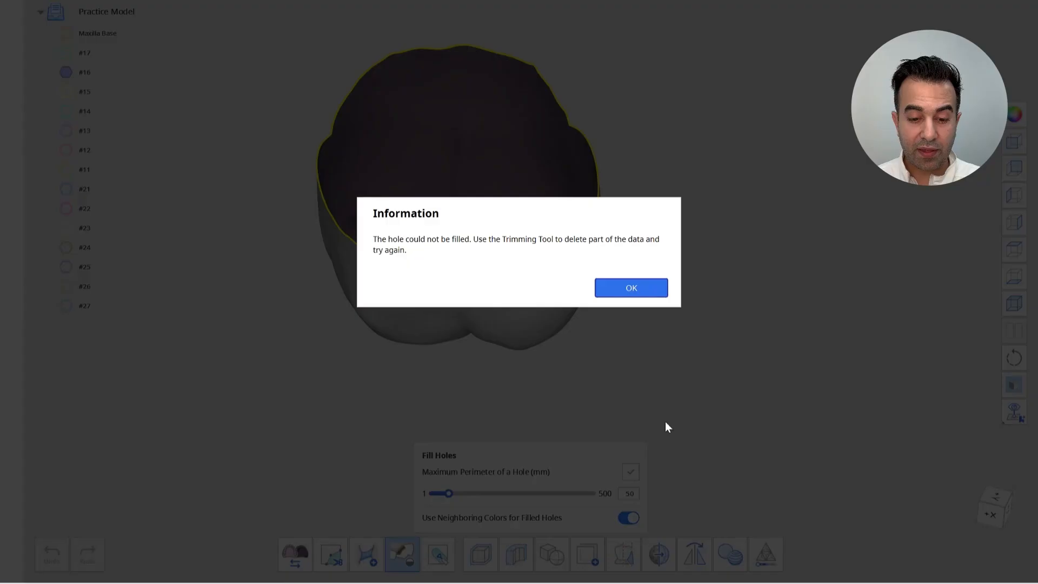
click(647, 290)
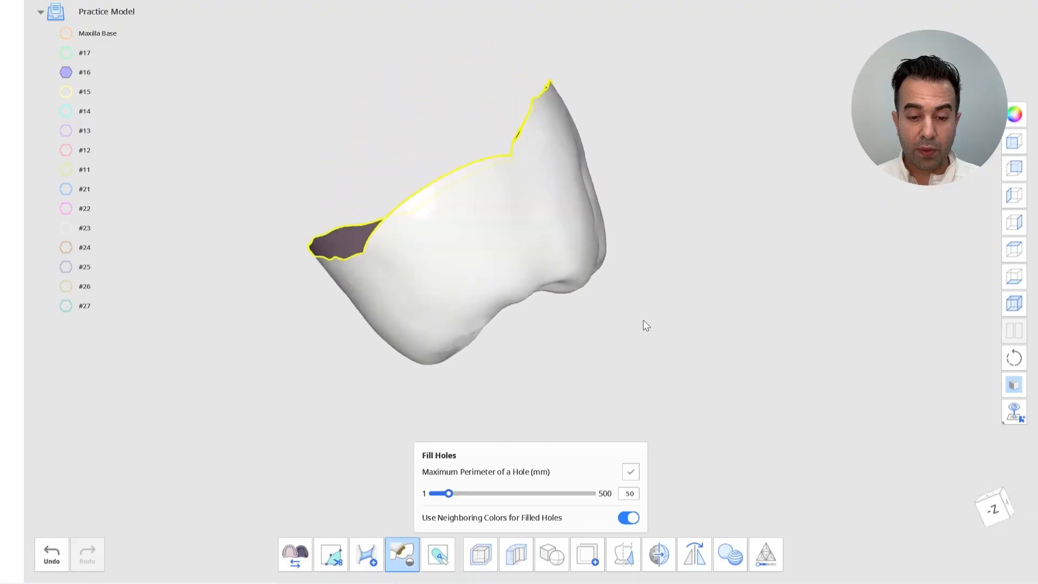
Bridge straight across the #16 tooth's open base and fill the holes
click(371, 560)
drag(449, 25, 463, 318)
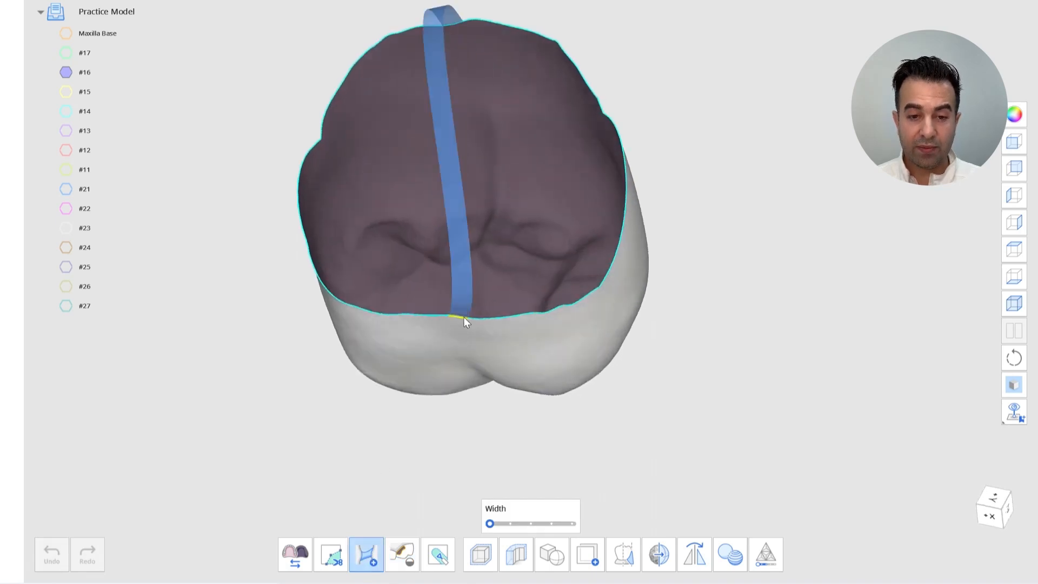
click(400, 556)
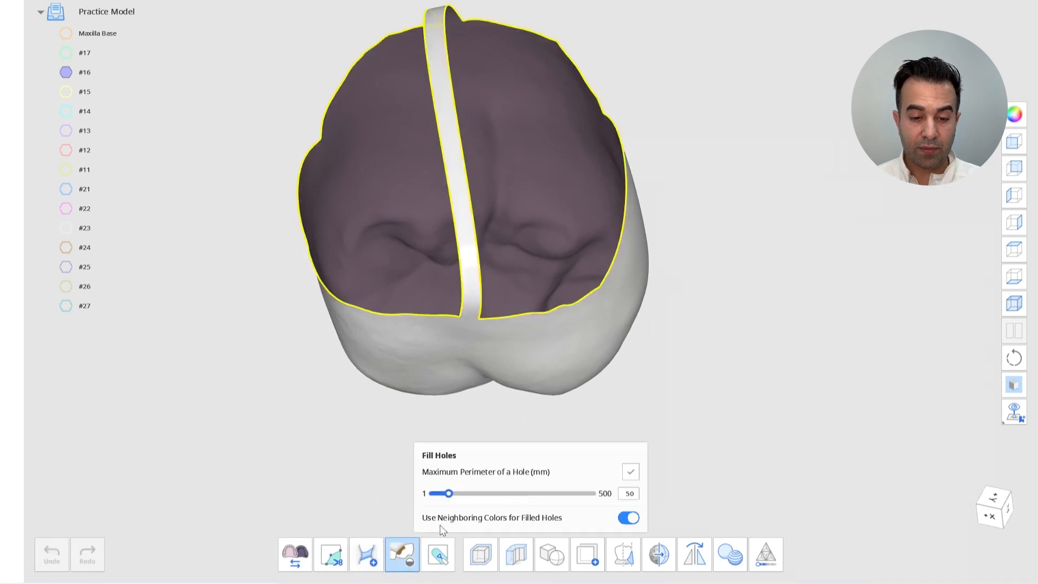
click(631, 472)
right_drag(733, 389, 334, 197)
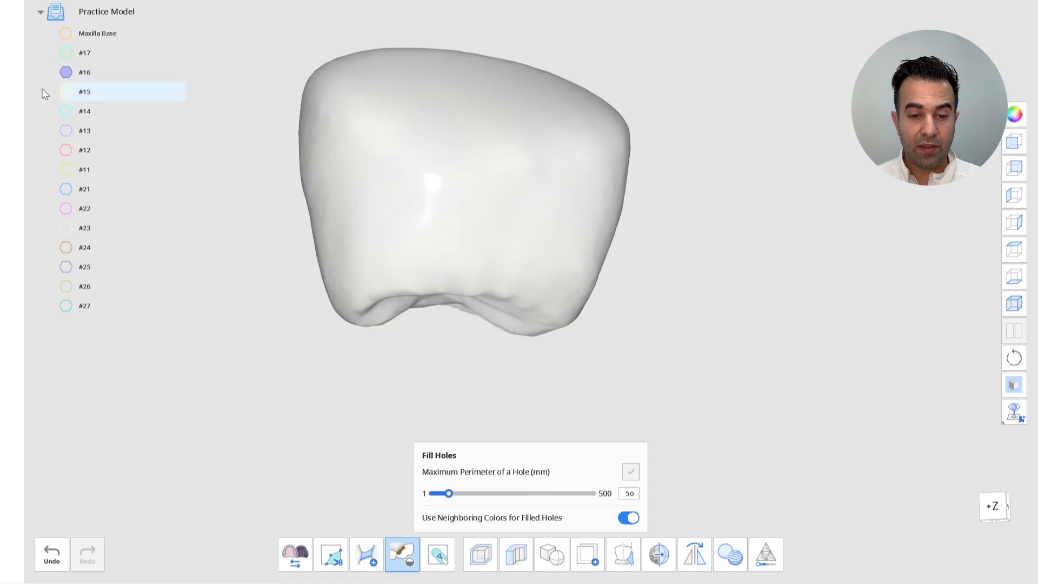
Switch to the #15 tooth, bridge across its open base three times and fill the remaining holes
click(66, 72)
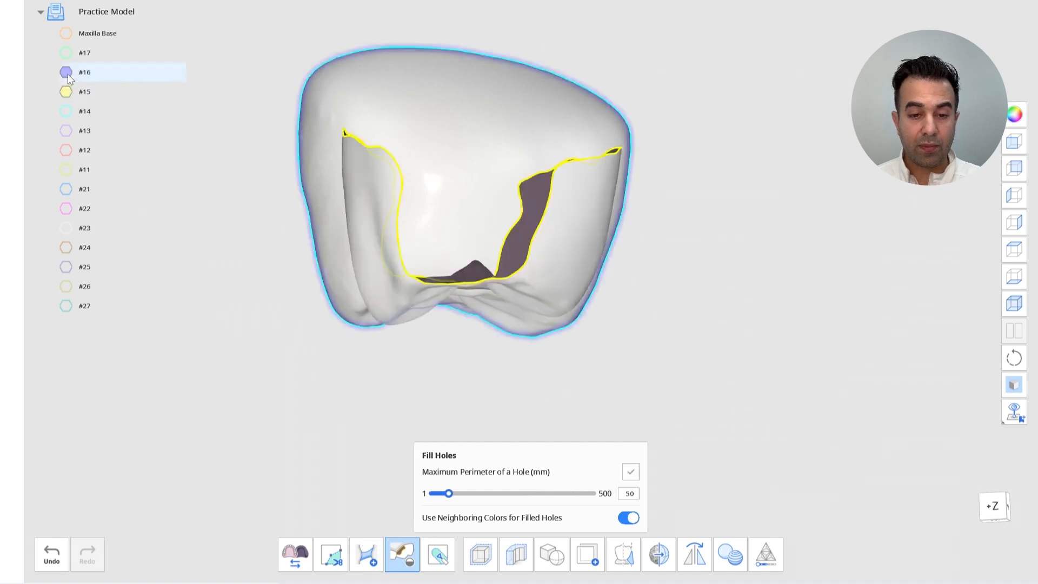
right_drag(611, 292, 684, 379)
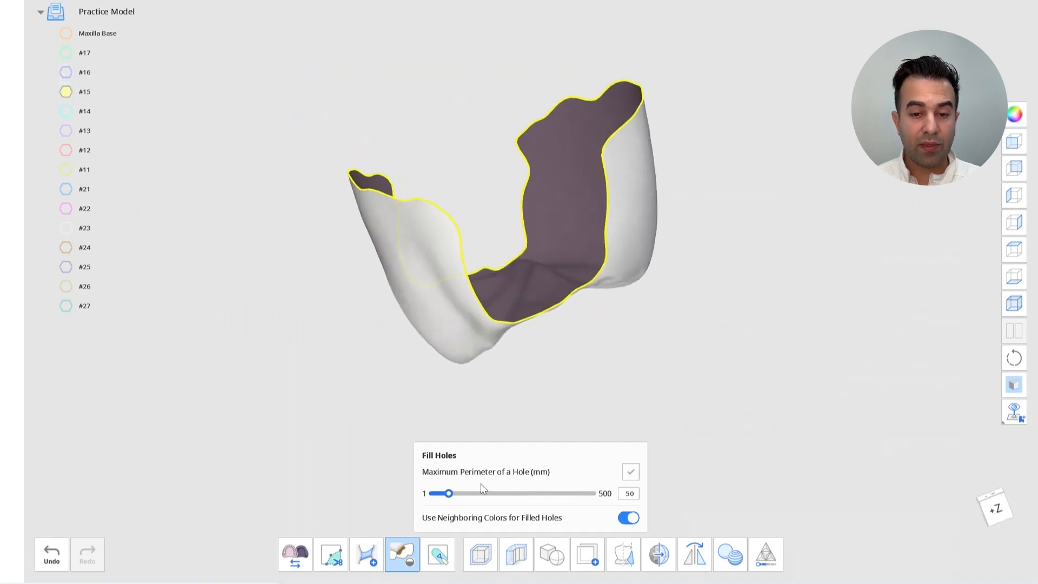
click(372, 557)
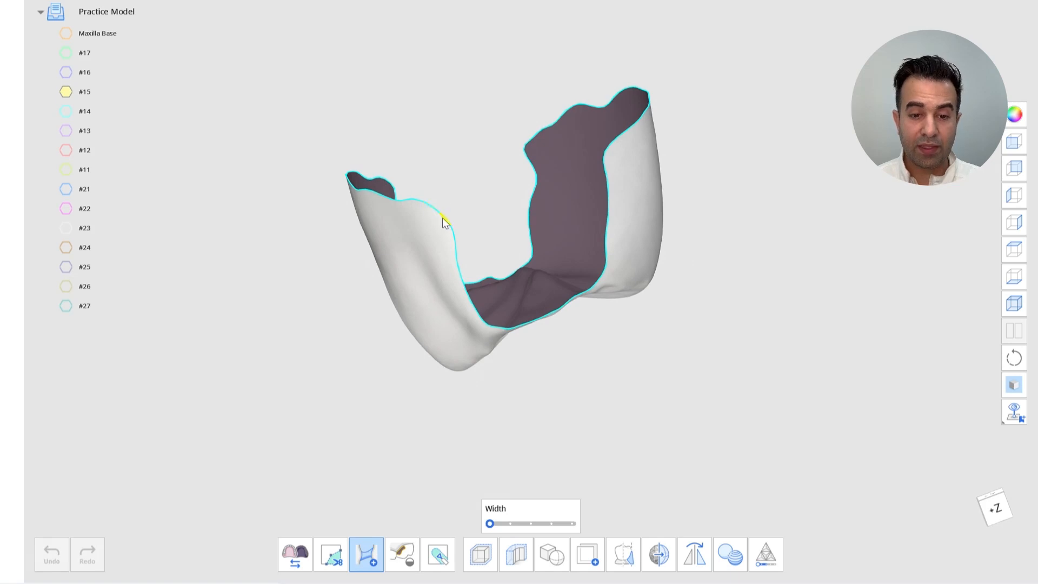
drag(443, 217, 608, 162)
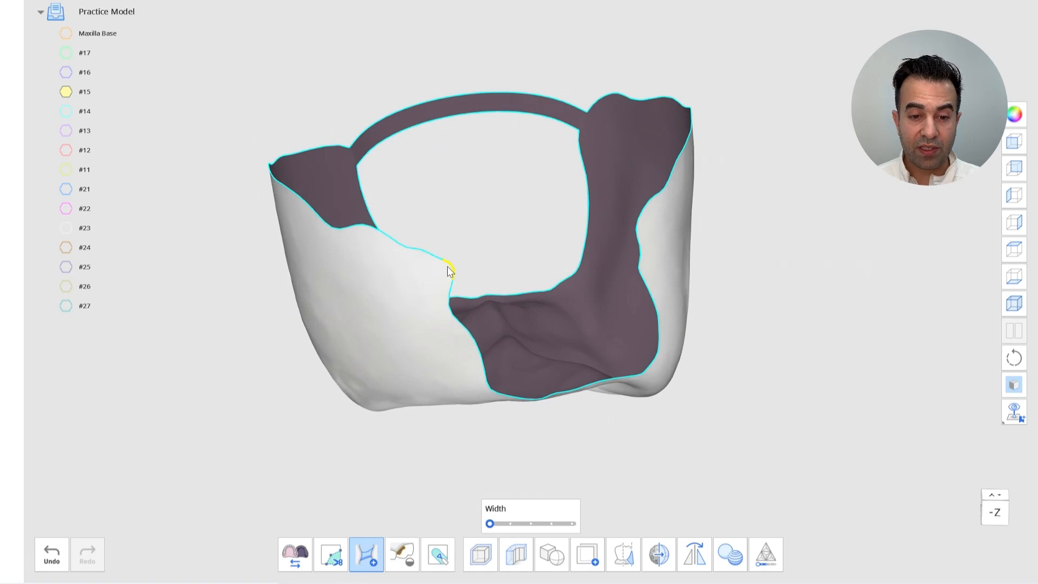
drag(448, 266, 635, 231)
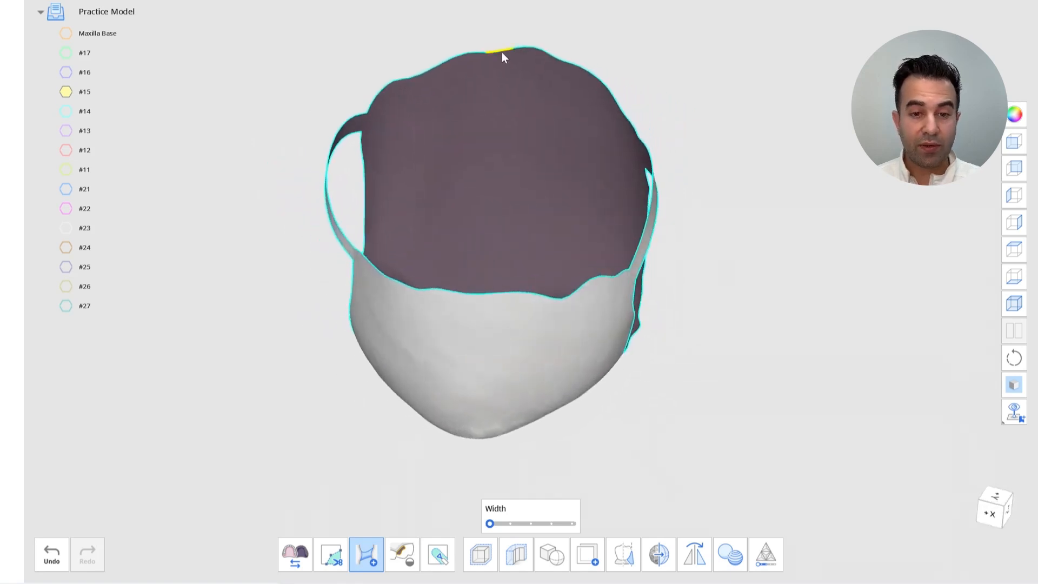
drag(501, 51, 482, 290)
click(402, 554)
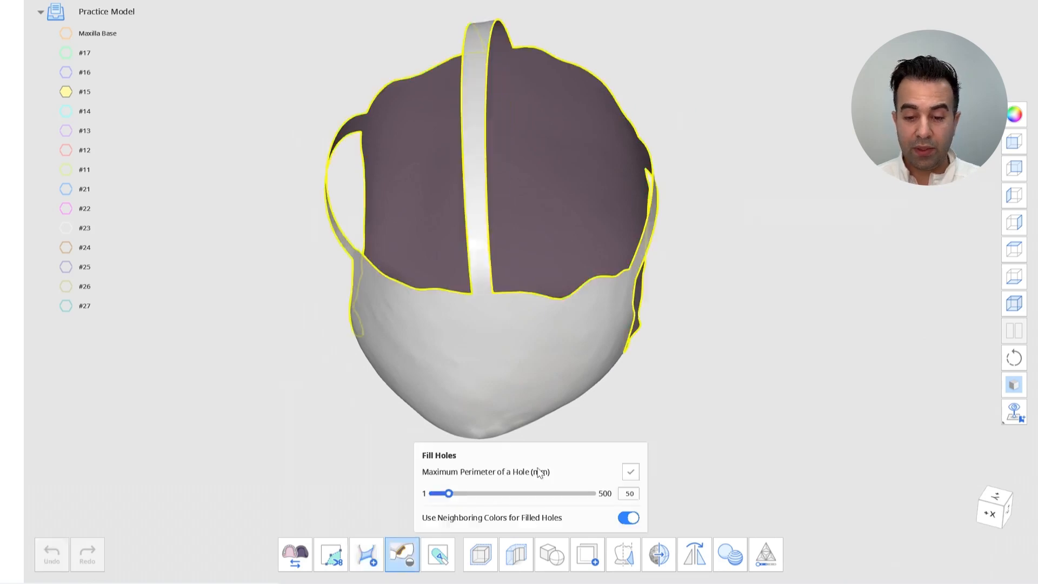
click(631, 472)
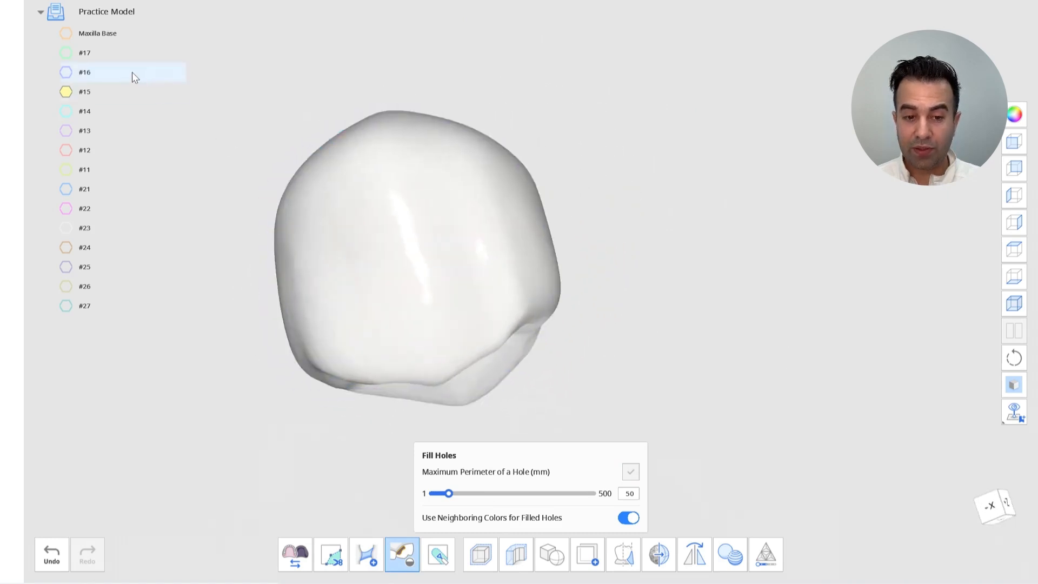
Switch to the #14 tooth, bridge across its open base three times and fill the remaining holes
click(67, 111)
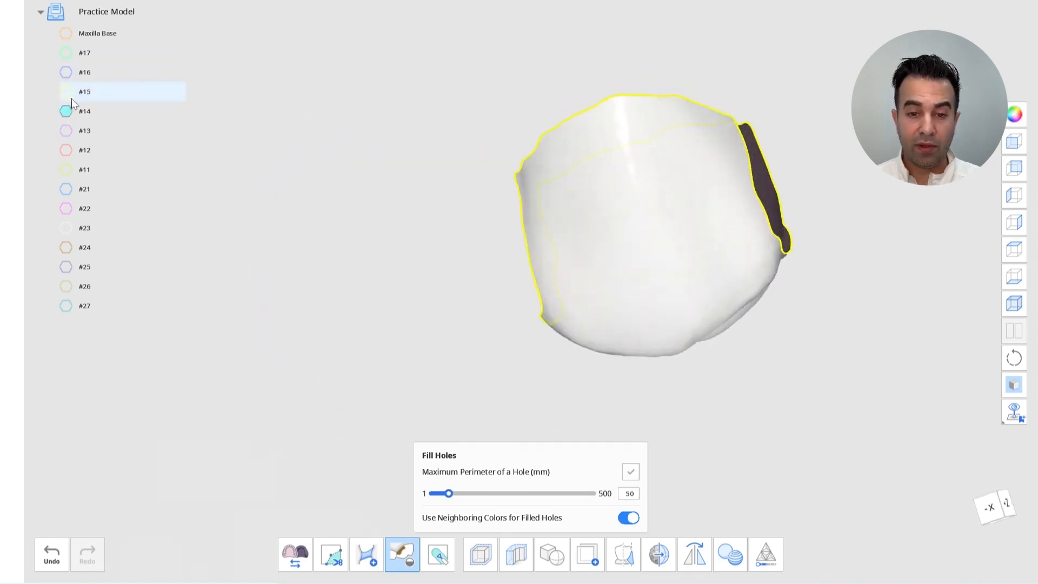
click(365, 554)
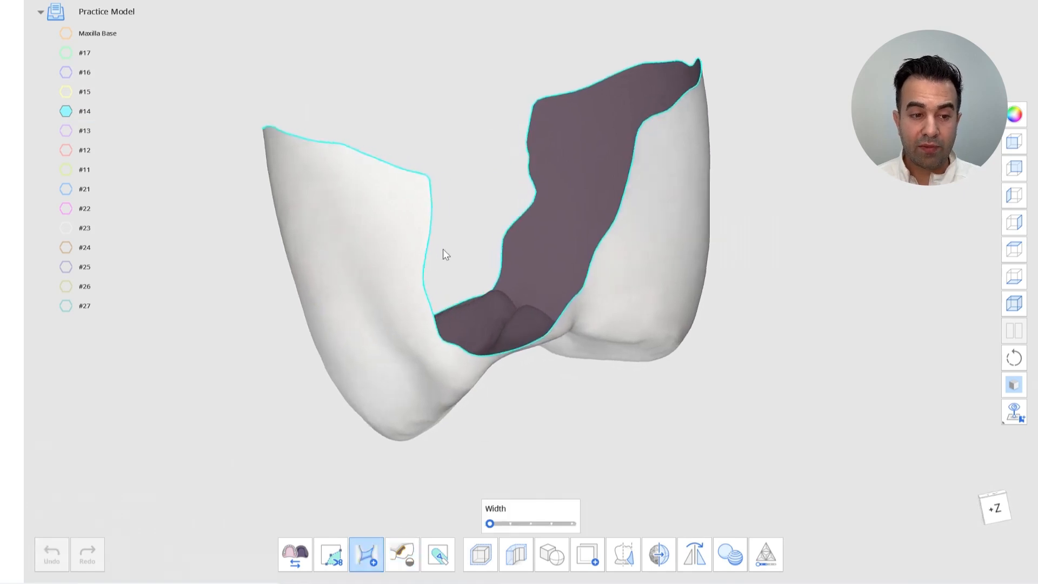
click(433, 178)
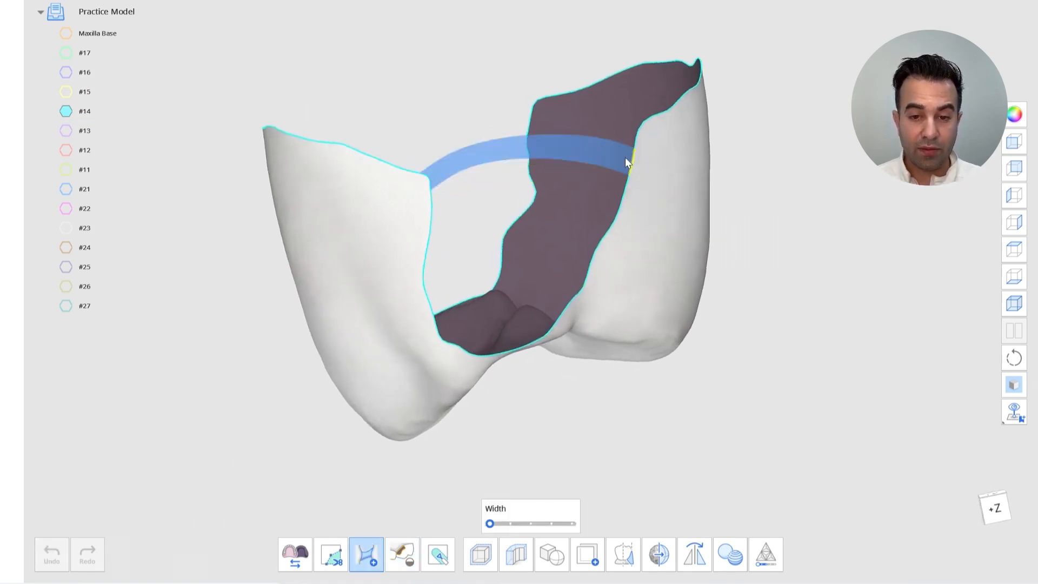
click(635, 140)
right_drag(636, 143, 496, 229)
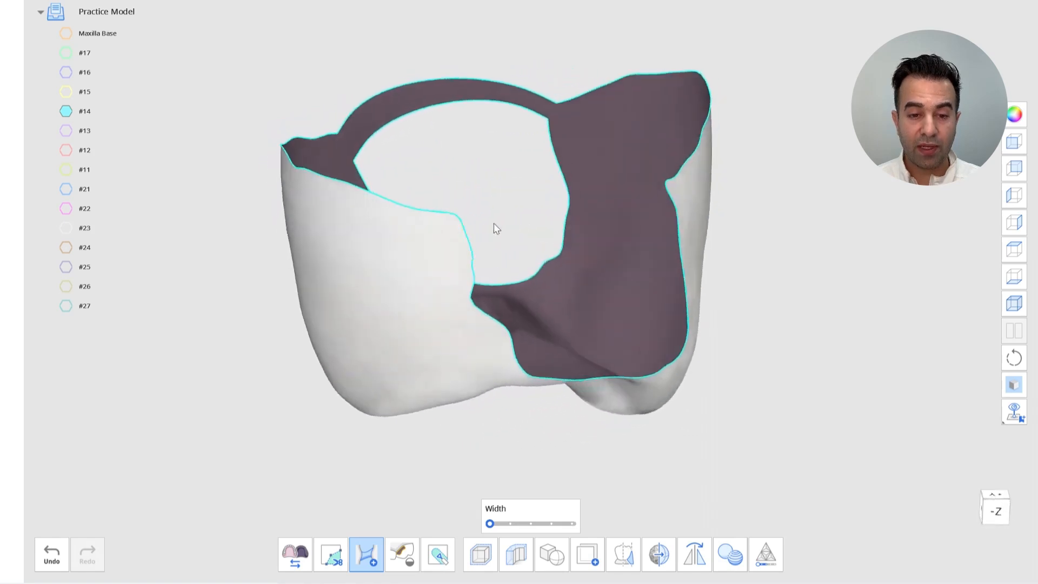
click(460, 222)
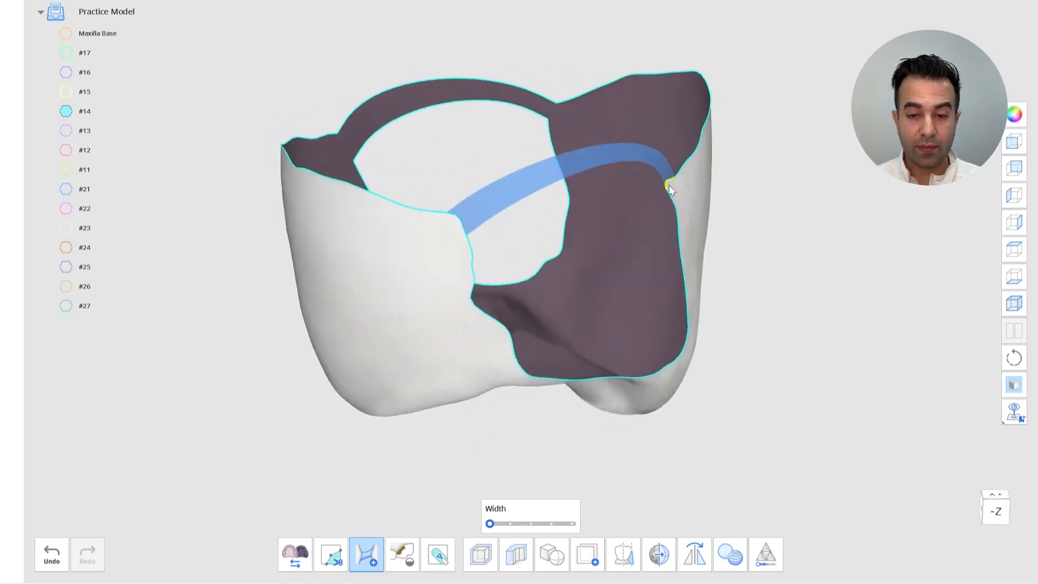
click(670, 185)
right_drag(669, 186, 670, 234)
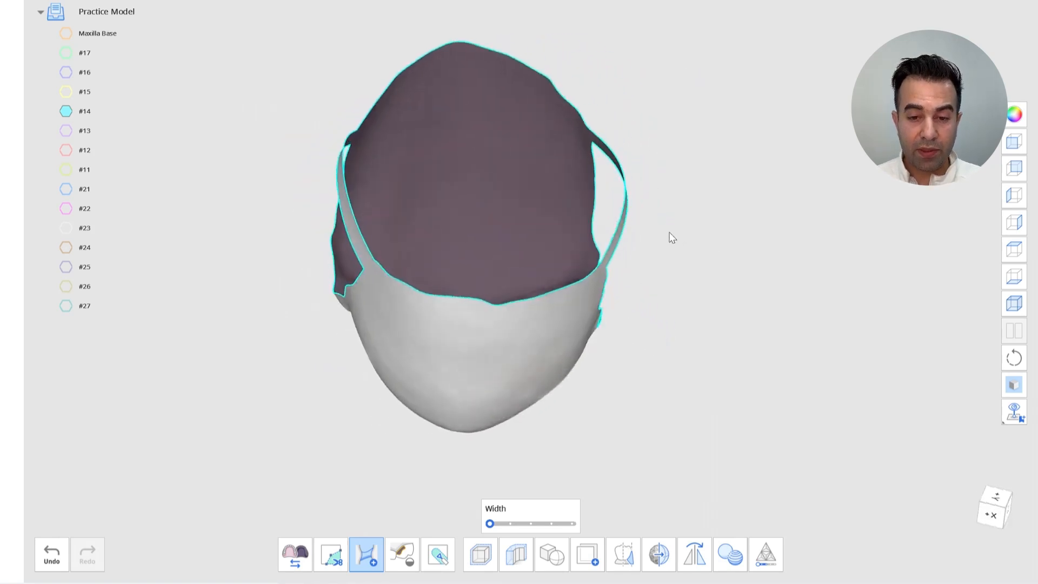
click(460, 44)
click(494, 301)
click(402, 555)
click(628, 475)
Switch to the #13 tooth, bridge twice across its open base and fill the holes
right_drag(728, 436, 173, 149)
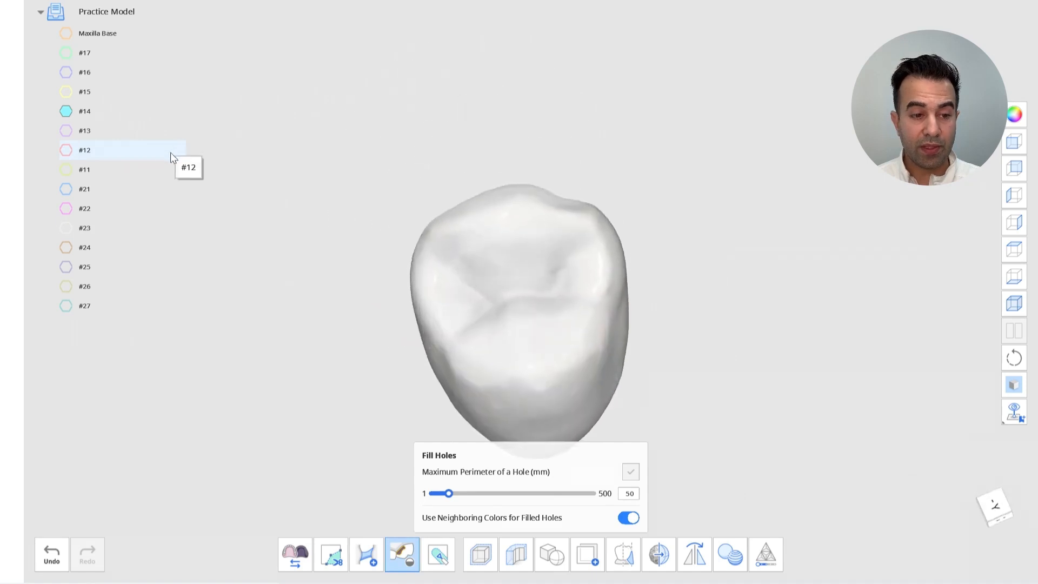
click(73, 132)
click(76, 118)
right_drag(411, 189, 503, 303)
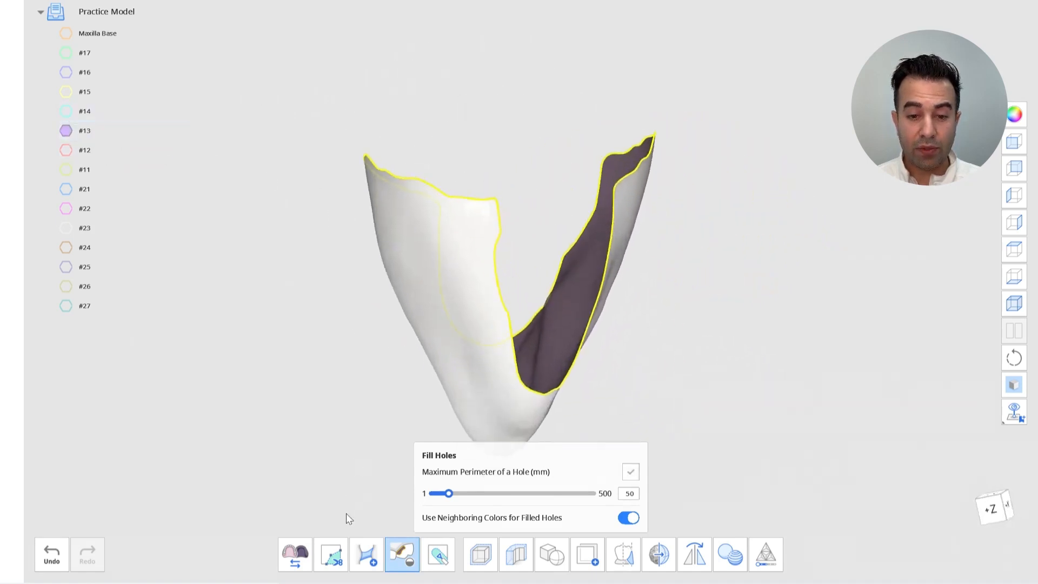
click(366, 554)
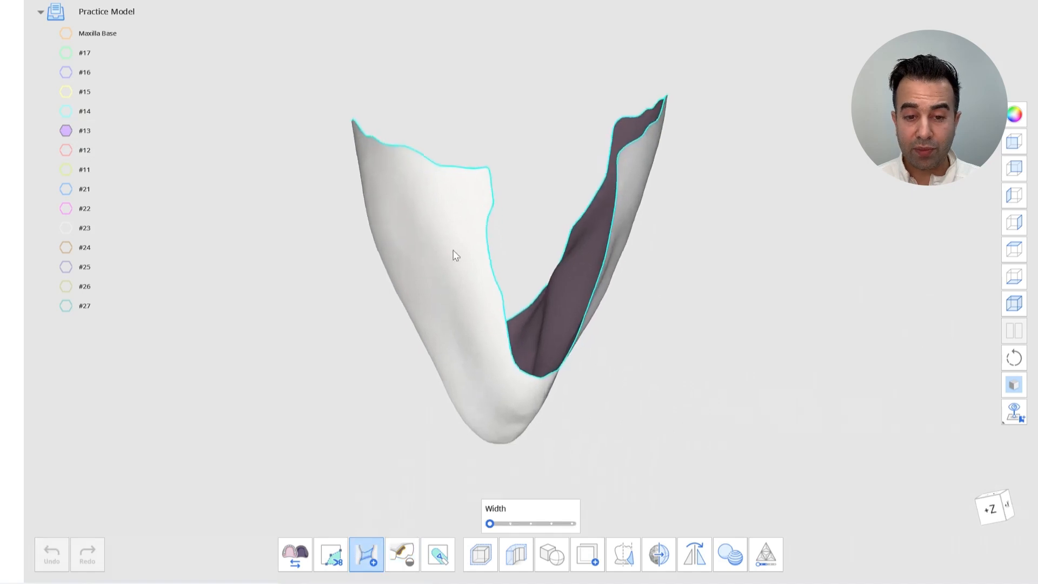
click(492, 173)
click(617, 165)
right_drag(617, 165, 503, 206)
click(461, 190)
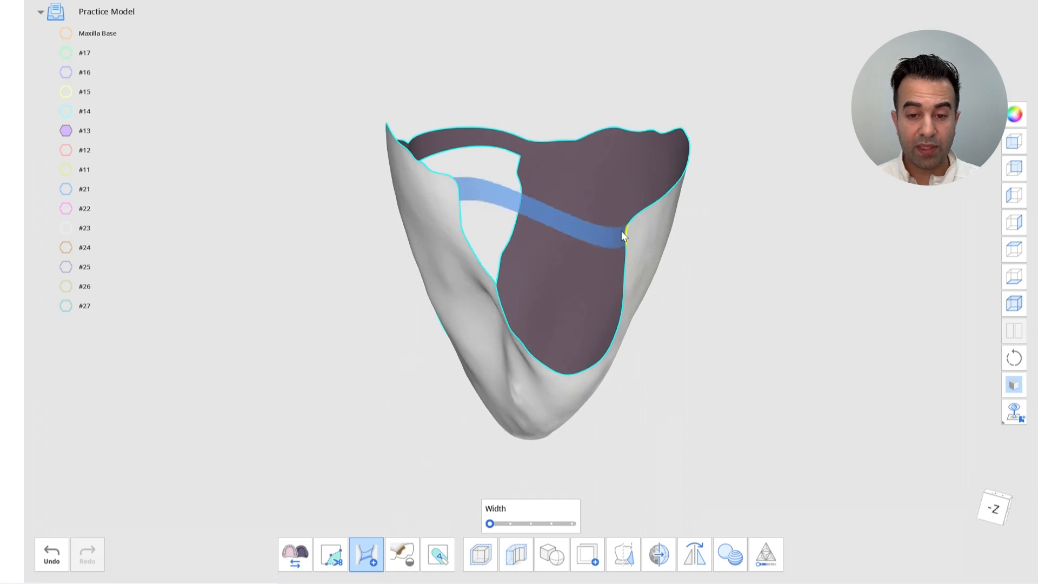
click(621, 232)
click(409, 551)
click(630, 471)
Add another bridge across the #13 tooth's remaining opening and fill the holes again
click(607, 290)
right_drag(605, 292, 535, 400)
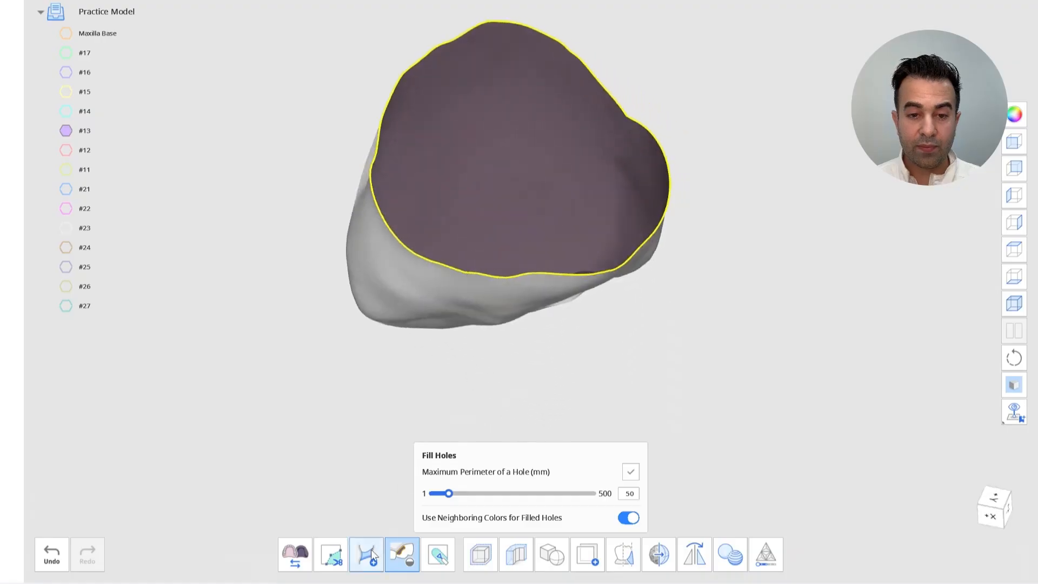
click(368, 553)
right_drag(453, 157, 488, 54)
drag(490, 34, 524, 285)
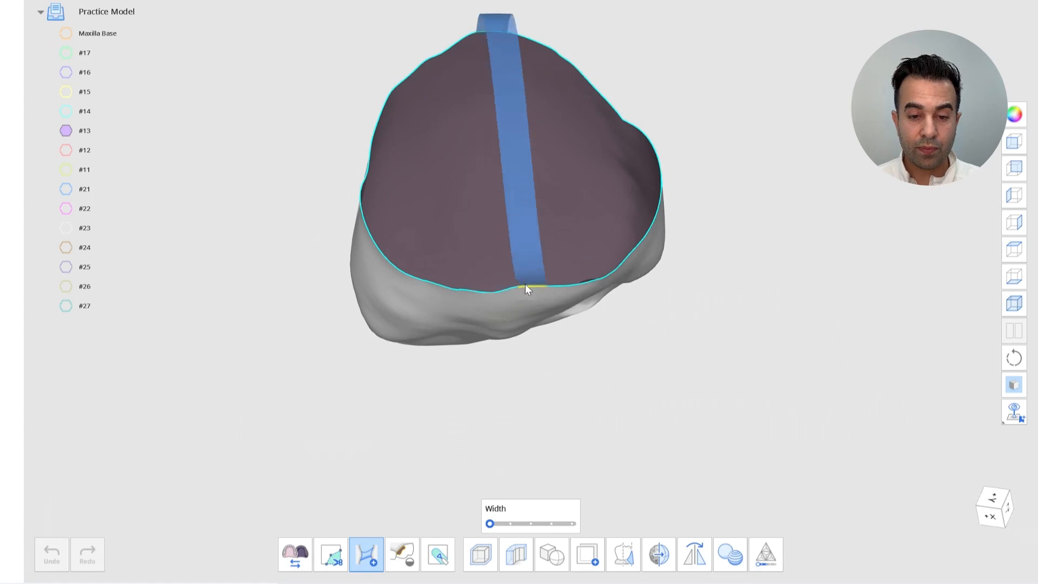
right_drag(525, 288, 496, 424)
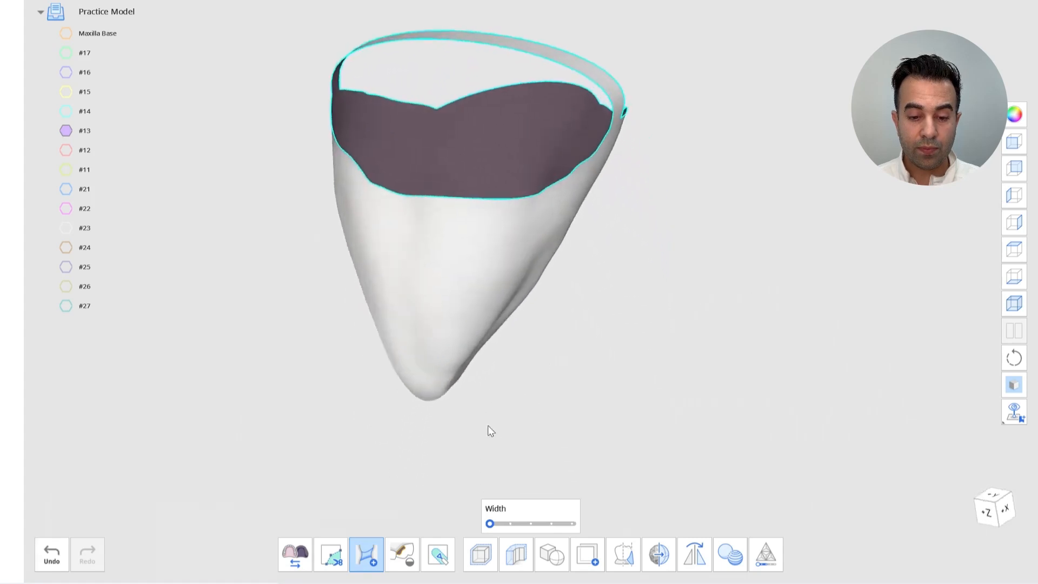
click(405, 553)
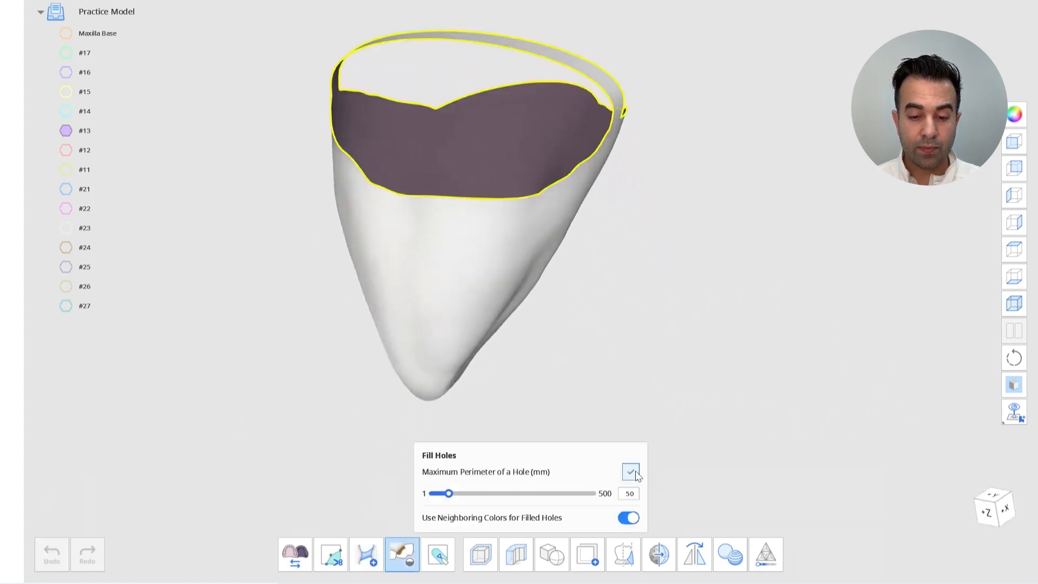
click(631, 472)
Switch to the #12 tooth, bridge across its open base three times and fill the remaining holes
right_drag(692, 405, 70, 145)
click(66, 150)
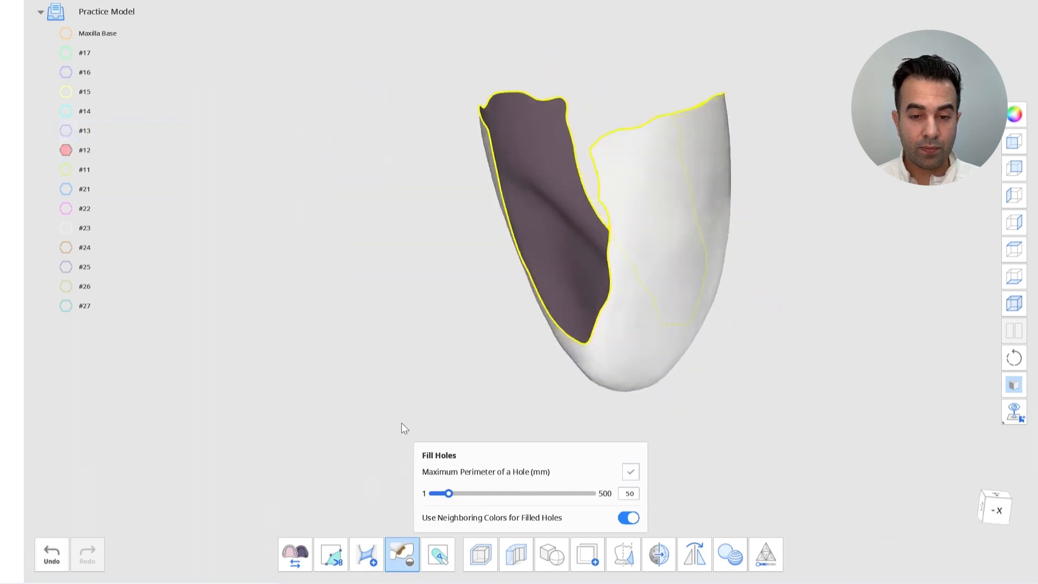
click(367, 554)
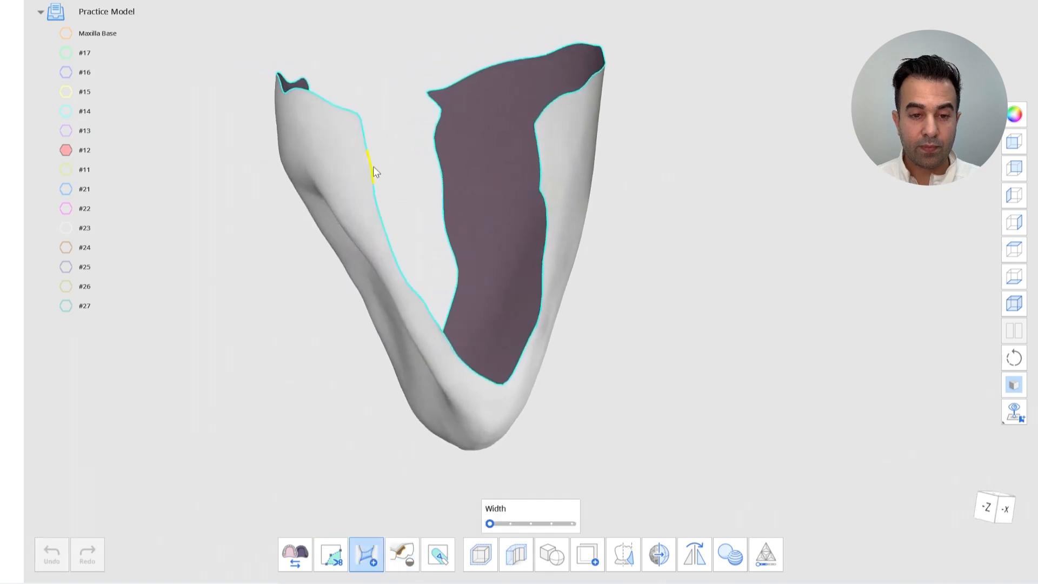
click(371, 127)
click(535, 129)
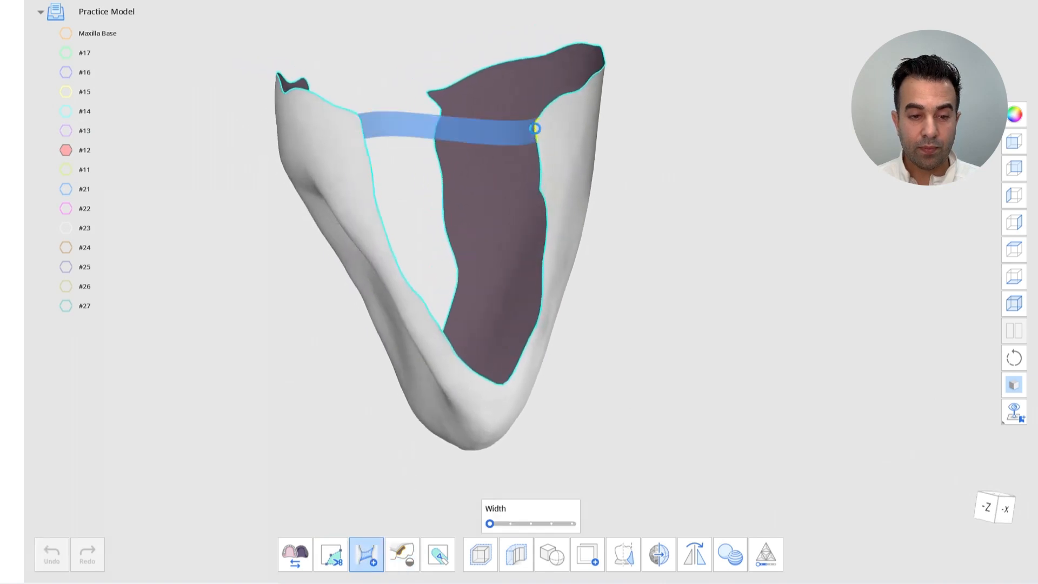
right_drag(543, 189, 415, 197)
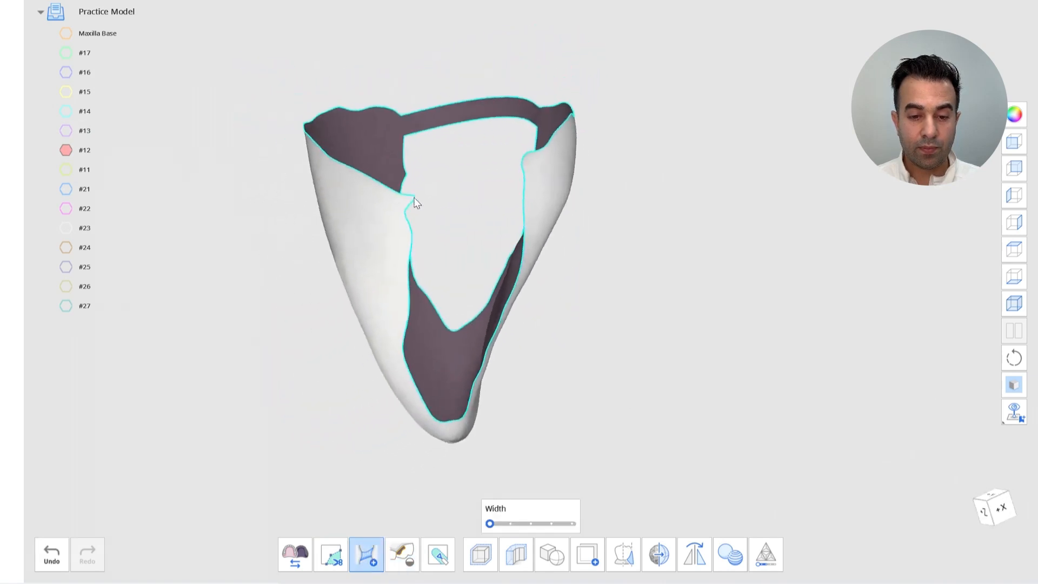
click(411, 199)
click(527, 167)
right_drag(523, 162, 442, 98)
click(436, 79)
click(474, 247)
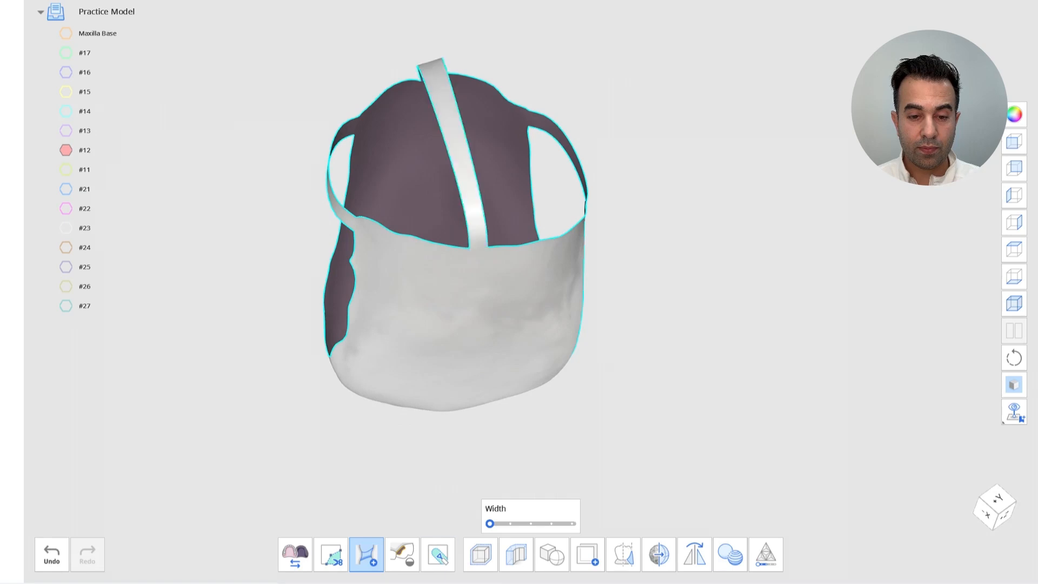
click(402, 555)
click(630, 474)
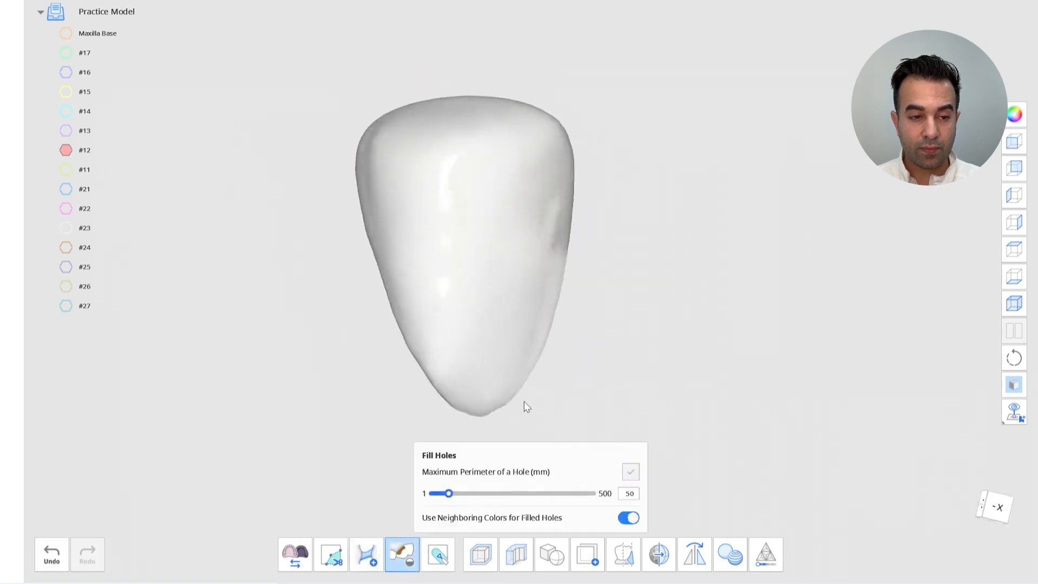
Switch to the #11 tooth, bridge across its open base three times and fill the remaining holes
click(70, 174)
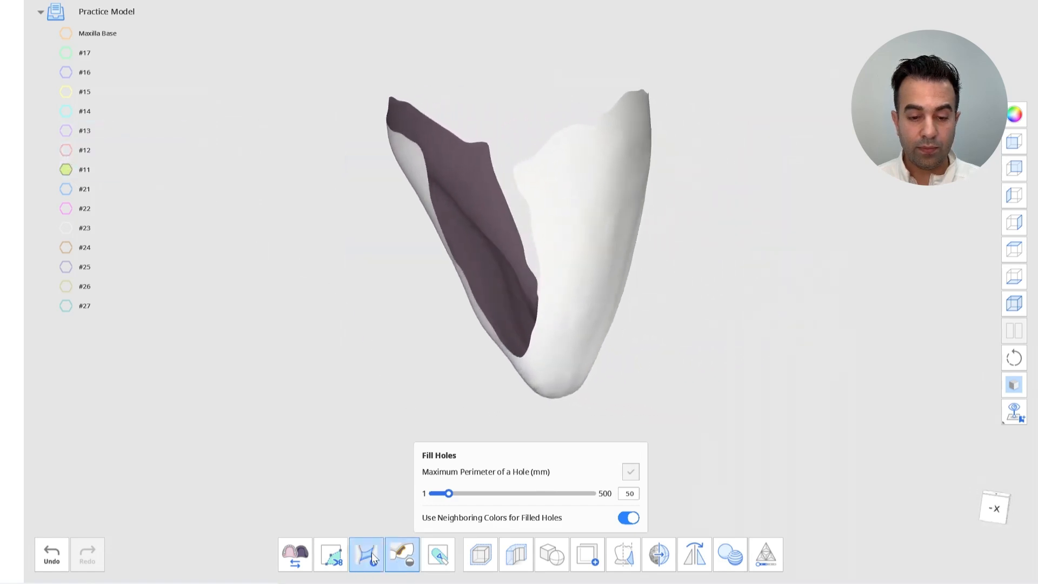
click(372, 553)
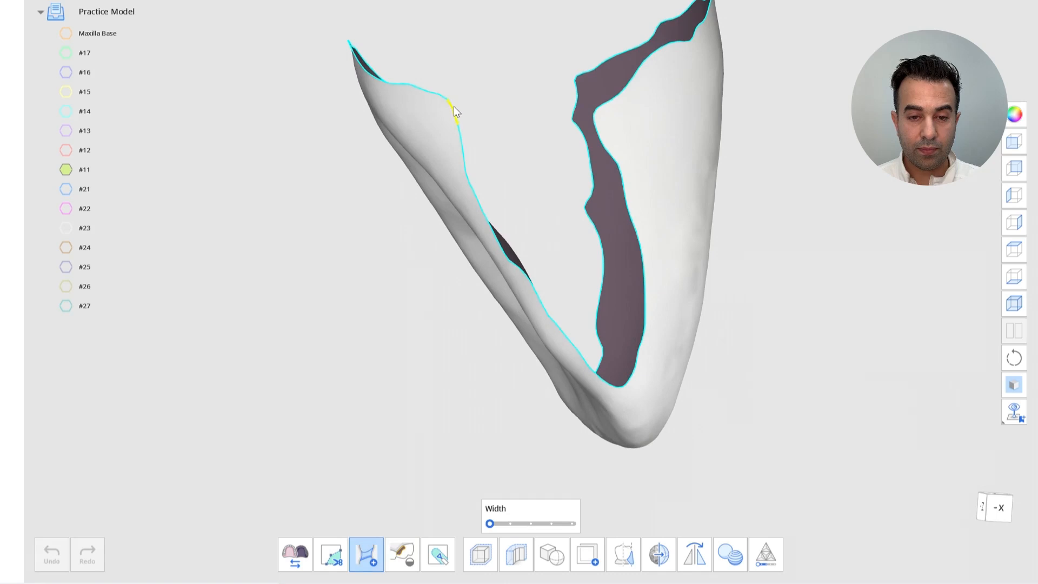
click(454, 107)
click(597, 121)
right_drag(597, 125, 583, 241)
click(476, 211)
click(586, 197)
mouse_move(586, 197)
right_down()
mouse_move(595, 231)
mouse_move(569, 183)
right_up()
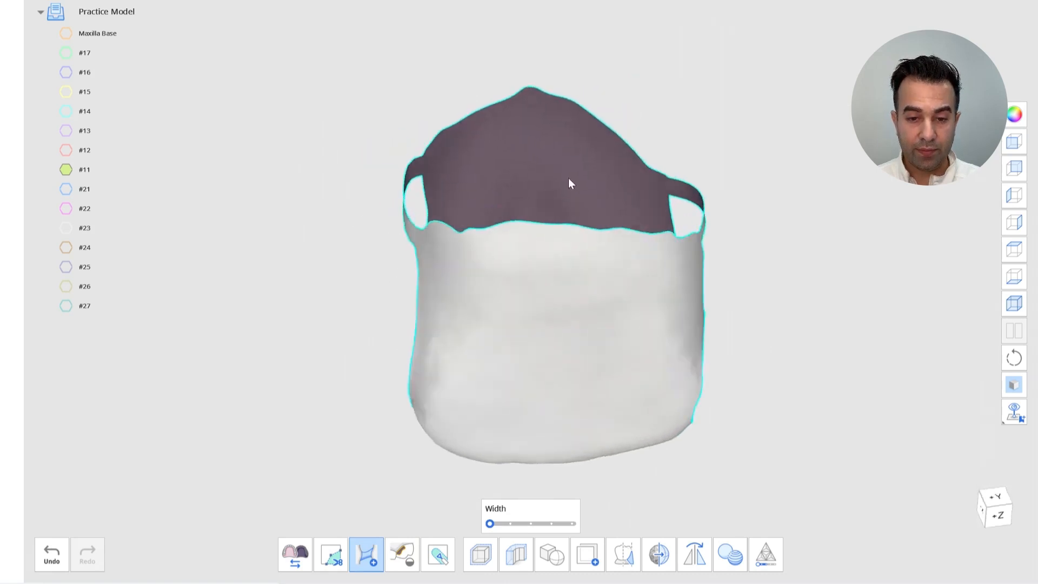
click(534, 89)
click(571, 226)
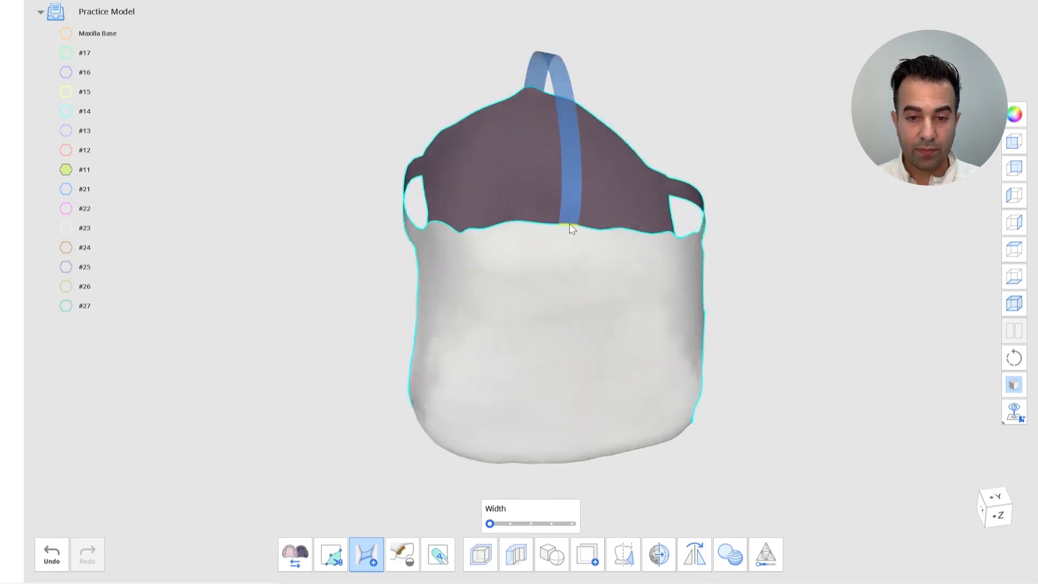
click(401, 557)
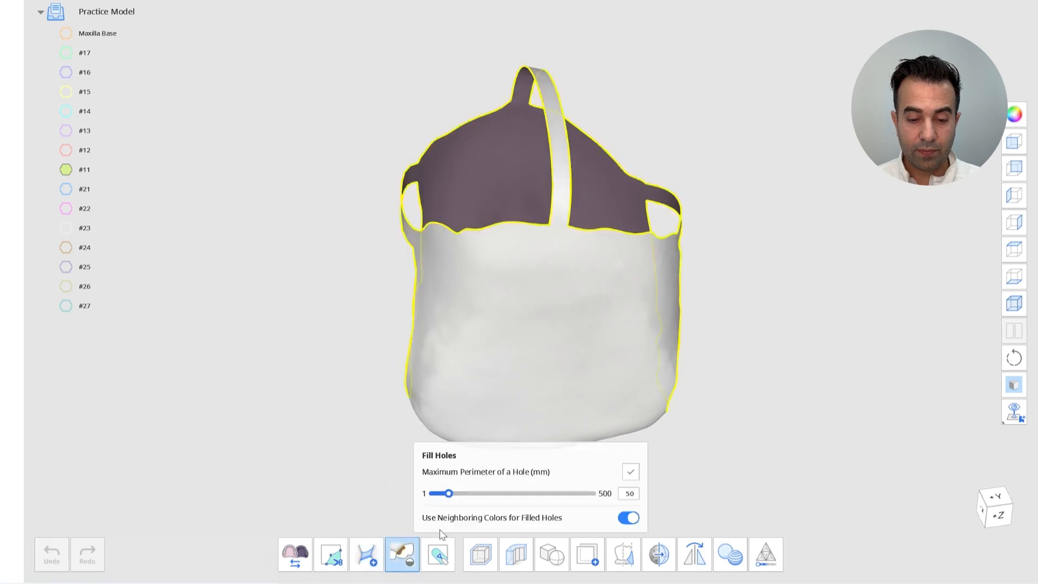
click(627, 472)
Switch to the #21 tooth, bridge across its open base three times and fill the remaining holes
right_drag(666, 475, 53, 153)
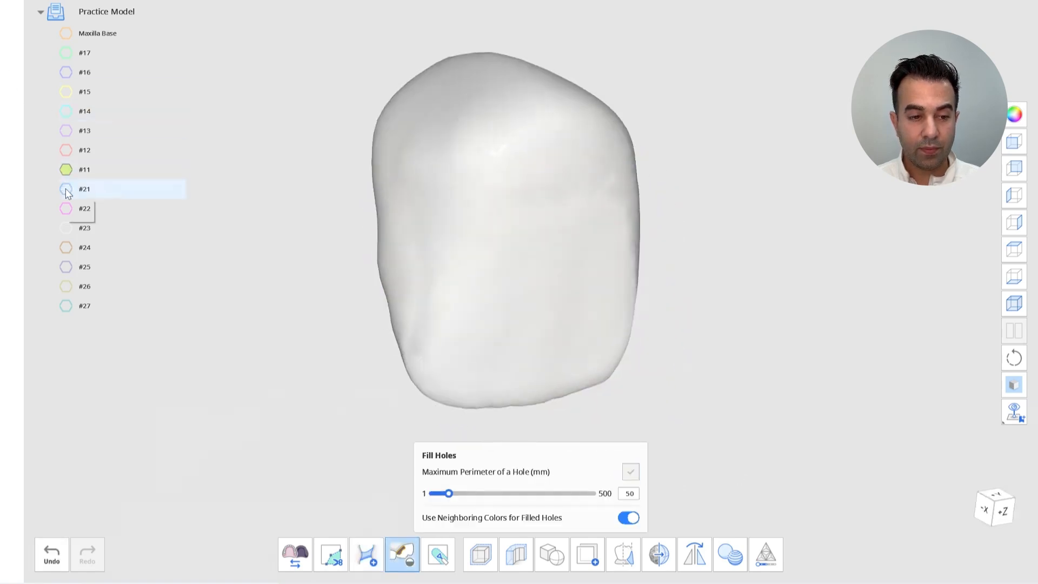
click(66, 189)
click(66, 169)
right_drag(364, 239, 547, 202)
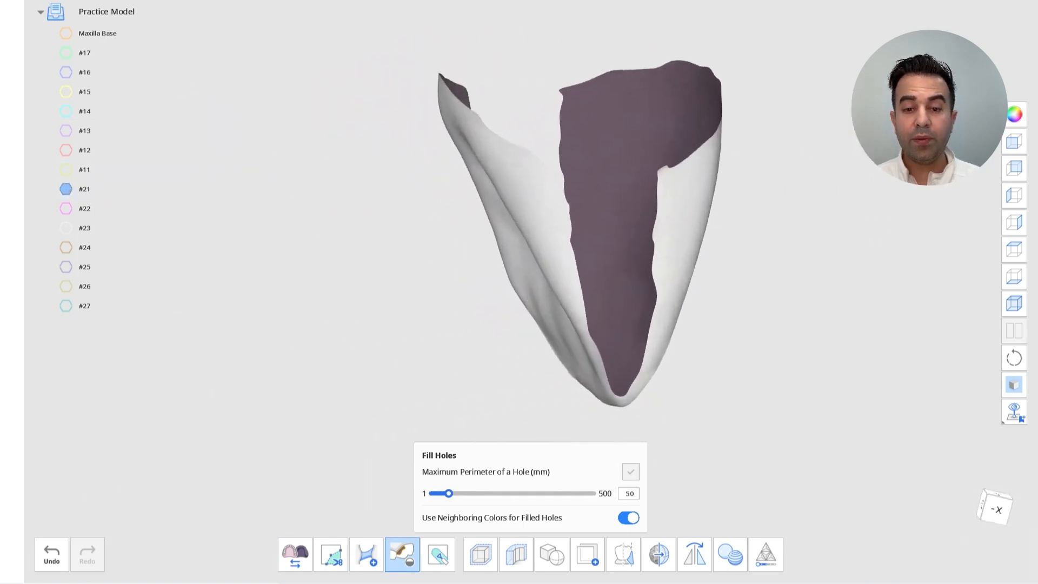
click(366, 554)
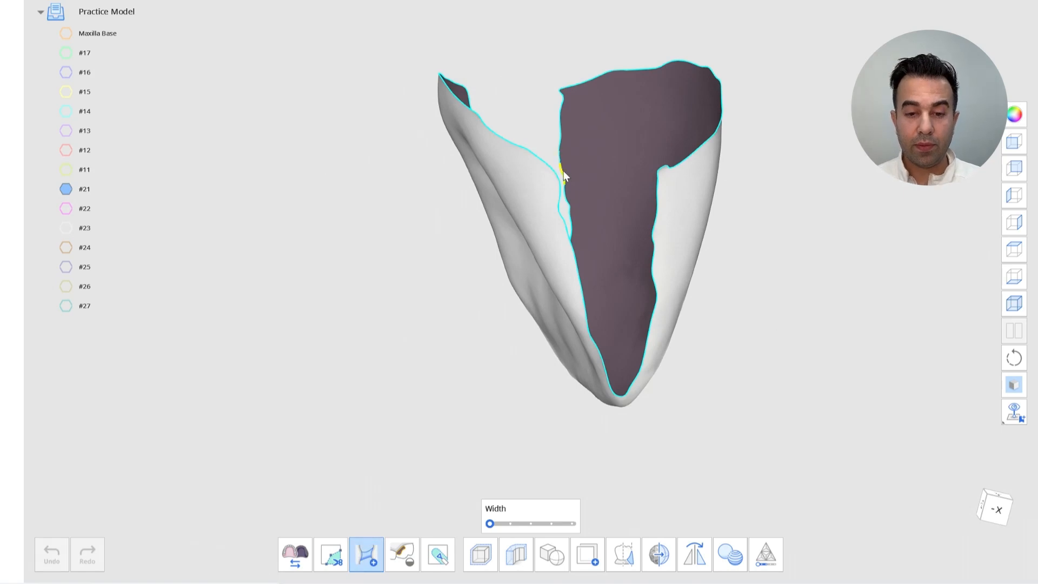
click(559, 187)
click(659, 174)
right_drag(659, 175, 530, 190)
click(515, 181)
click(599, 156)
right_drag(599, 156, 558, 86)
click(559, 79)
click(584, 281)
right_drag(584, 280, 471, 514)
click(402, 554)
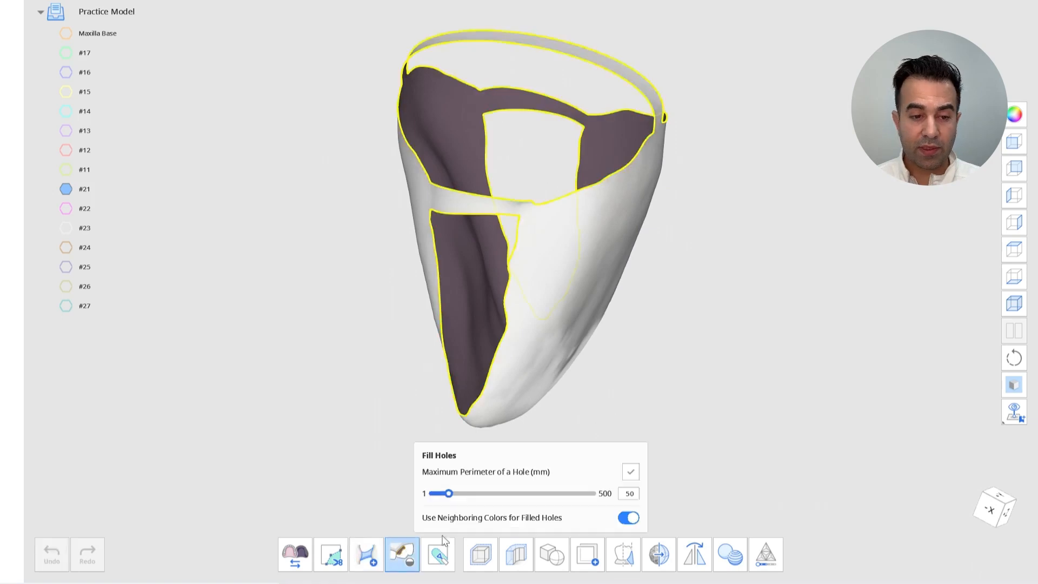
click(631, 472)
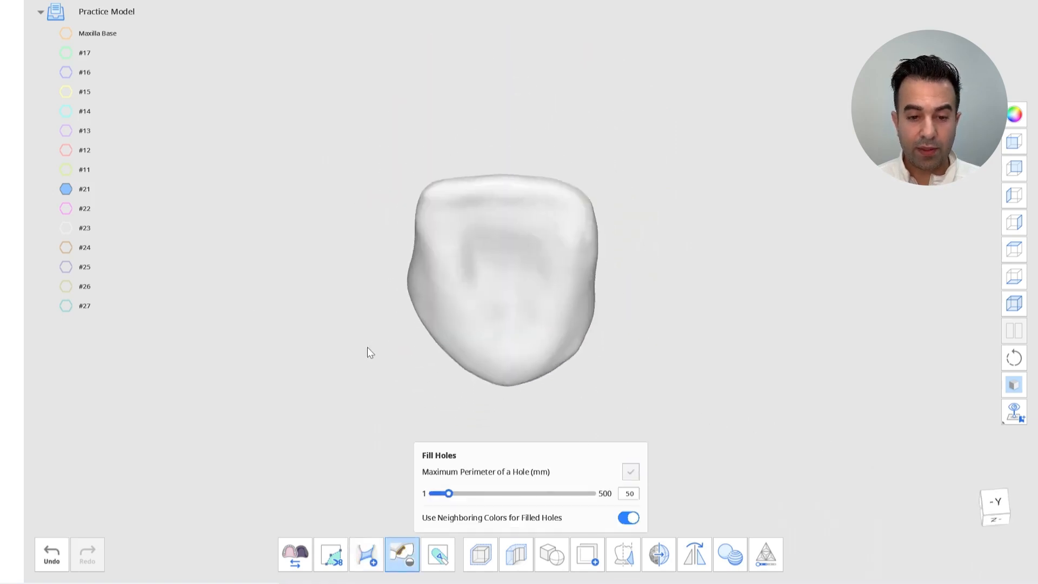
Switch to the #22 tooth, bridge across its open base three times and fill the remaining holes
click(63, 210)
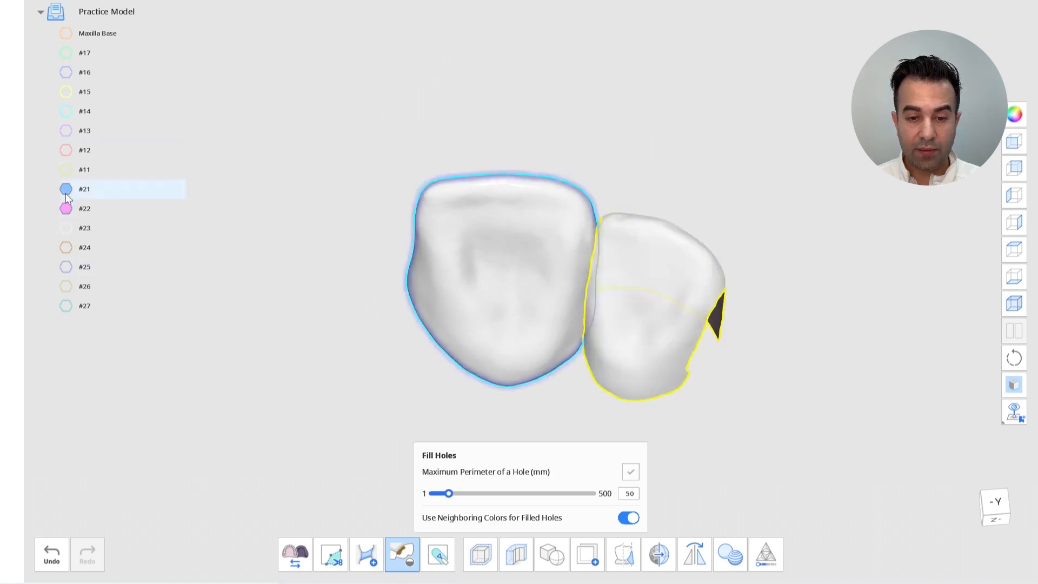
click(65, 190)
right_drag(227, 240, 365, 382)
click(366, 552)
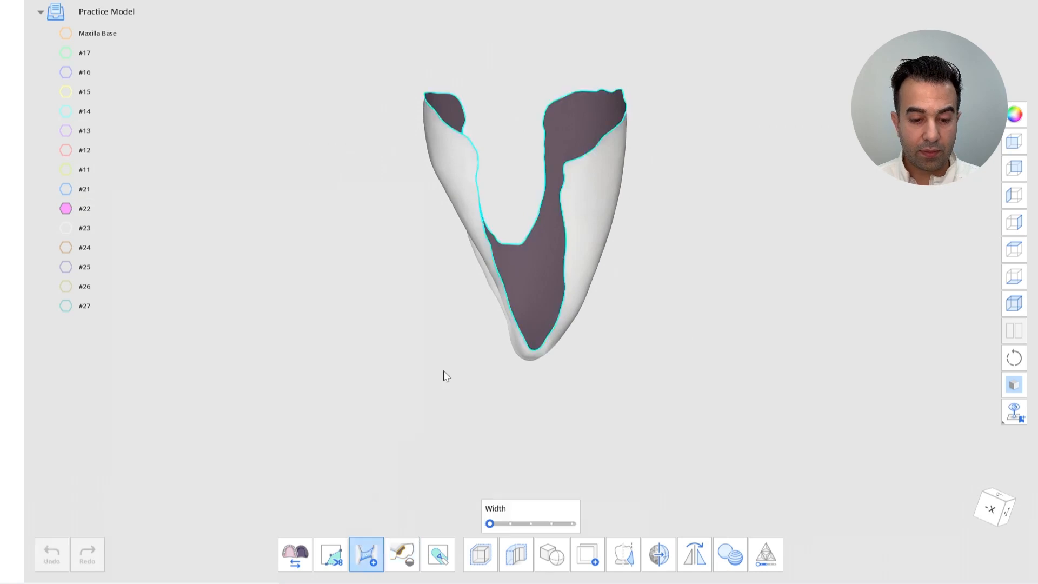
click(479, 160)
click(570, 174)
right_drag(569, 173, 501, 174)
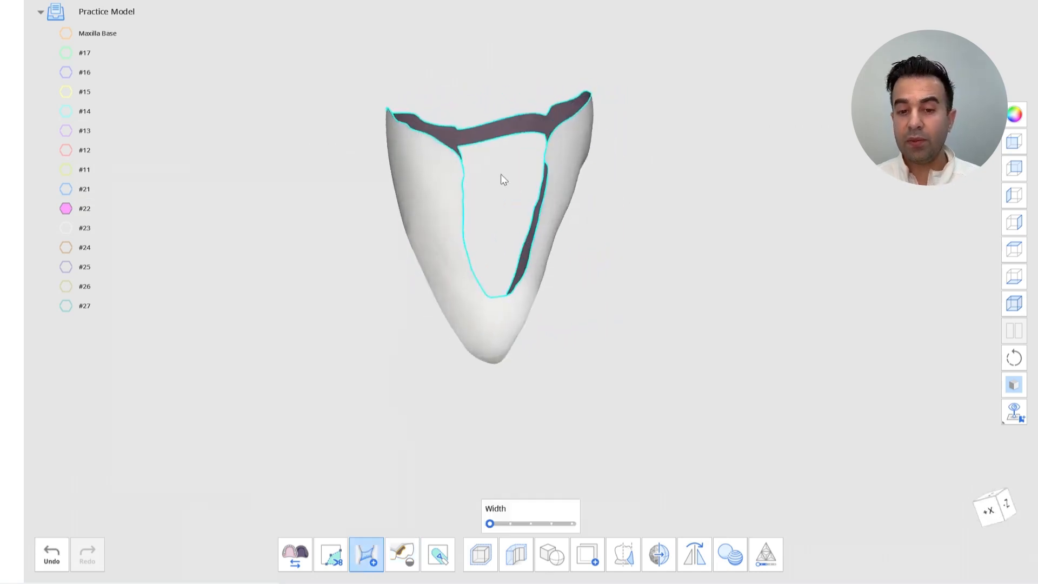
click(460, 161)
right_drag(542, 152, 484, 123)
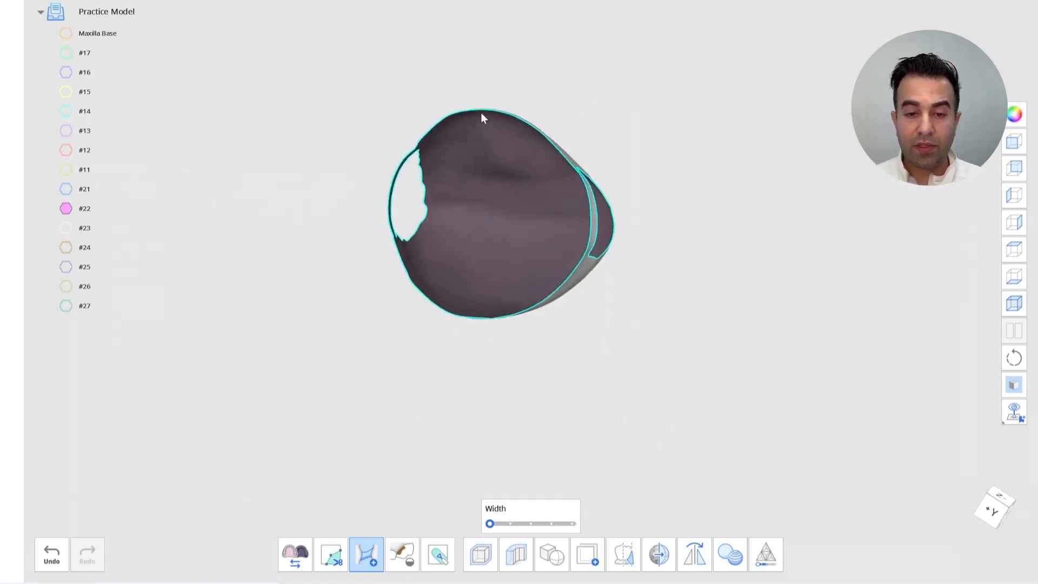
click(485, 110)
click(477, 314)
right_drag(523, 336, 422, 445)
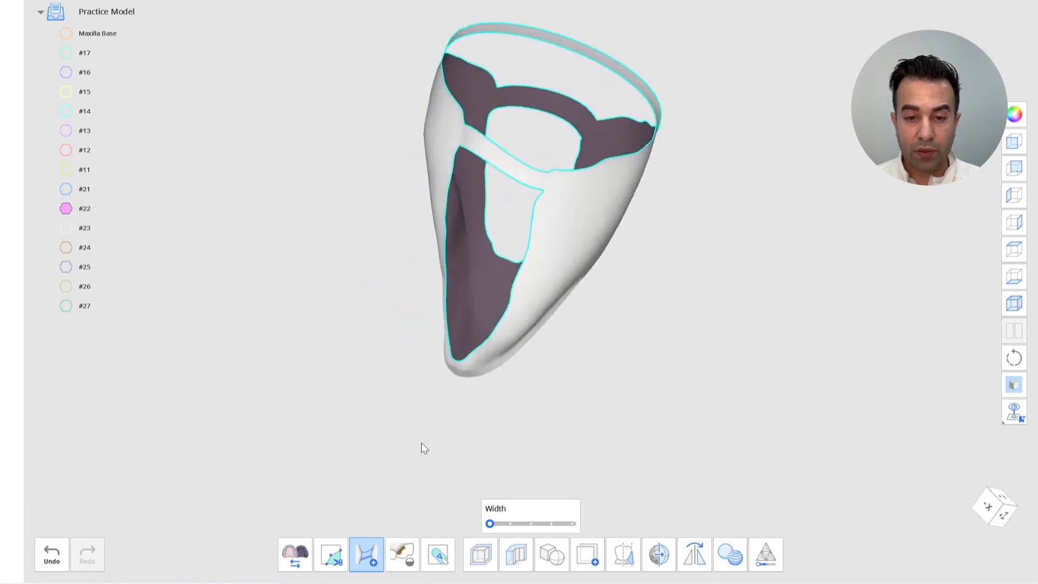
click(401, 554)
click(631, 472)
Switch to the #23 tooth, bridge across its open base three times and fill the remaining holes
right_drag(687, 430, 199, 290)
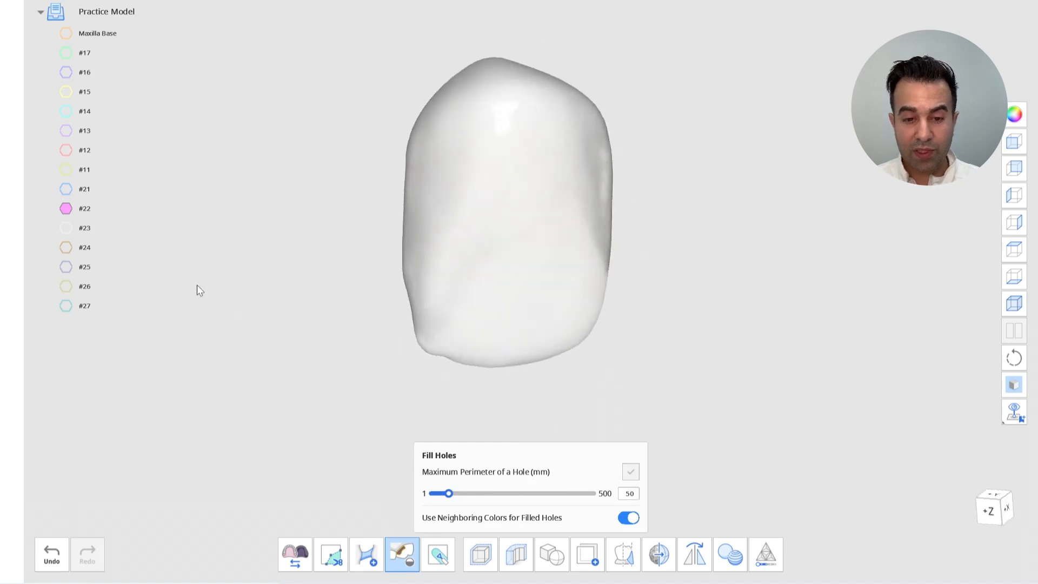
click(66, 228)
click(66, 208)
right_drag(69, 212, 443, 522)
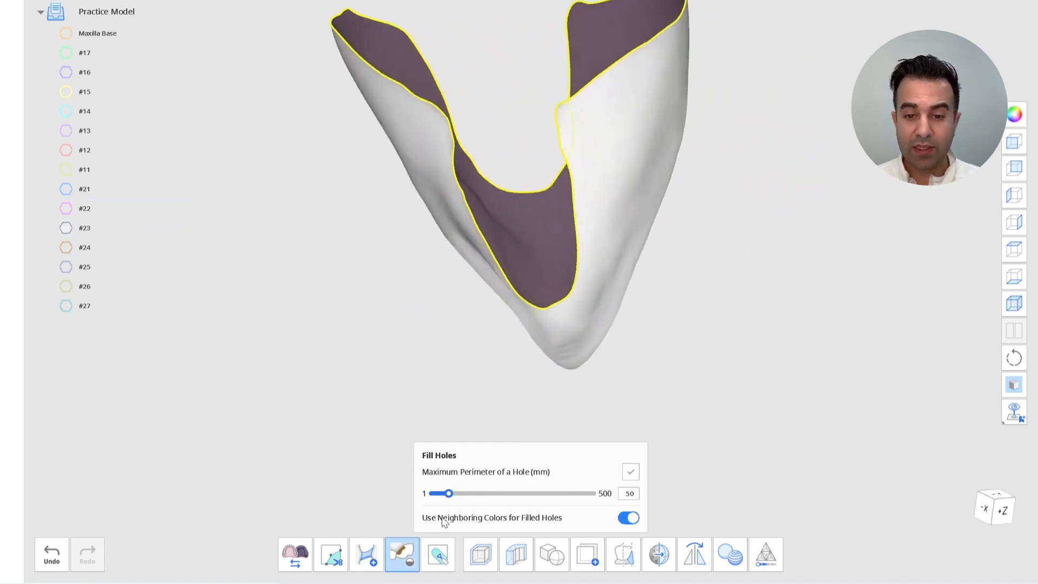
click(366, 554)
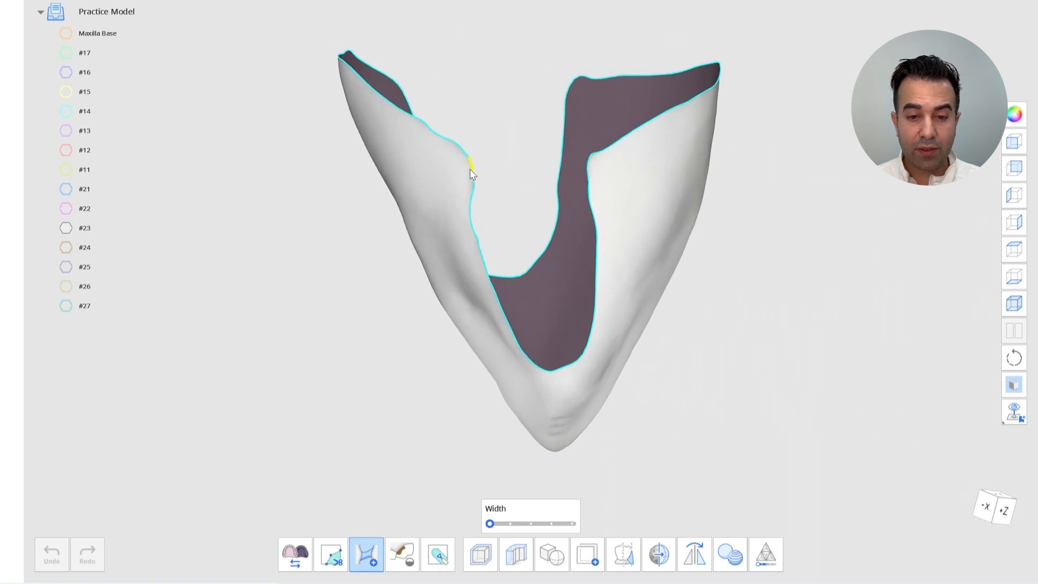
click(587, 163)
right_drag(587, 164, 532, 217)
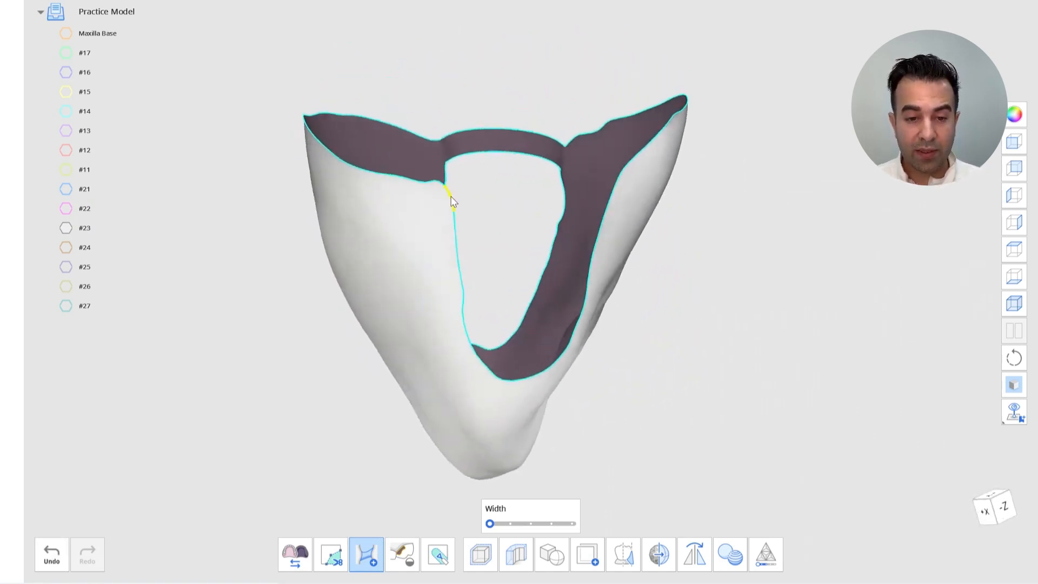
click(616, 180)
right_drag(616, 180, 541, 101)
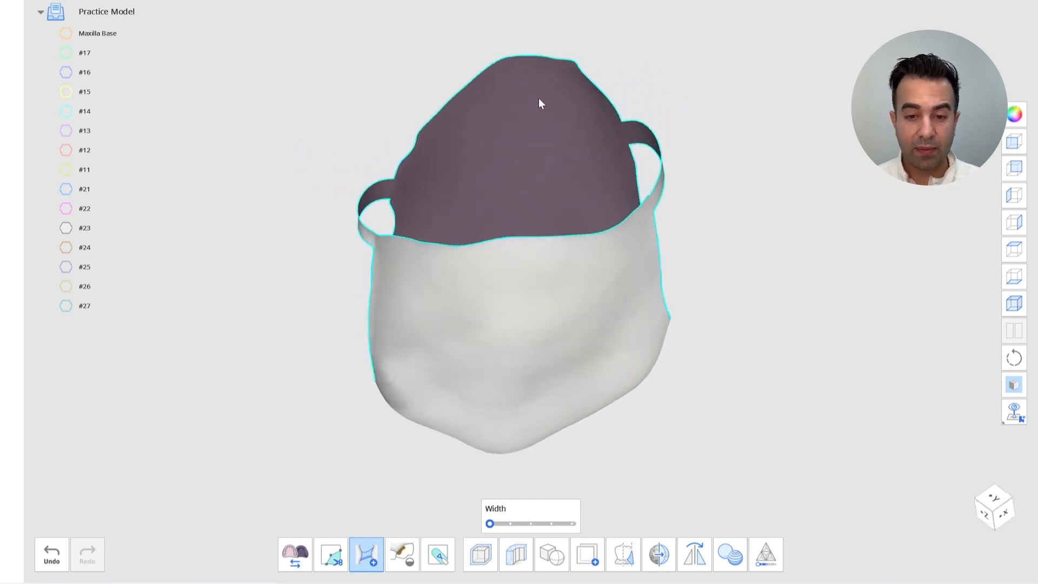
click(515, 59)
click(507, 239)
right_drag(507, 239, 419, 504)
click(405, 551)
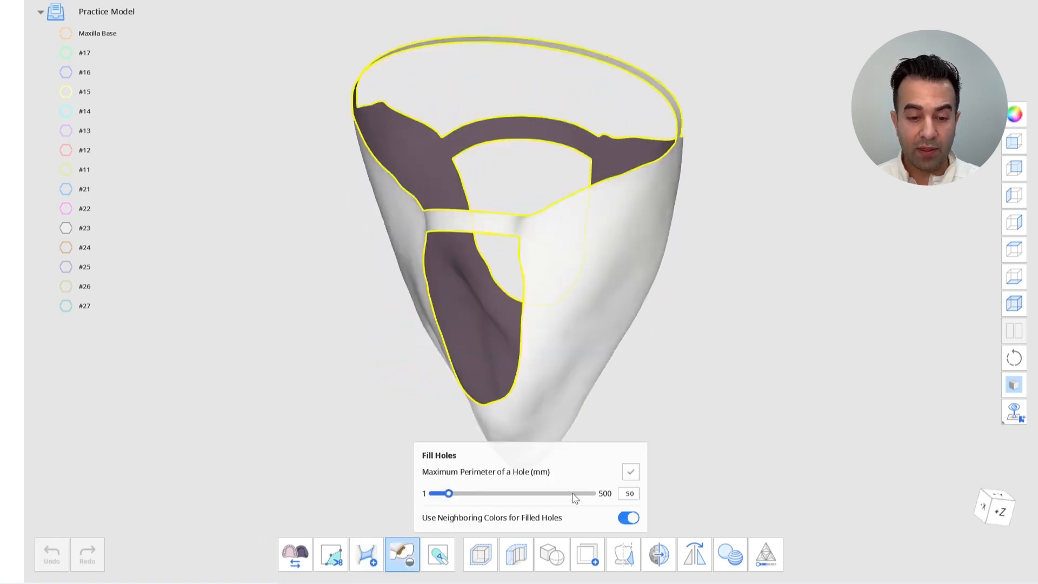
click(631, 473)
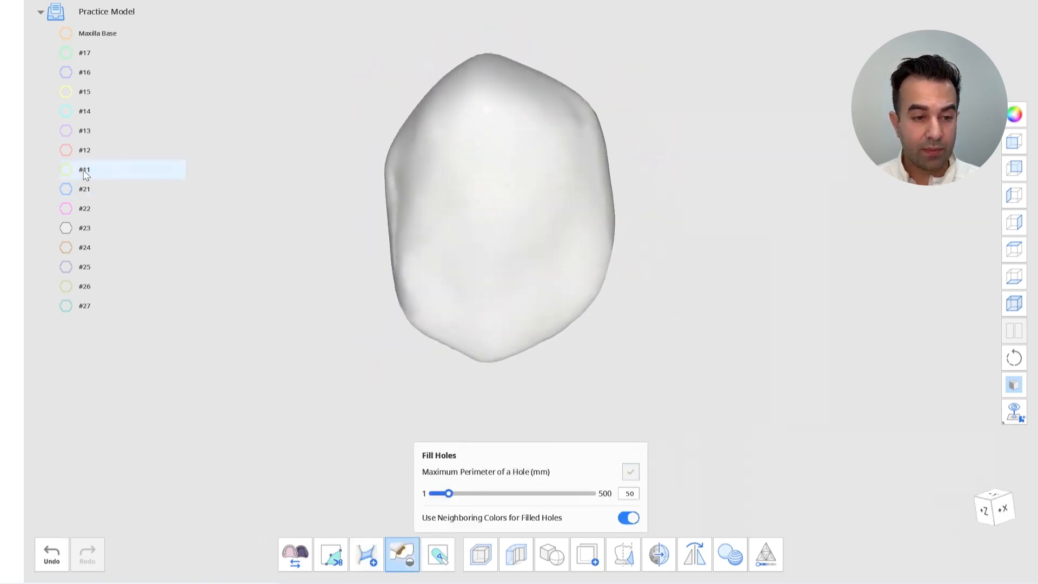
Switch to the #24 tooth, bridge across its open base three times and fill the remaining holes
click(66, 249)
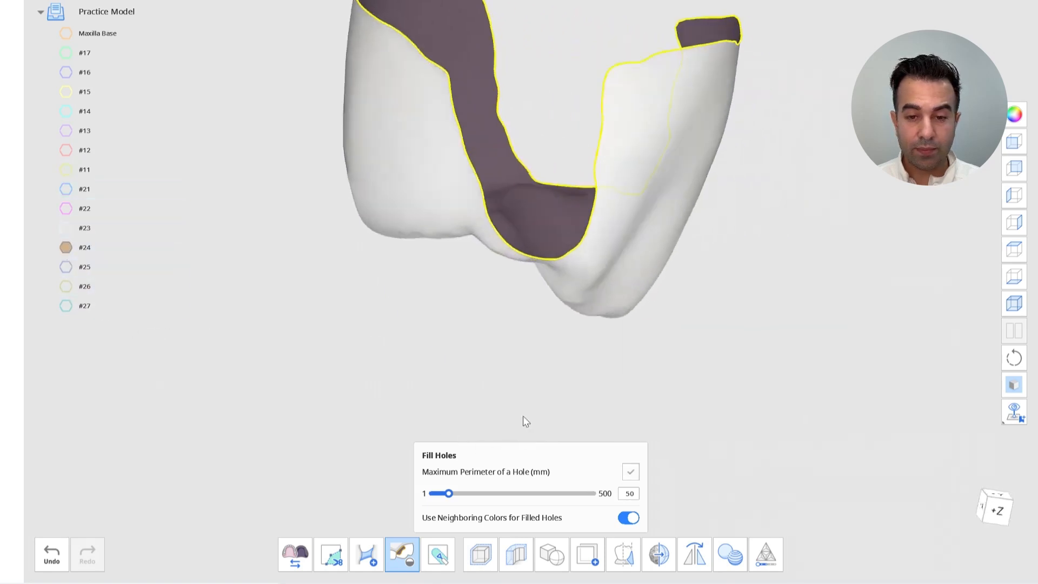
click(368, 557)
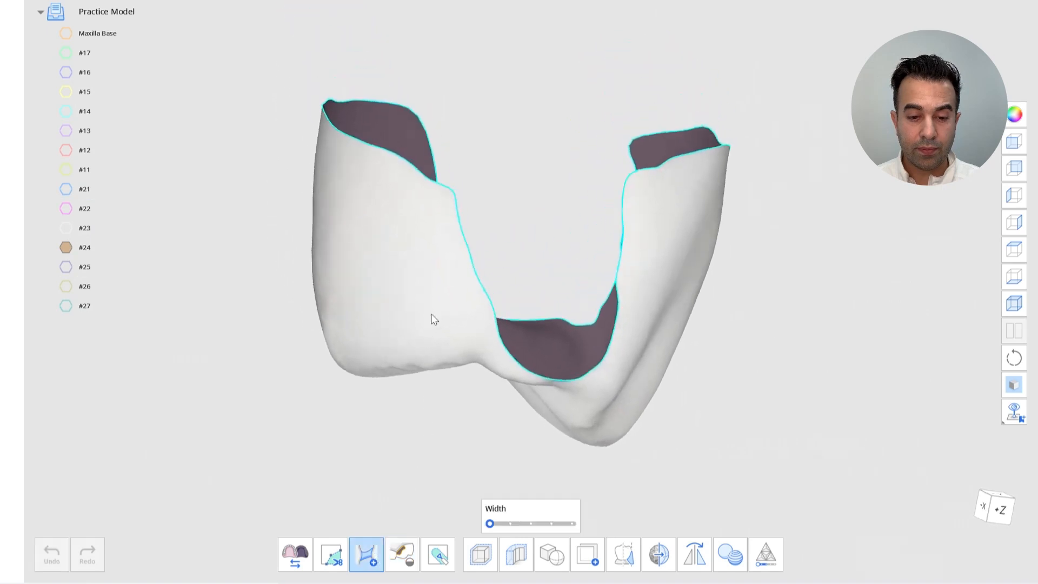
click(593, 195)
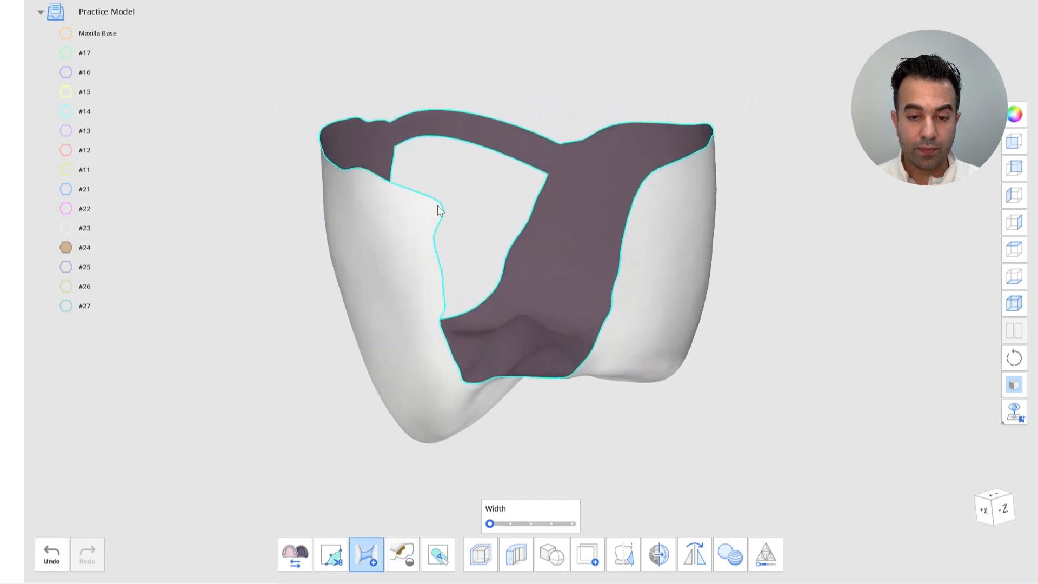
click(443, 214)
click(643, 192)
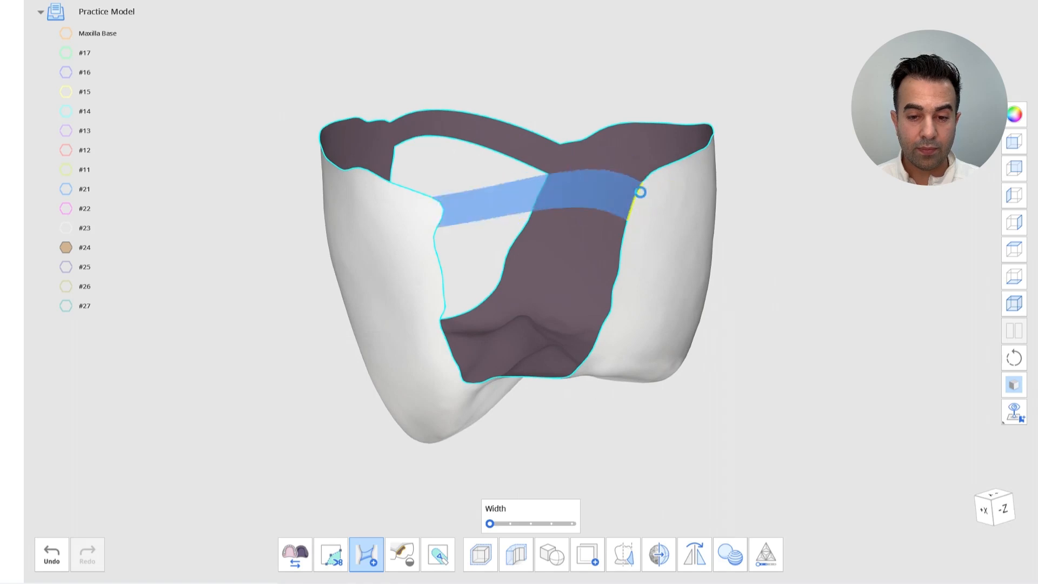
click(323, 138)
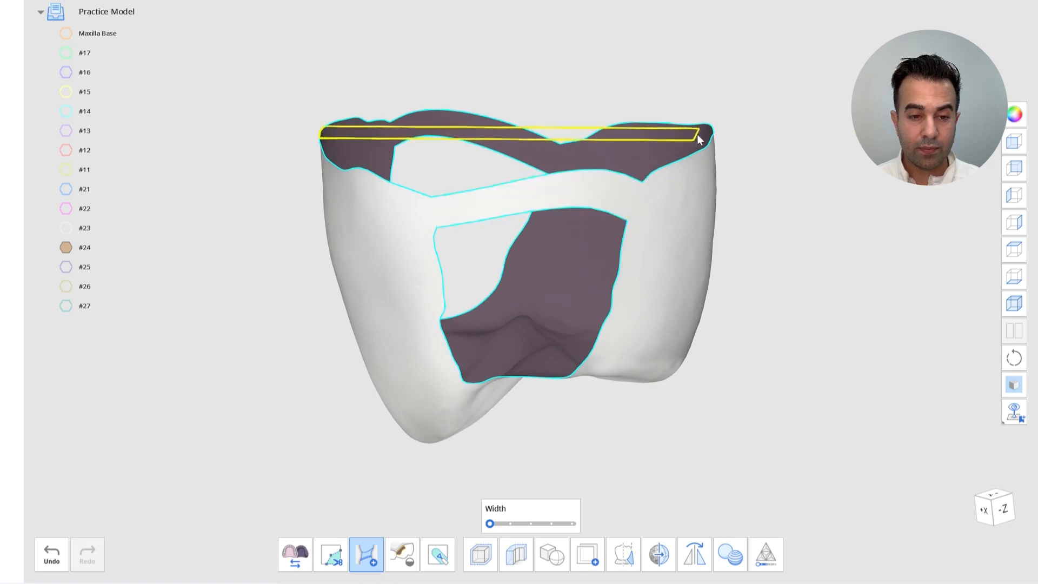
click(711, 133)
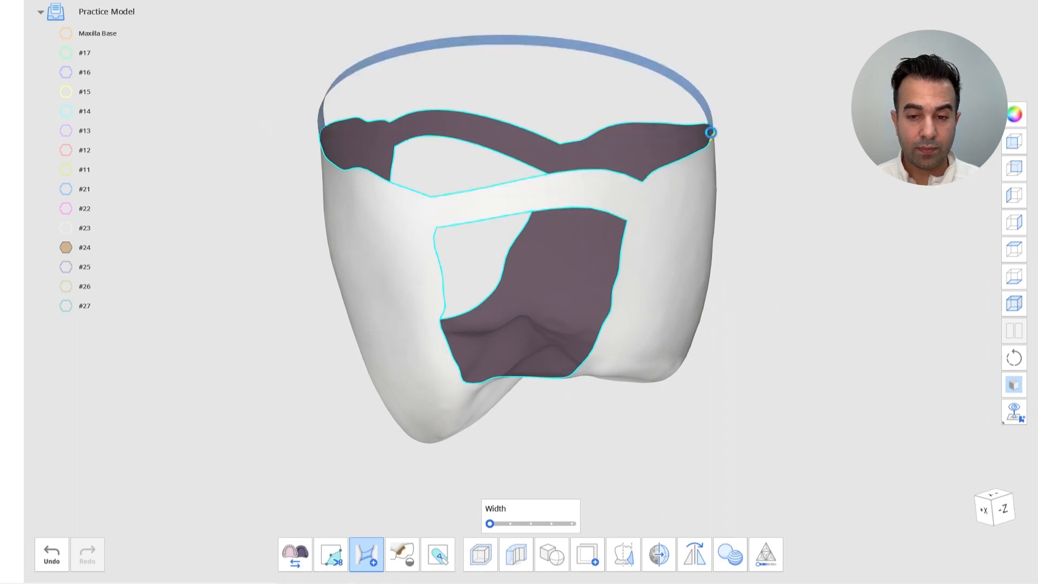
click(402, 555)
click(630, 472)
right_drag(628, 480, 577, 478)
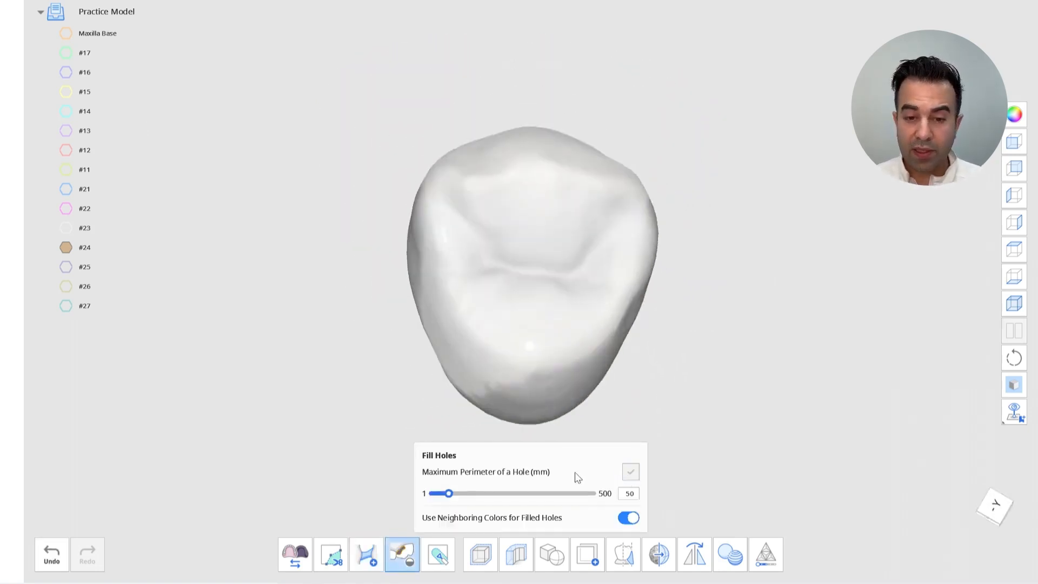
Switch to the #25 tooth, bridge across its open base three times and fill the remaining holes
click(63, 268)
click(65, 249)
right_drag(264, 259, 303, 349)
click(366, 554)
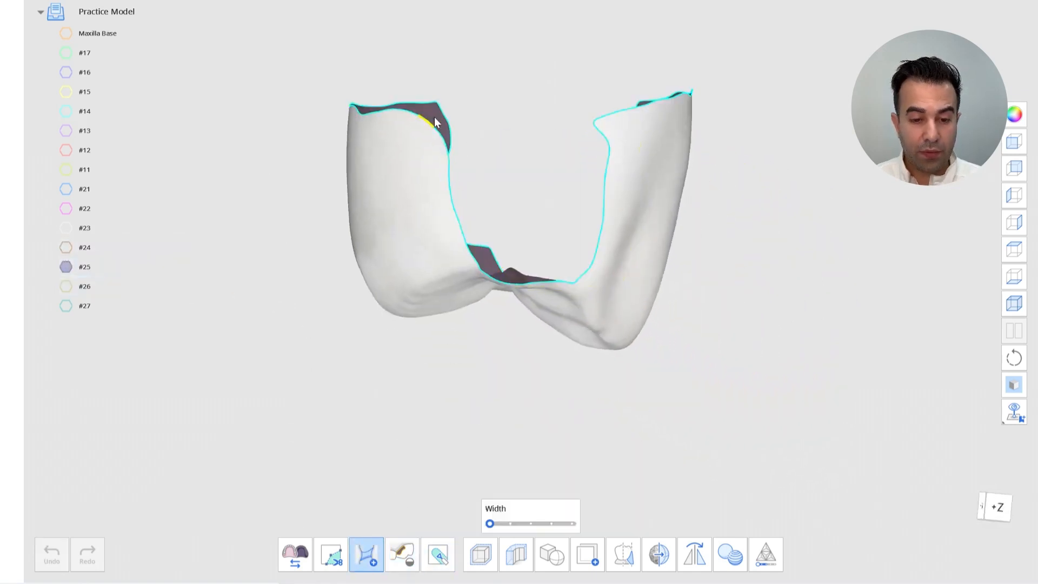
drag(445, 139, 590, 128)
right_drag(486, 162, 670, 183)
drag(386, 140, 591, 146)
drag(335, 86, 685, 107)
right_drag(687, 111, 451, 368)
click(402, 553)
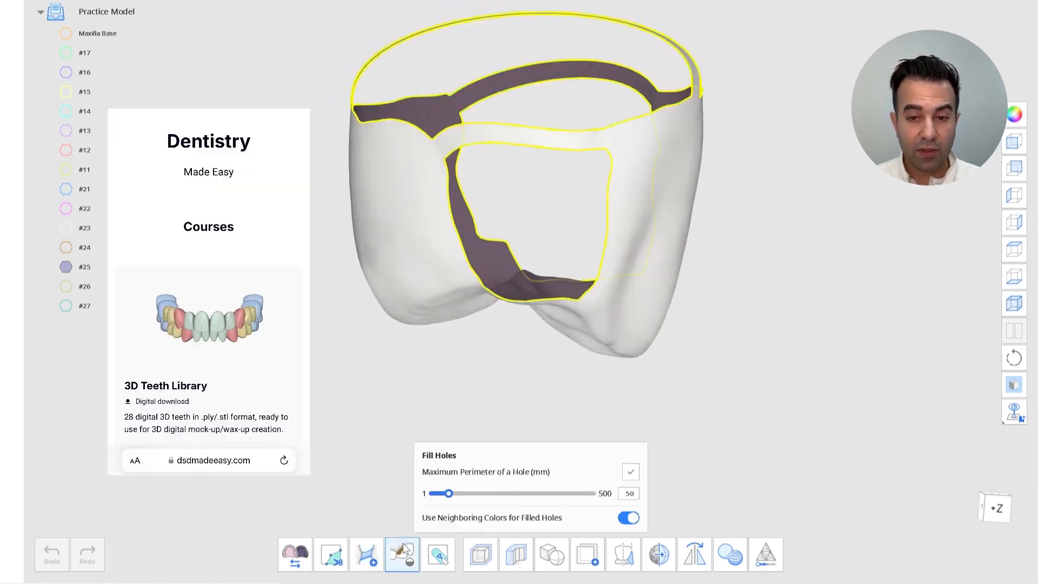
click(631, 471)
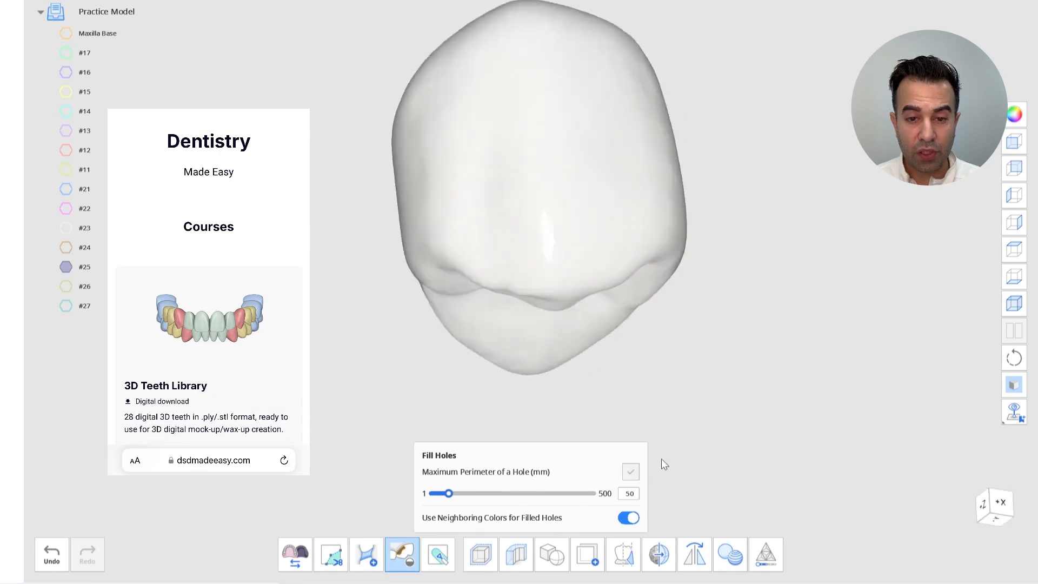
Switch to the #26 tooth, bridge across its open base three times and fill the remaining holes
click(66, 286)
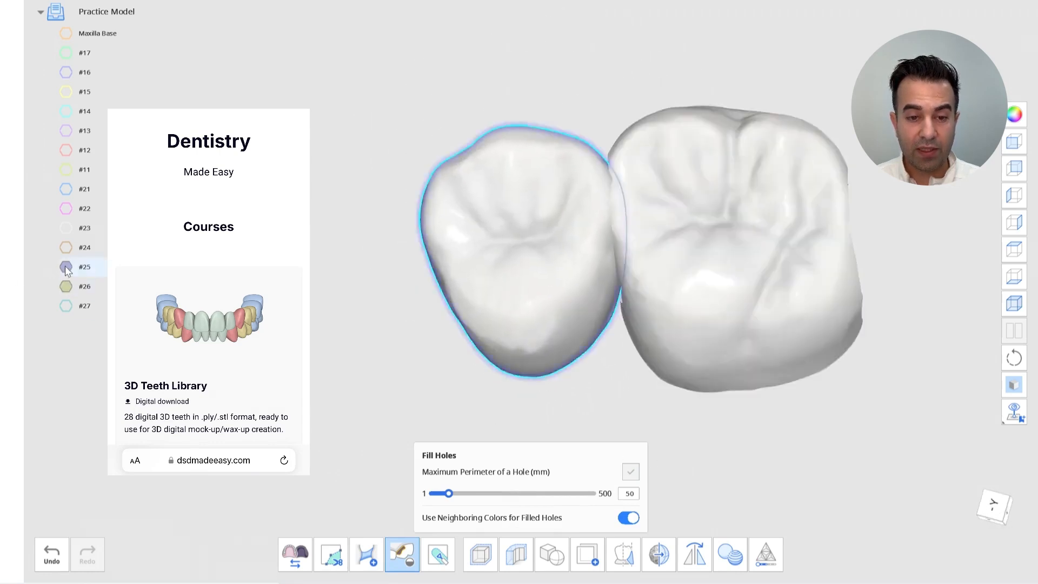
click(66, 267)
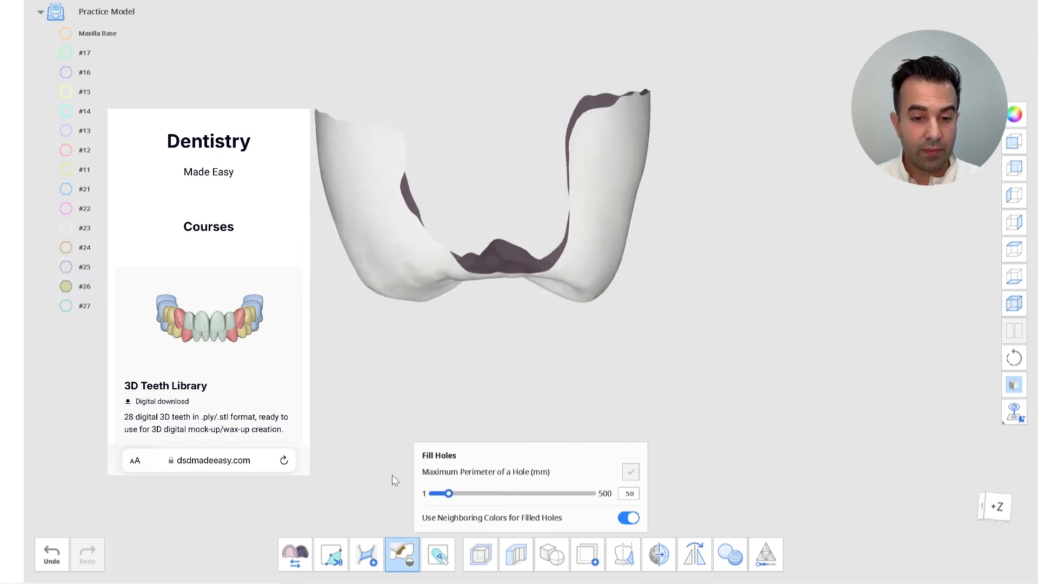
click(366, 552)
drag(409, 135, 586, 135)
right_drag(586, 134, 469, 201)
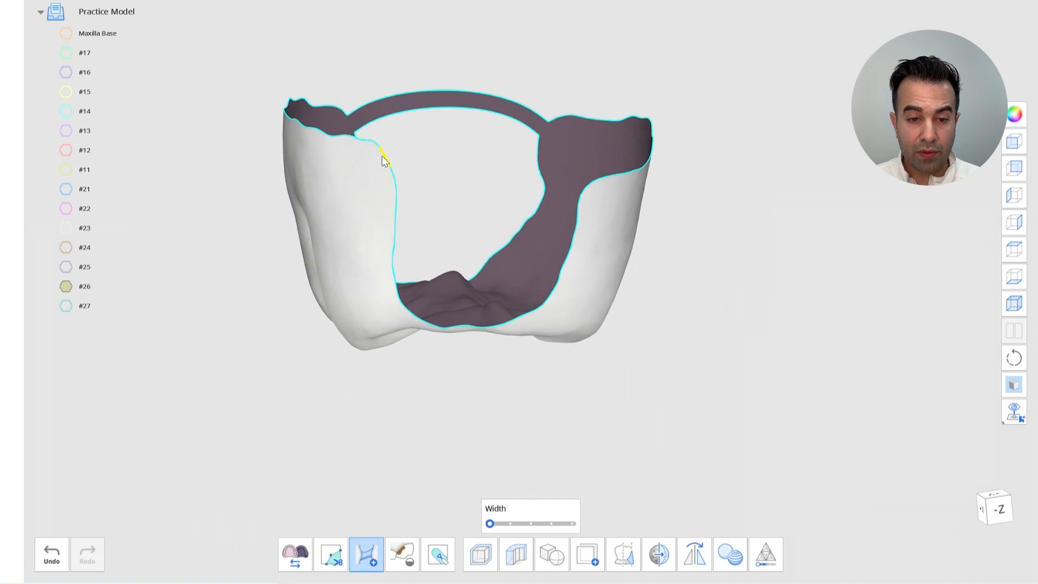
click(591, 199)
right_drag(588, 193, 510, 89)
drag(511, 89, 453, 228)
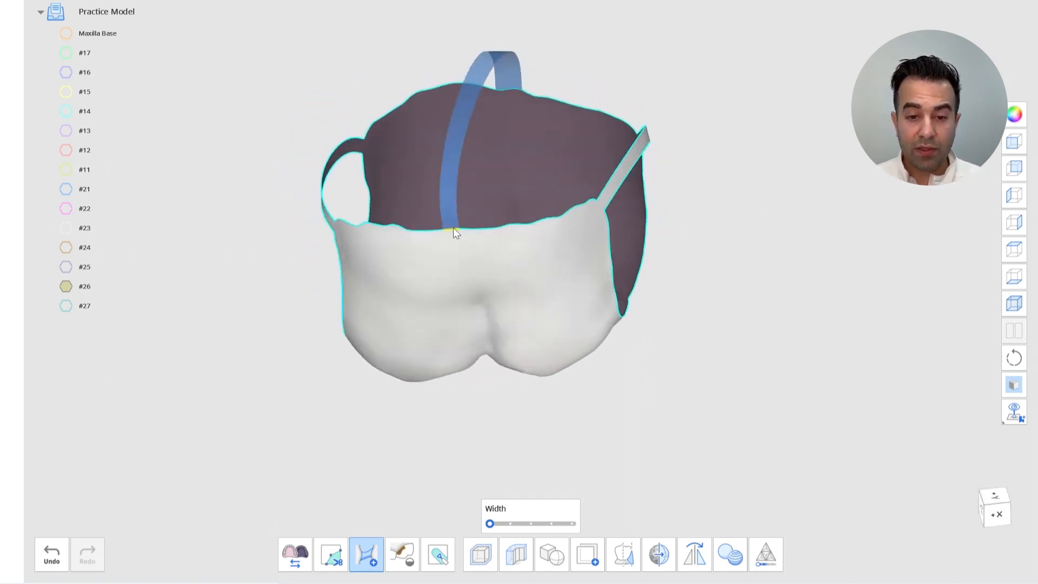
click(396, 551)
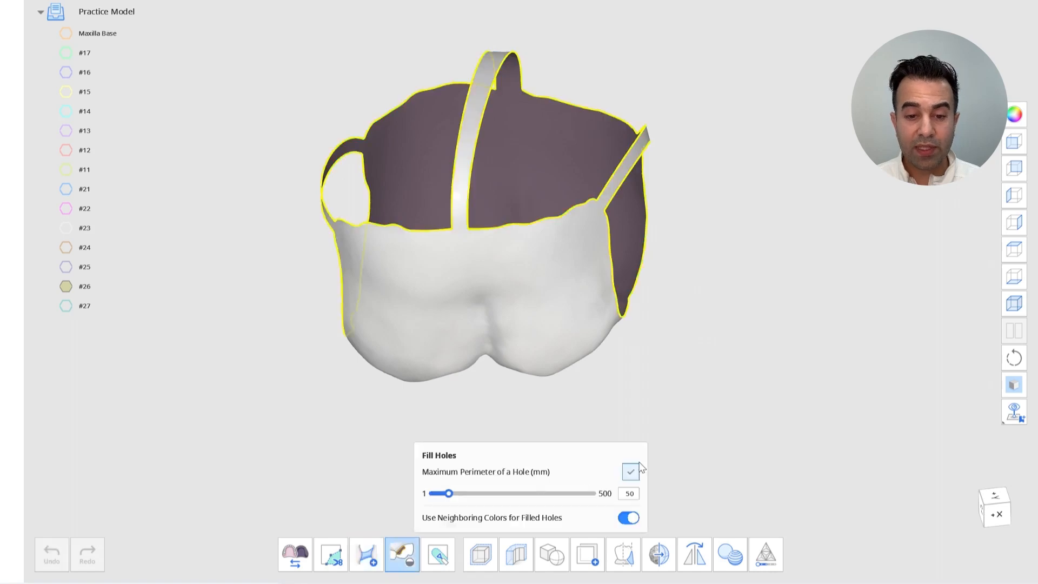
click(630, 472)
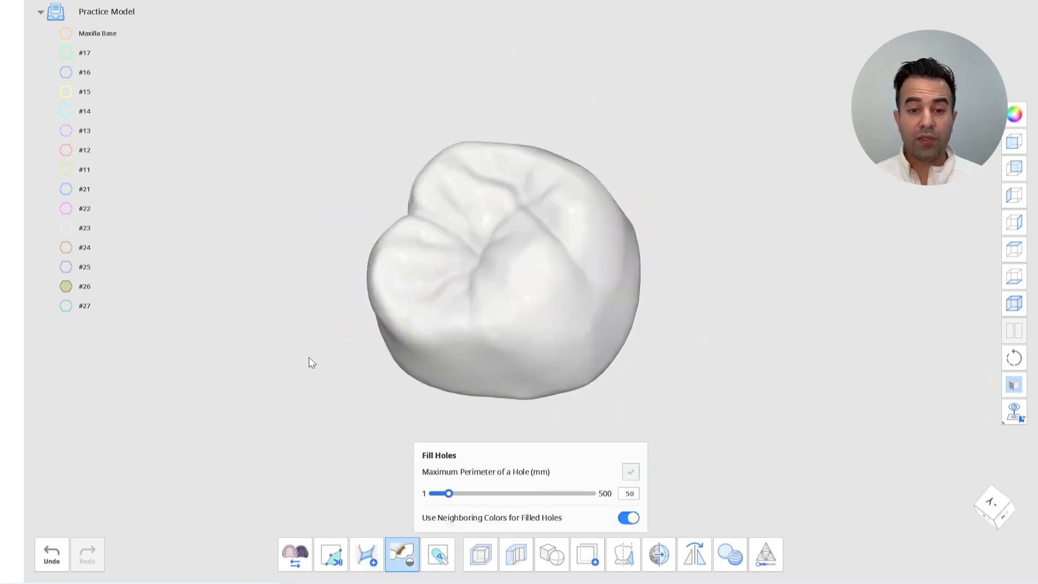
Switch to the #27 tooth, bridge across its open base three times and fill the remaining holes
click(64, 310)
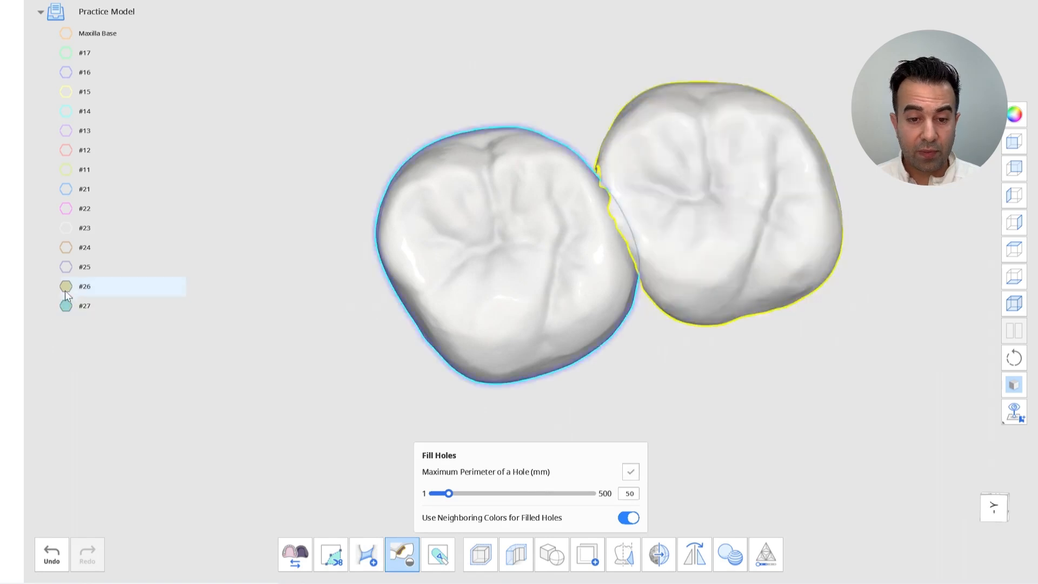
click(64, 290)
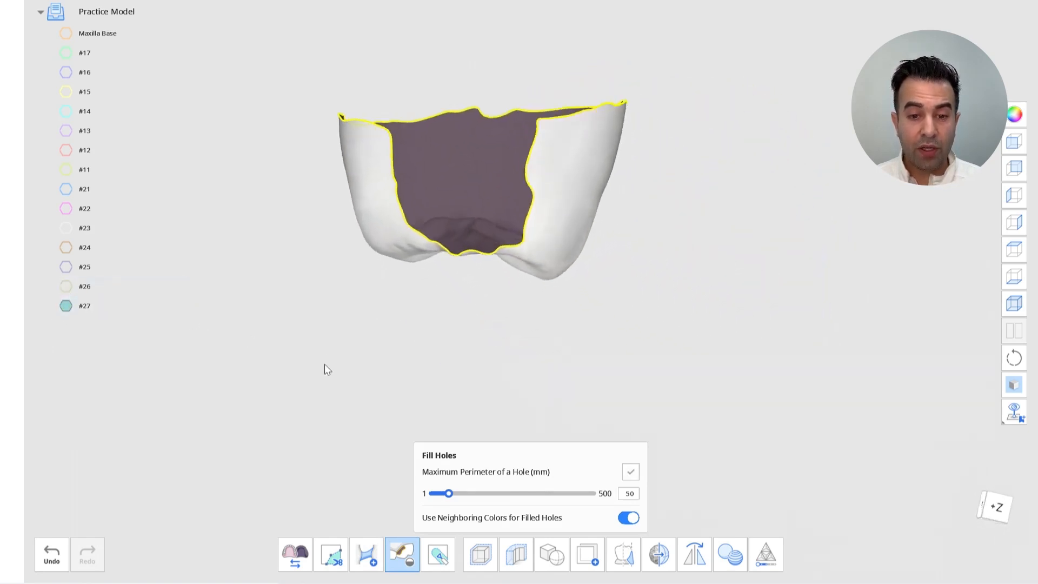
click(370, 555)
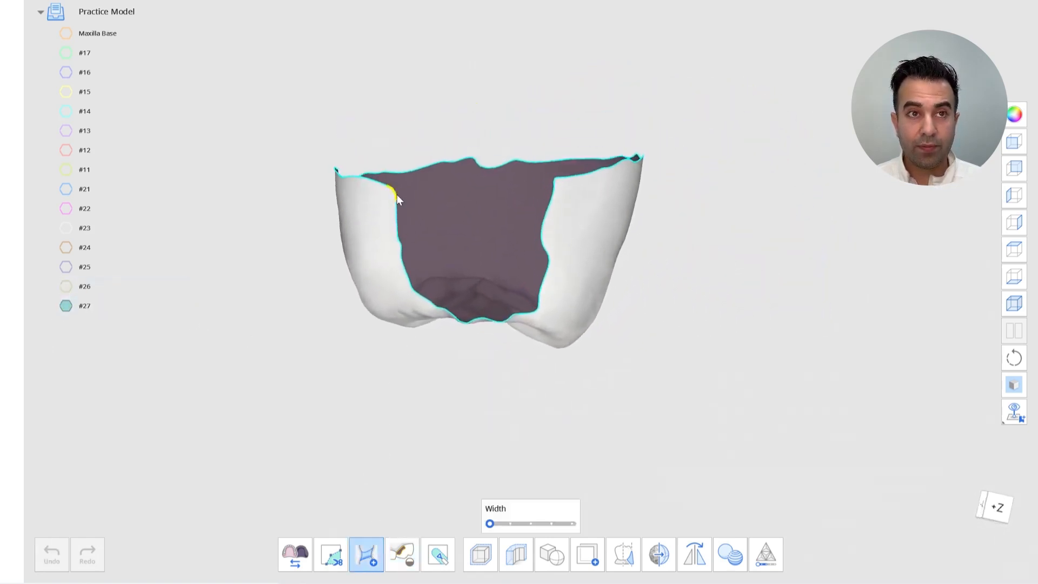
drag(396, 194, 555, 185)
right_drag(536, 250, 484, 136)
drag(482, 48, 467, 307)
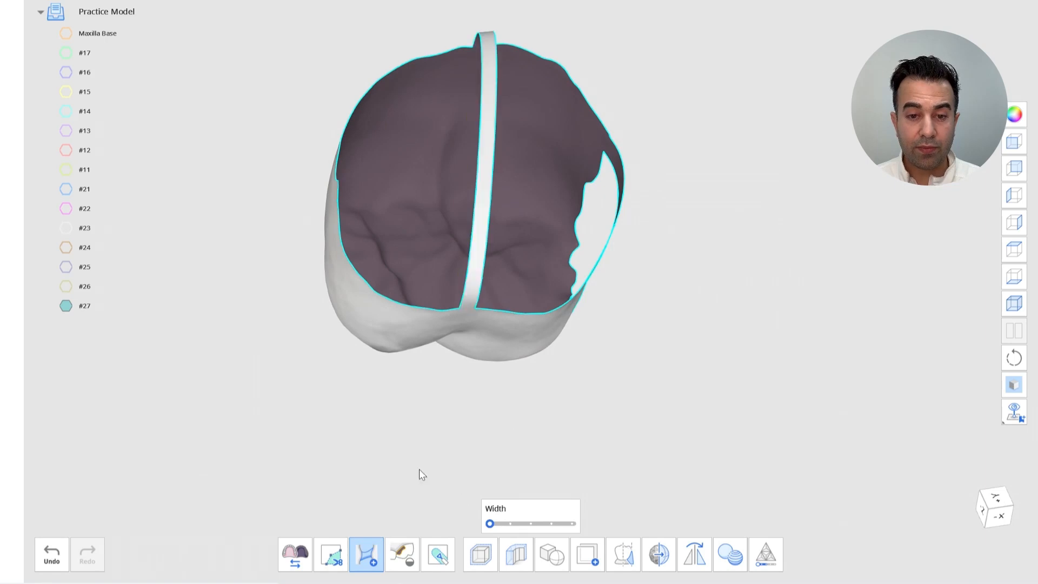
click(403, 554)
click(631, 472)
right_drag(718, 406, 182, 358)
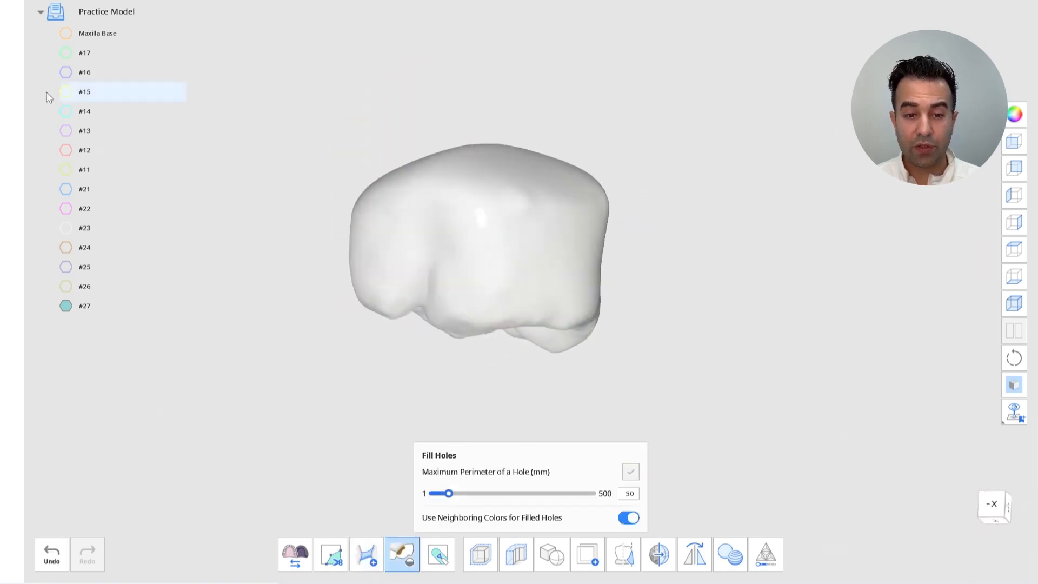
Show all the tooth parts together and close the Fill Holes tool
drag(65, 56, 66, 293)
scroll(225, 326, down, 6)
right_drag(226, 326, 246, 366)
scroll(245, 366, up, 3)
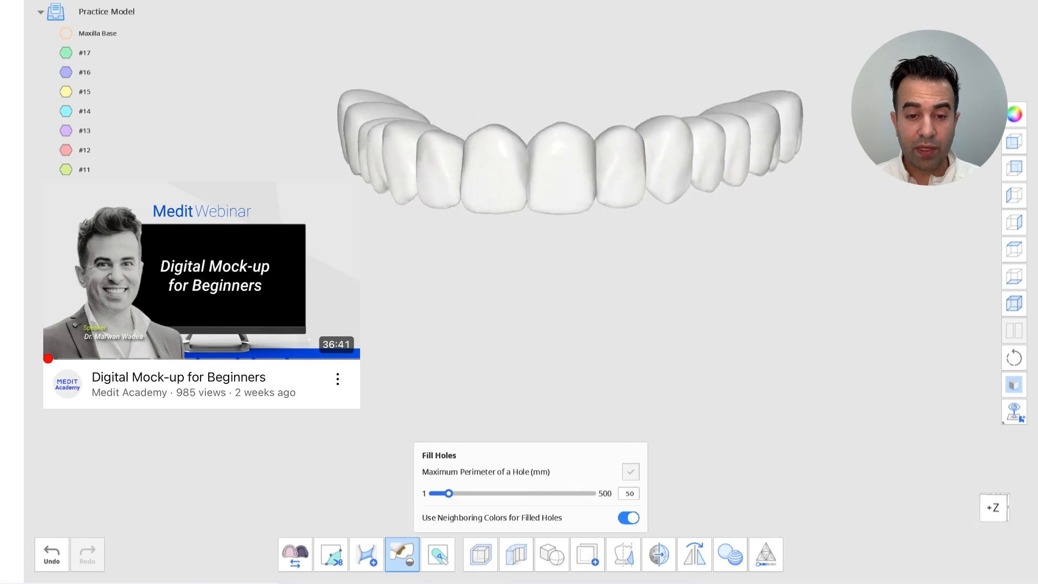
click(410, 565)
scroll(346, 346, up, 2)
right_drag(302, 346, 333, 341)
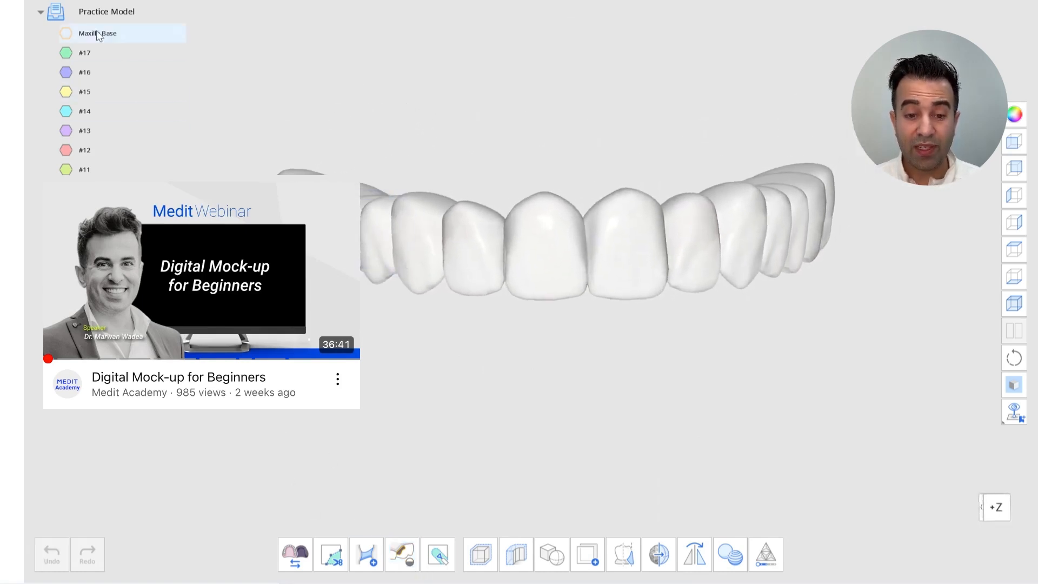
Show the Maxilla Base and compare it with the teeth-only arch side by side in a split view
click(67, 34)
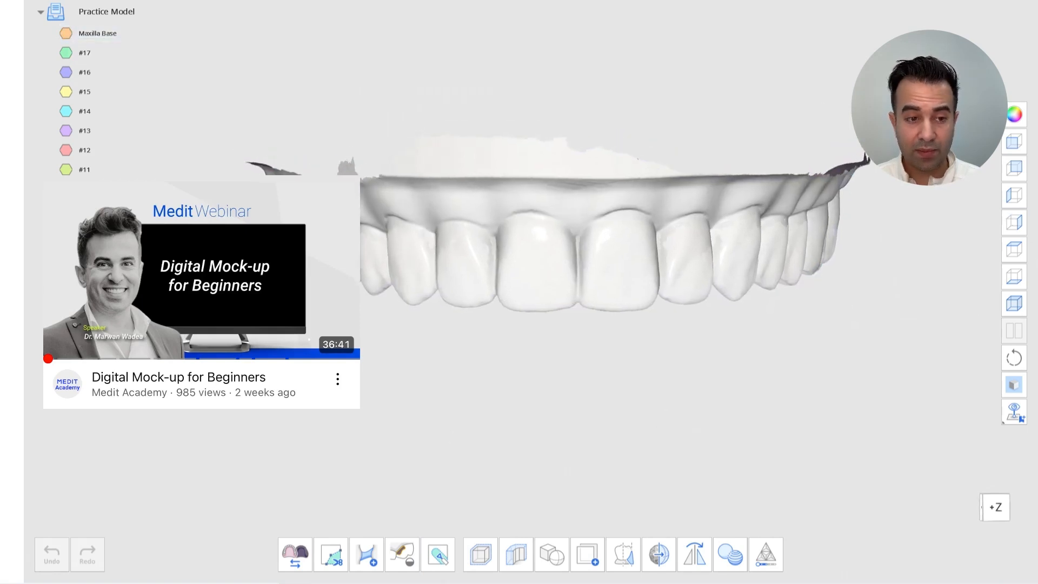
click(733, 2)
click(1015, 330)
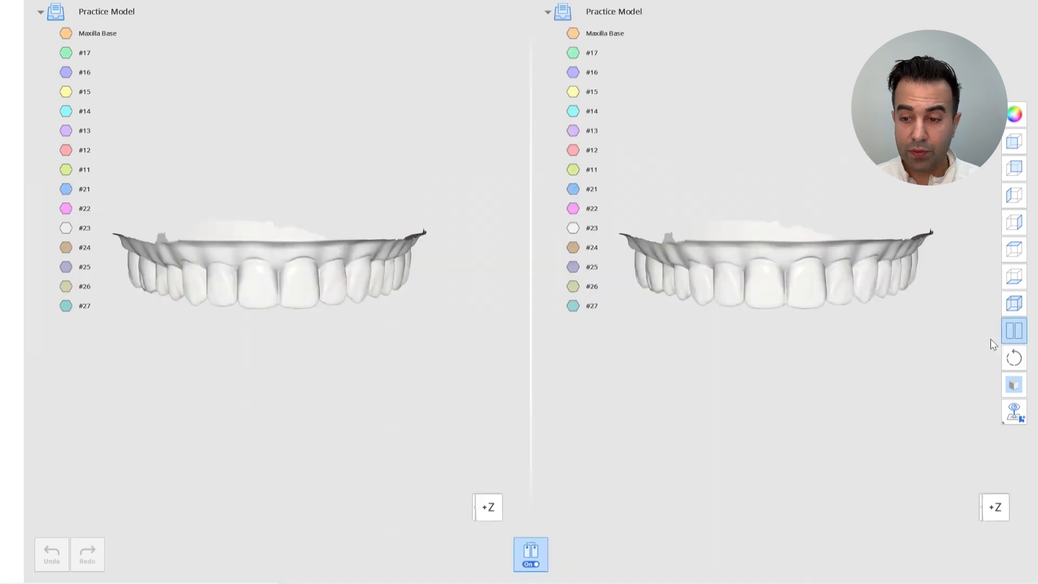
click(573, 34)
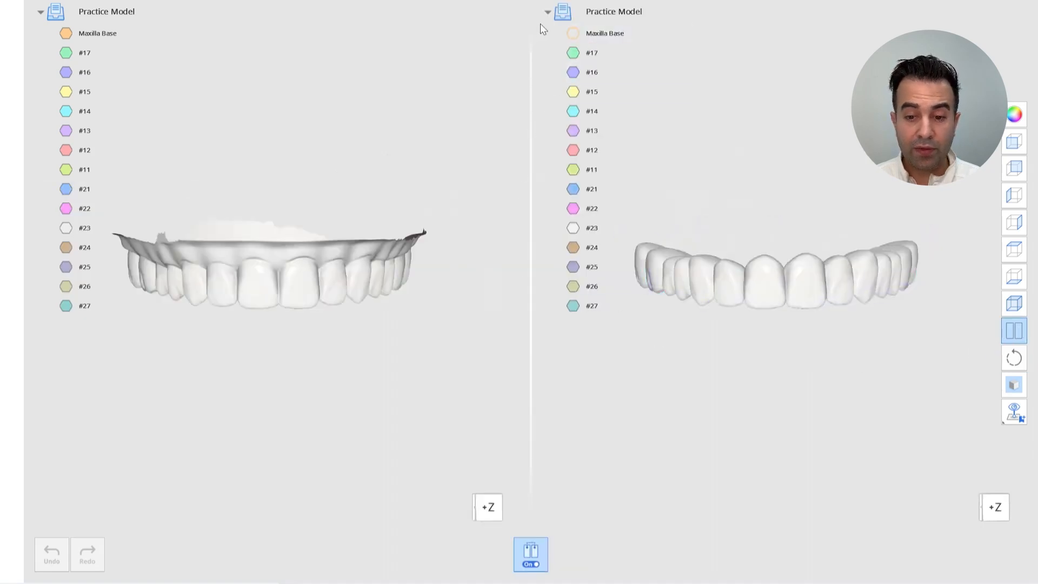
click(548, 11)
click(41, 11)
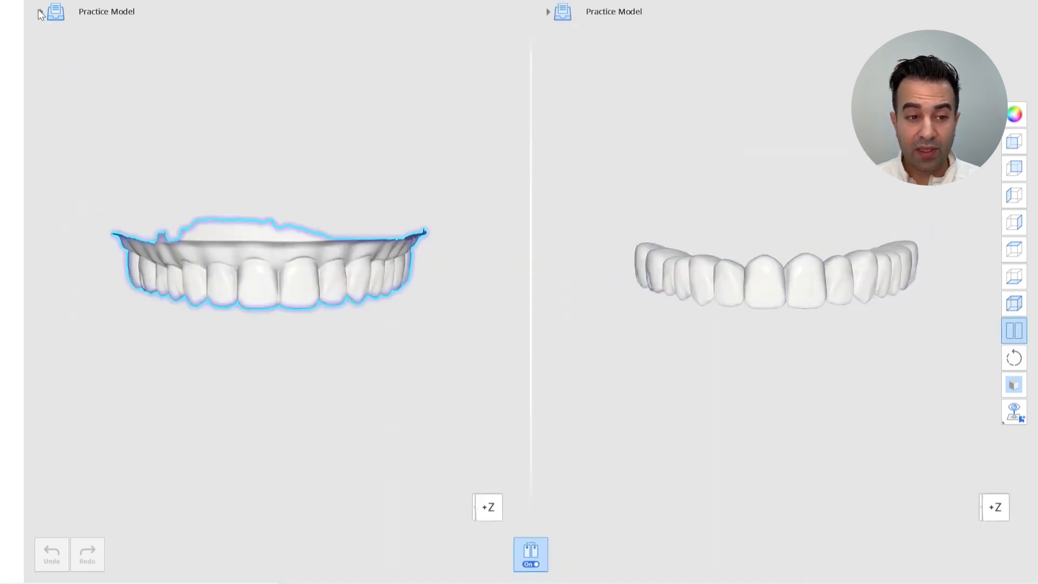
right_drag(424, 543, 425, 357)
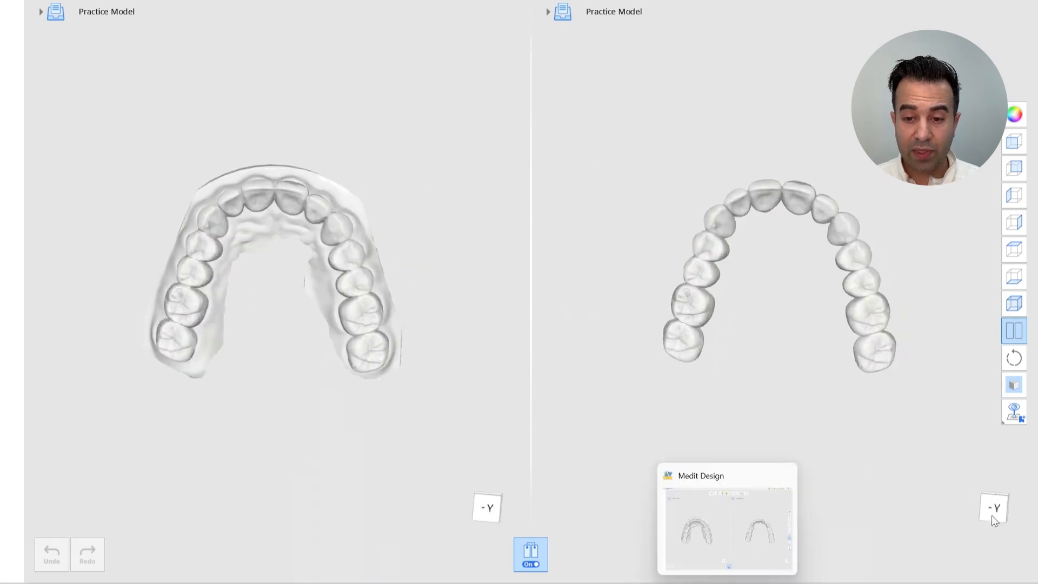
scroll(849, 479, up, 4)
right_drag(849, 479, 849, 480)
scroll(848, 479, up, 1)
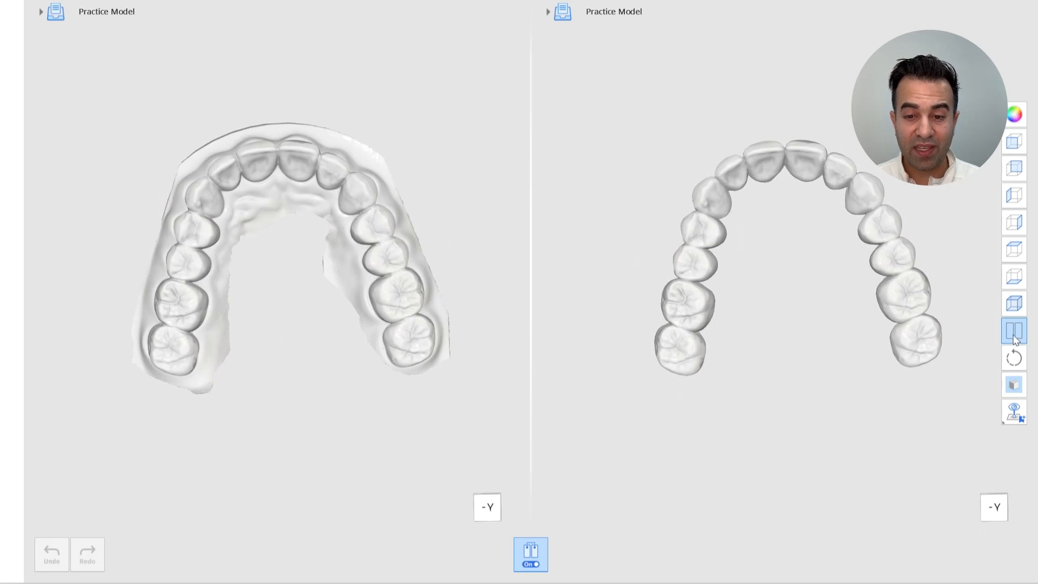
click(1015, 331)
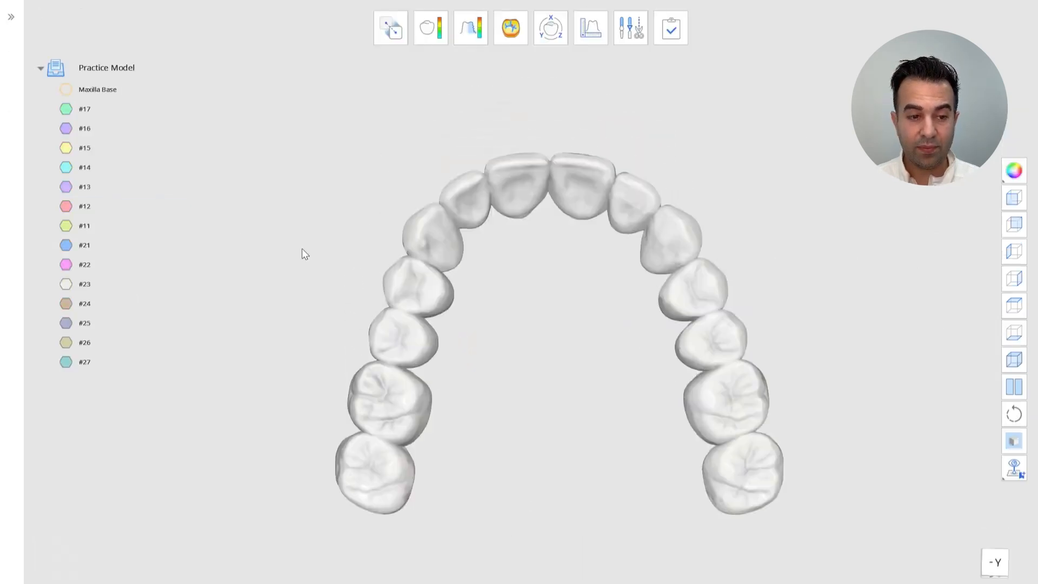
Exit the program after saving, naming the project file Teeth Library
click(668, 31)
click(568, 225)
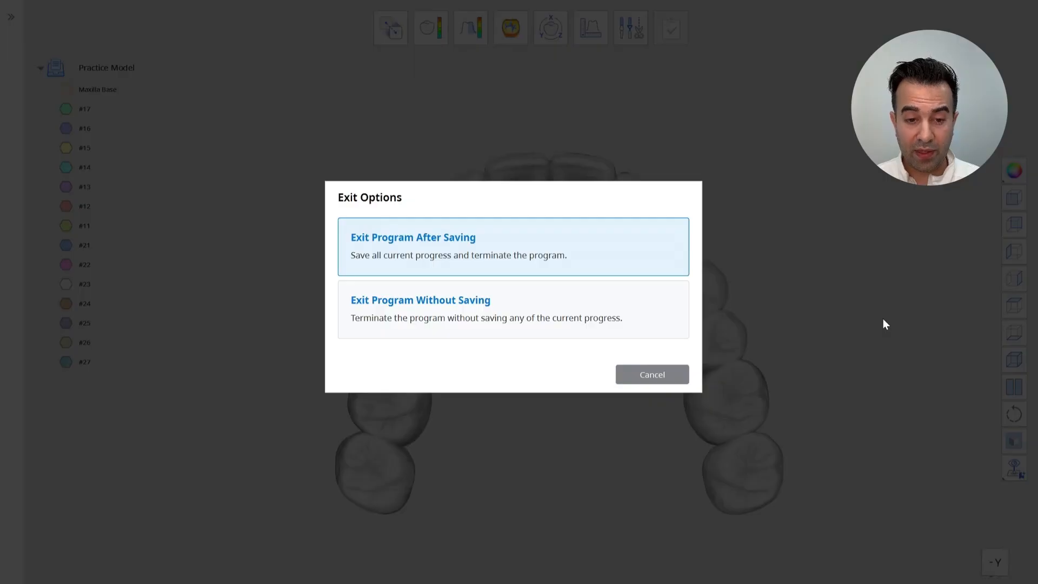
click(515, 252)
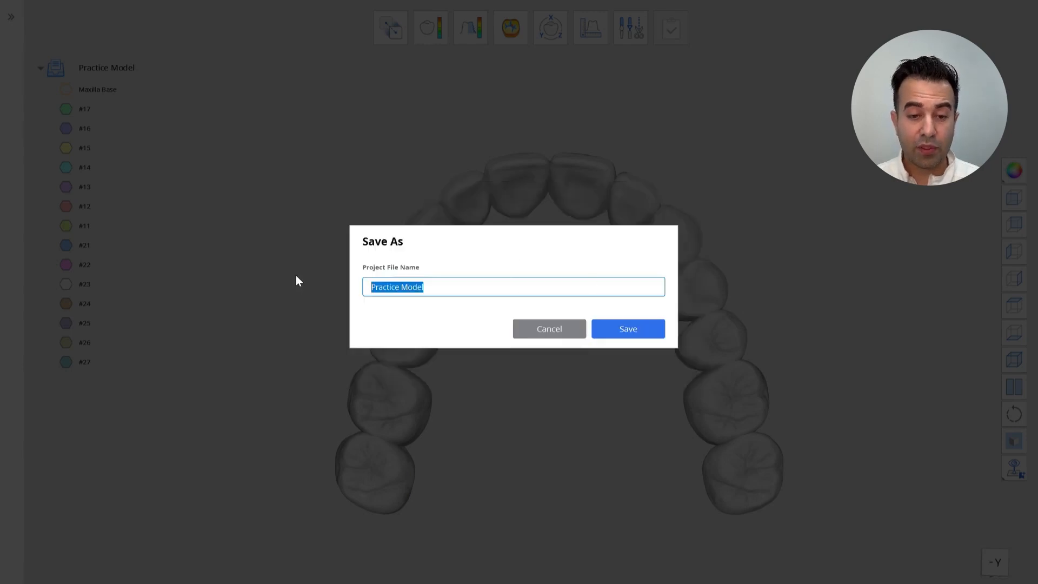
text(Teeth Lib)
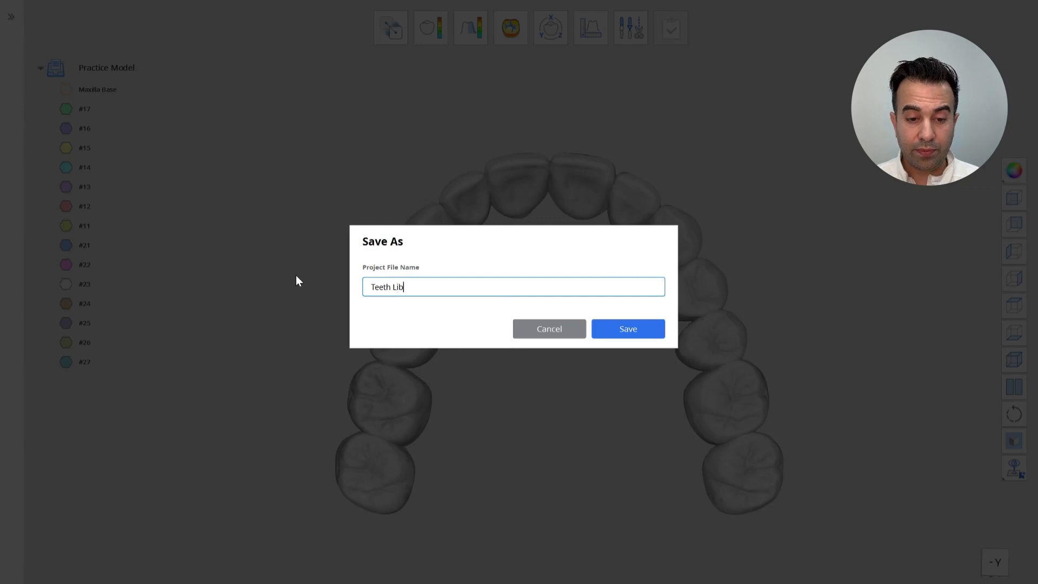
text(rary)
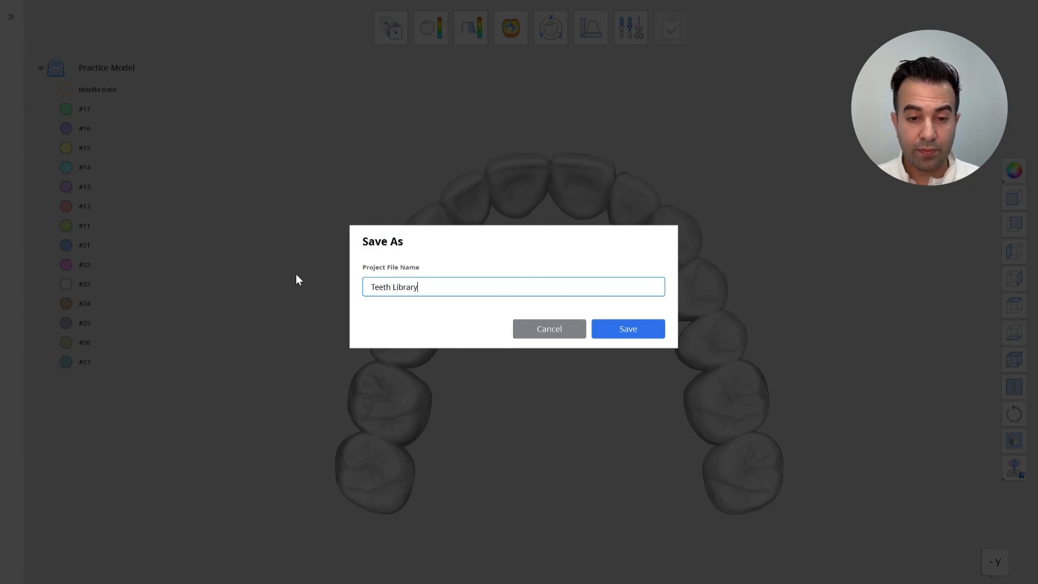
click(638, 330)
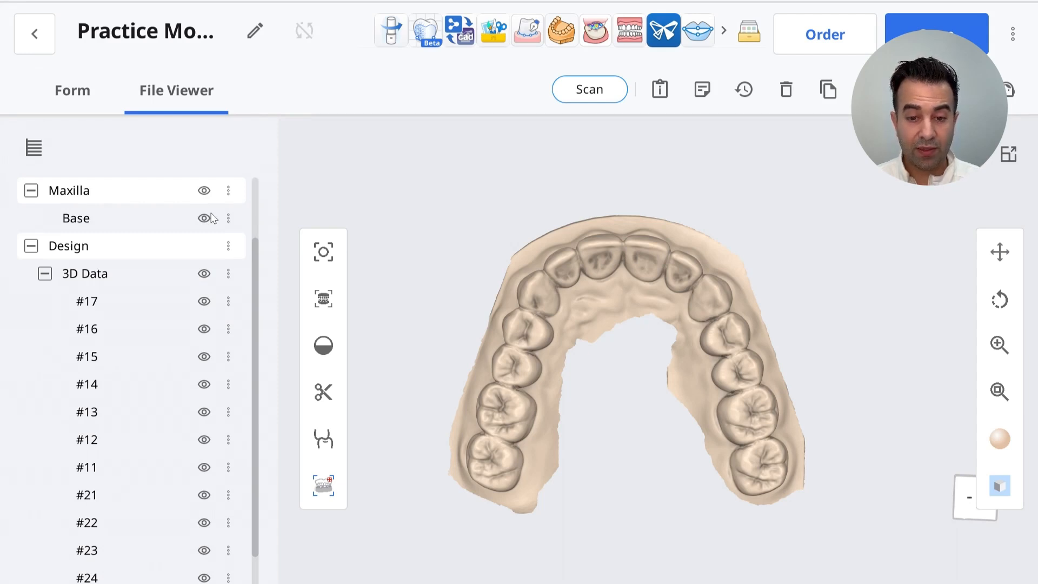
Hide the Maxilla scan in the file viewer so only the tooth parts are displayed
drag(254, 248, 256, 208)
click(204, 244)
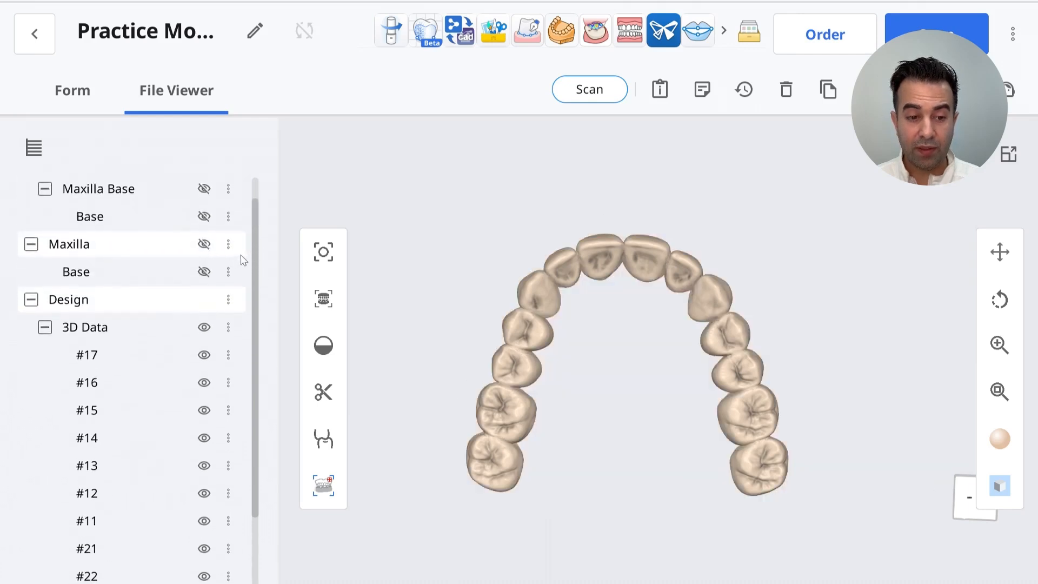
drag(256, 240, 244, 359)
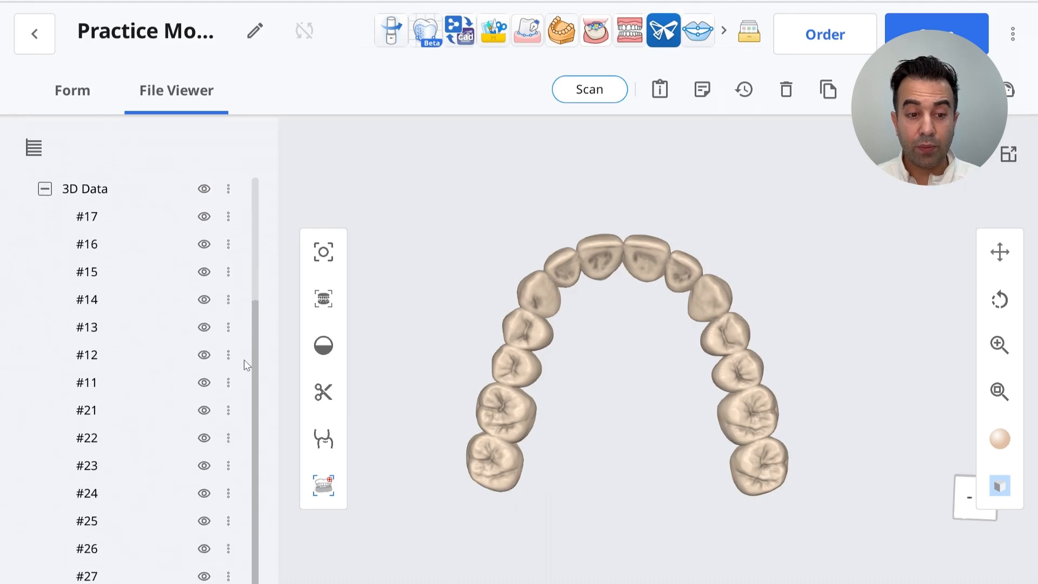
right_drag(684, 403, 791, 426)
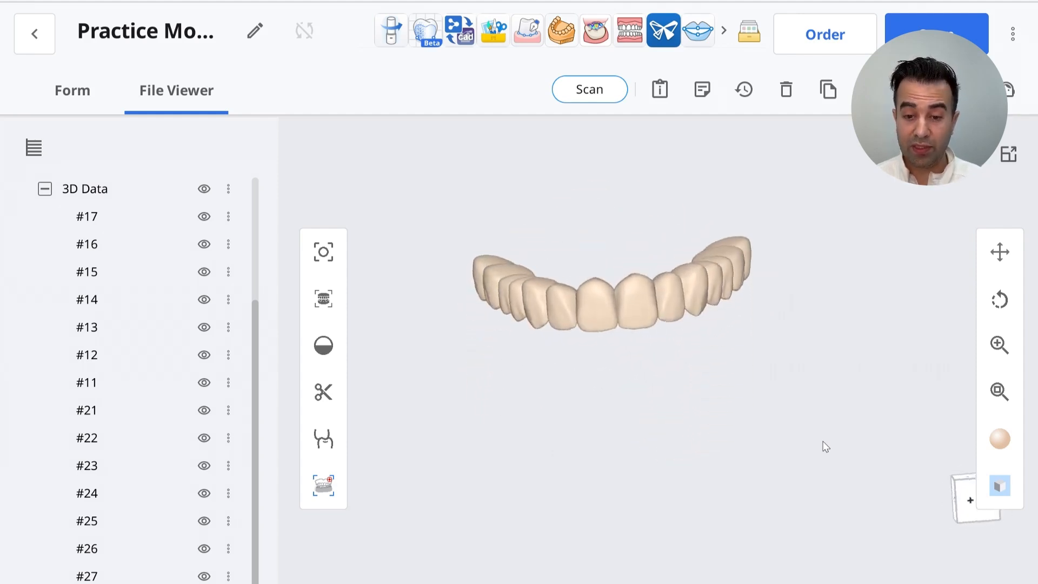
Return to the case box and open Smile Design's Case - Clone in the Design app
click(228, 216)
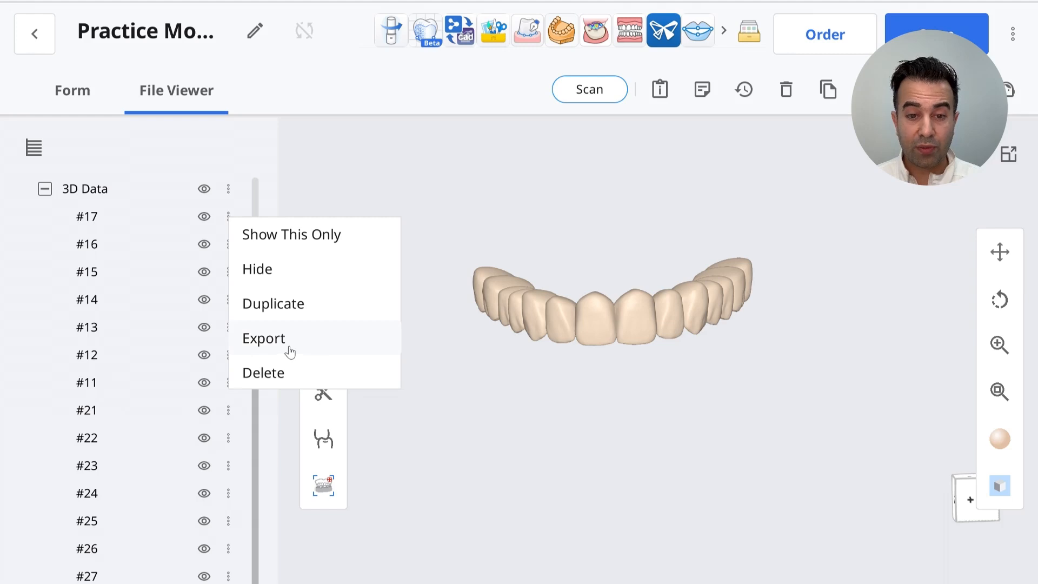
right_drag(559, 446, 604, 445)
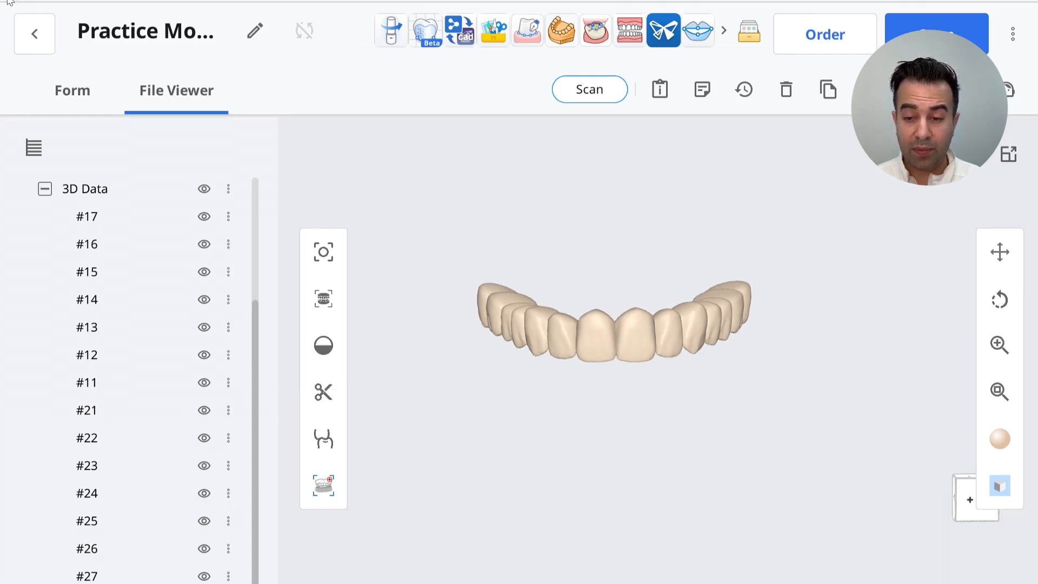
click(33, 34)
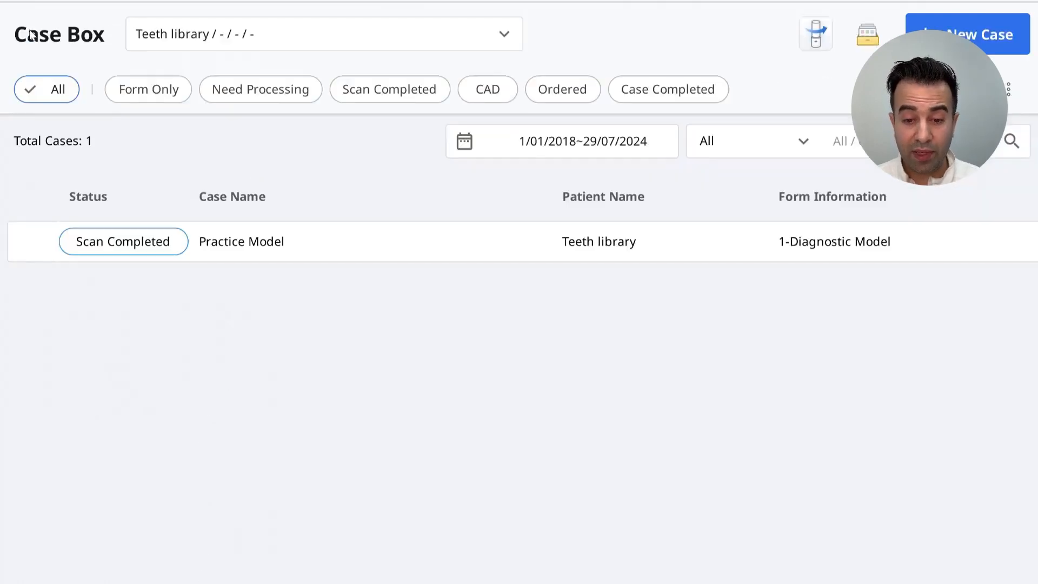
click(331, 33)
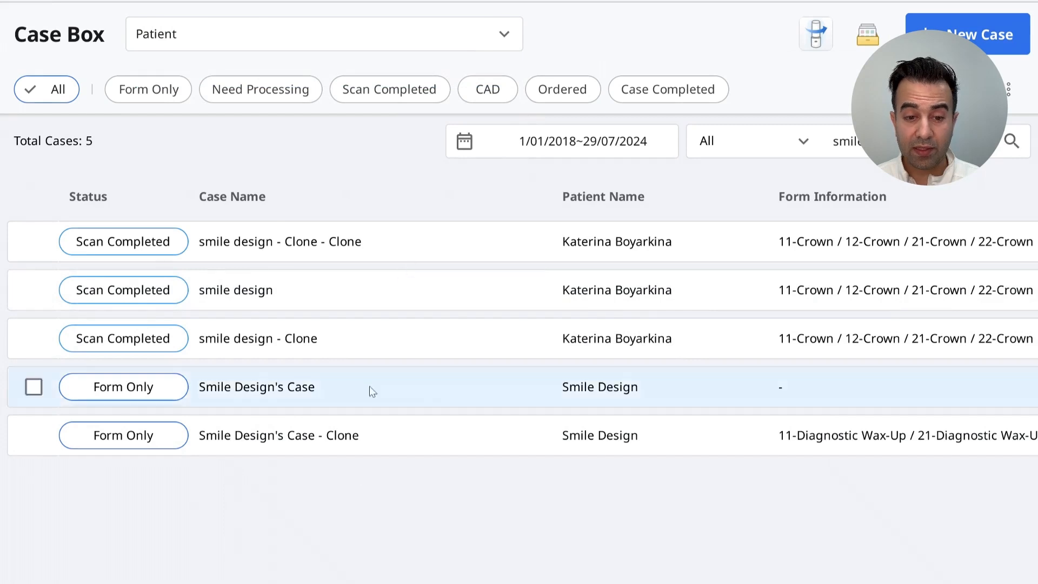
click(357, 441)
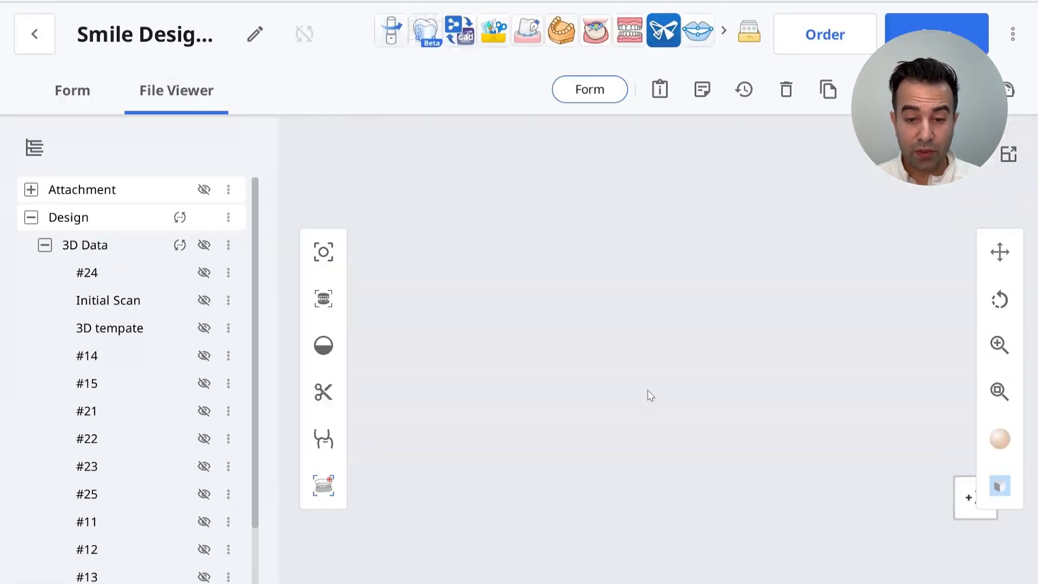
click(495, 32)
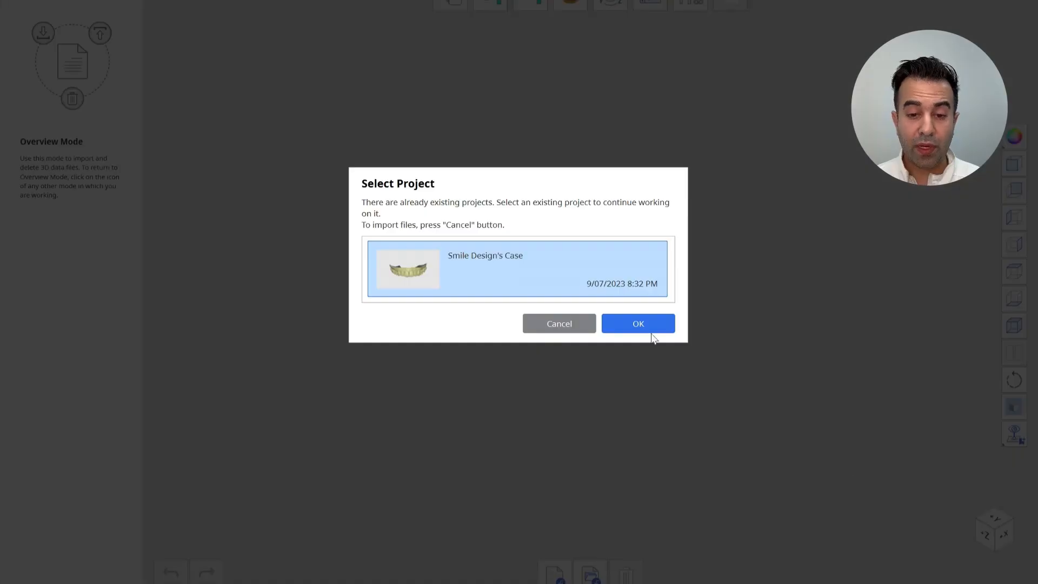
click(652, 333)
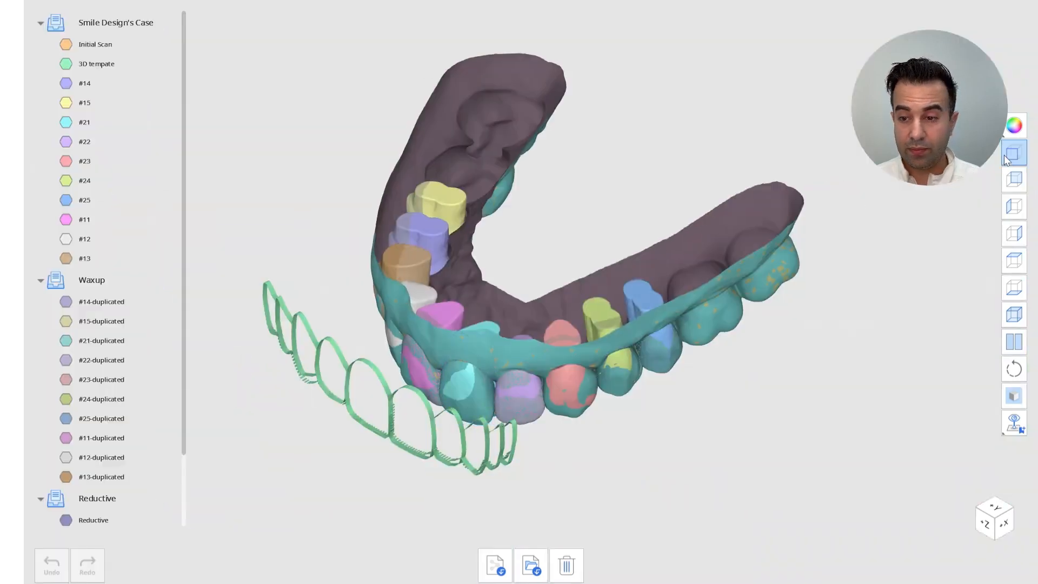
Hide the waxup groups, individual tooth parts and 3D template to view the initial scan from the front
click(1014, 152)
click(57, 286)
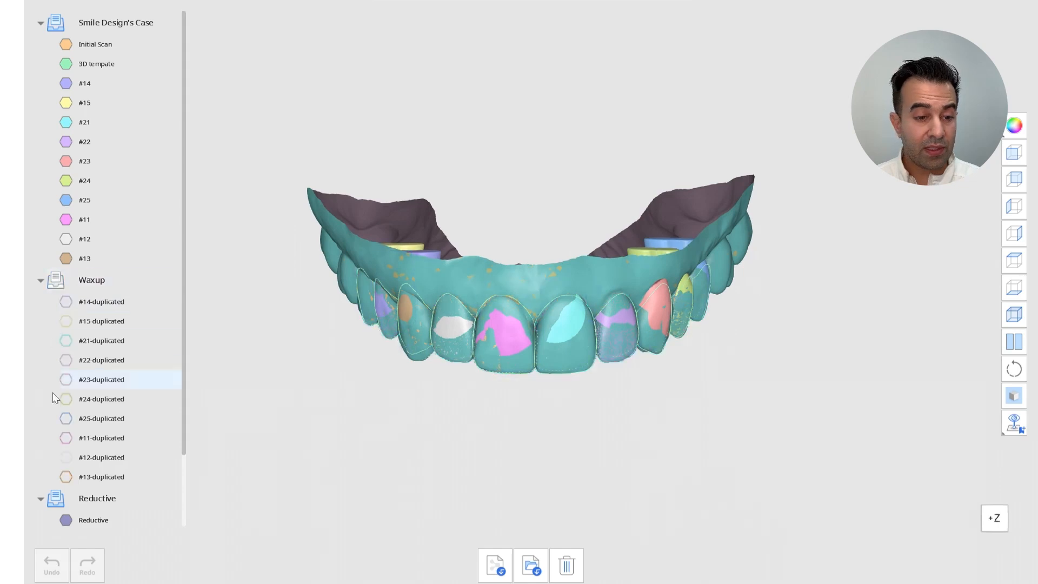
click(54, 503)
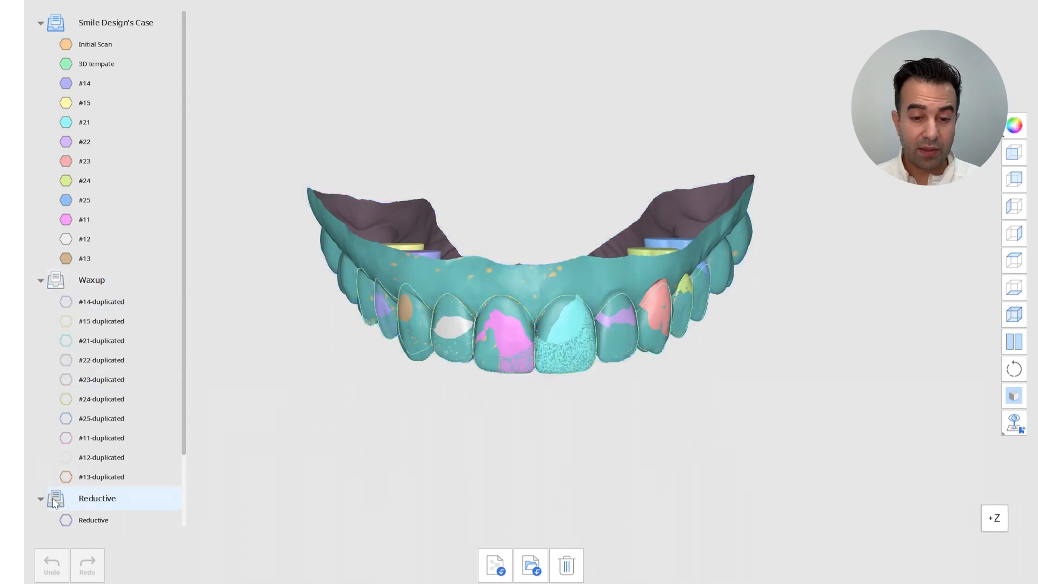
click(38, 279)
click(56, 367)
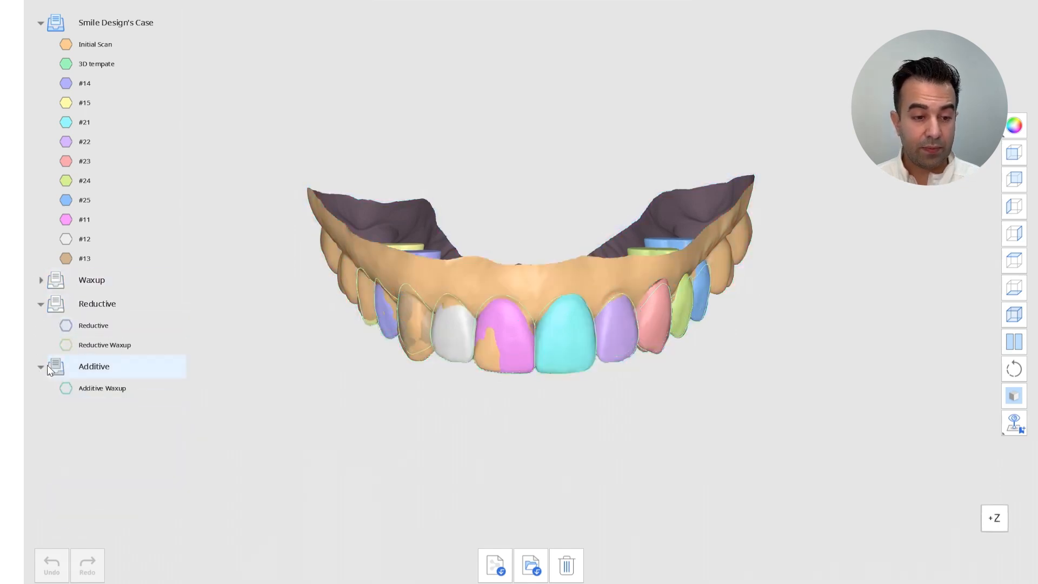
click(42, 367)
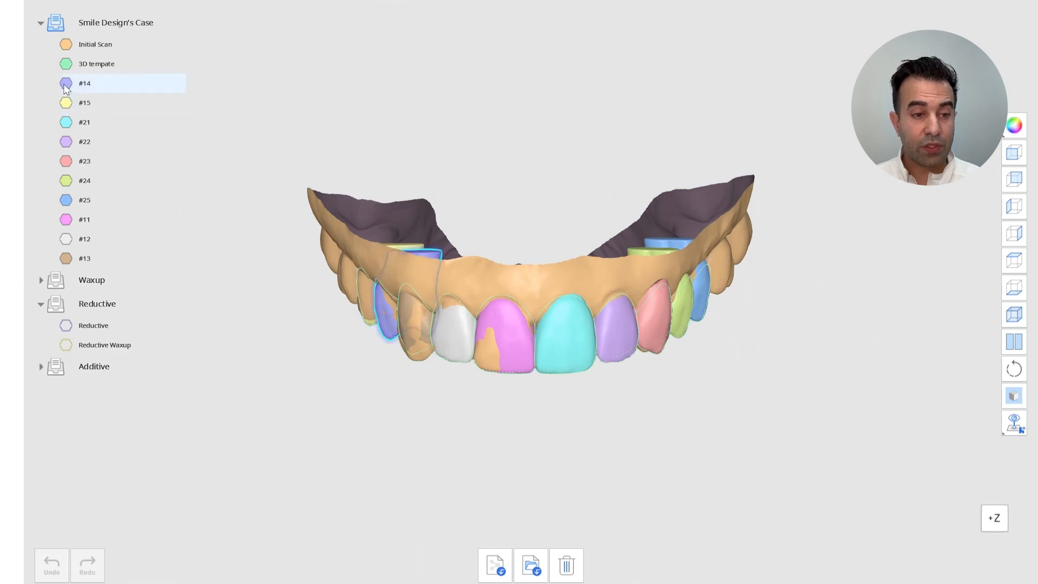
drag(64, 82, 66, 258)
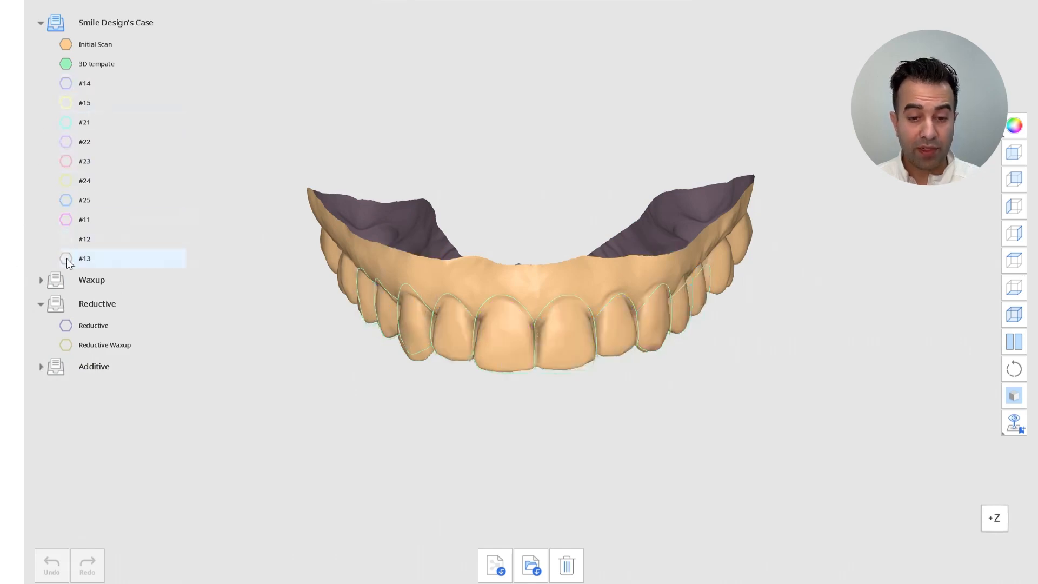
click(66, 63)
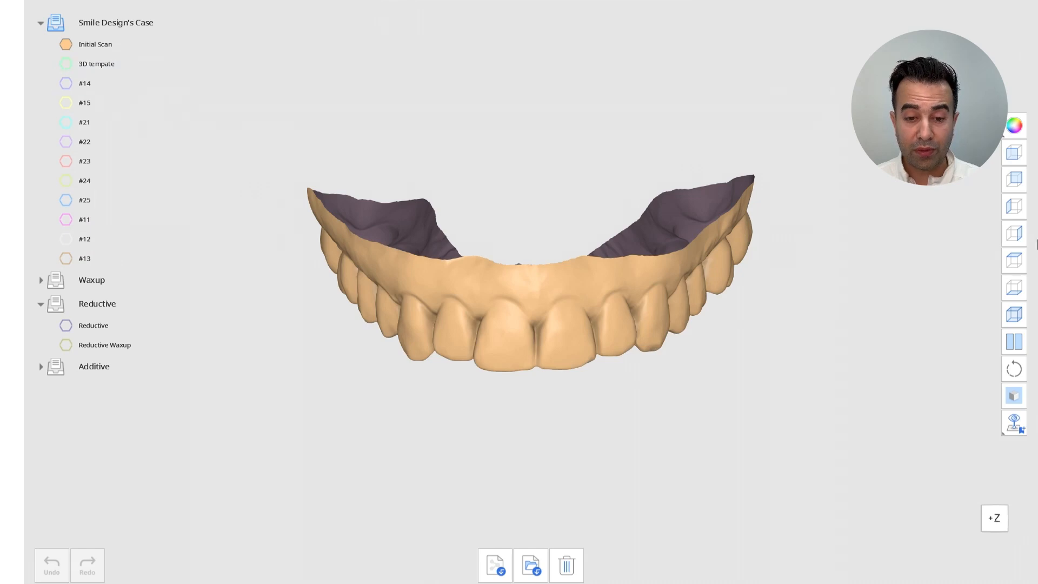
Import the #11–#27 teeth from the Teeth library's Practice Model case into the open smile design case
click(1014, 153)
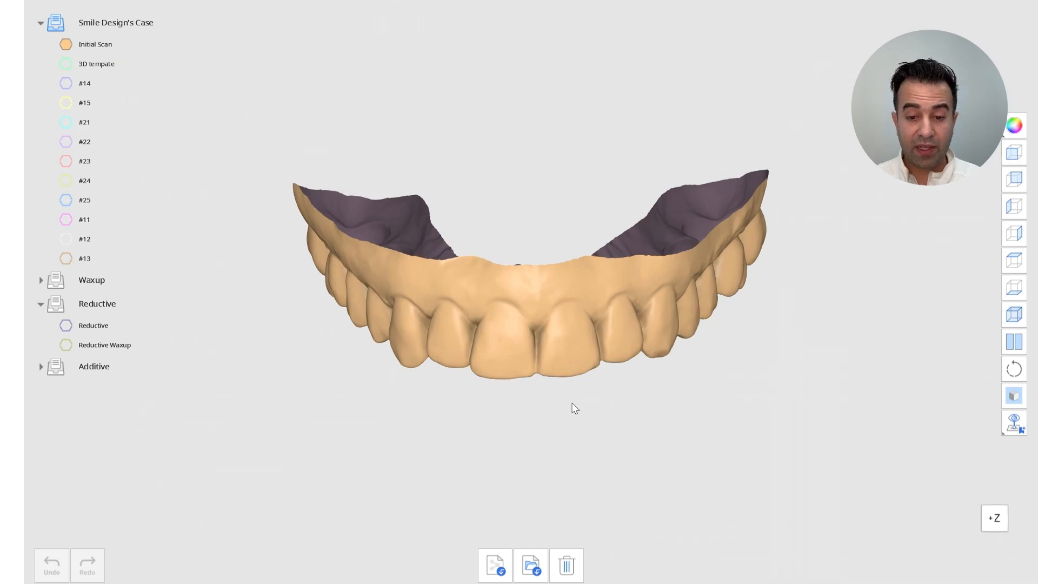
click(495, 565)
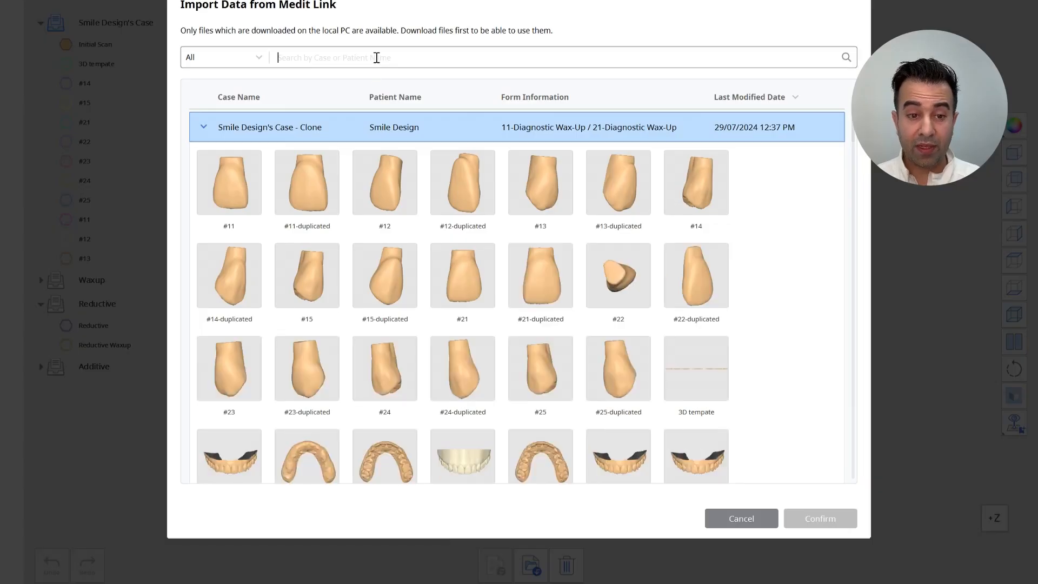
text(teeth l)
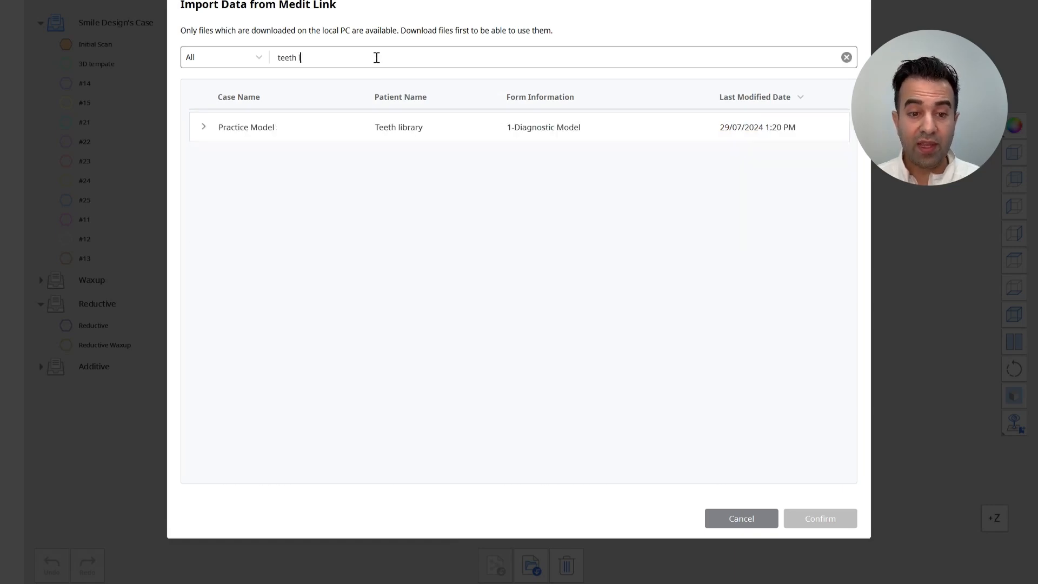
click(204, 129)
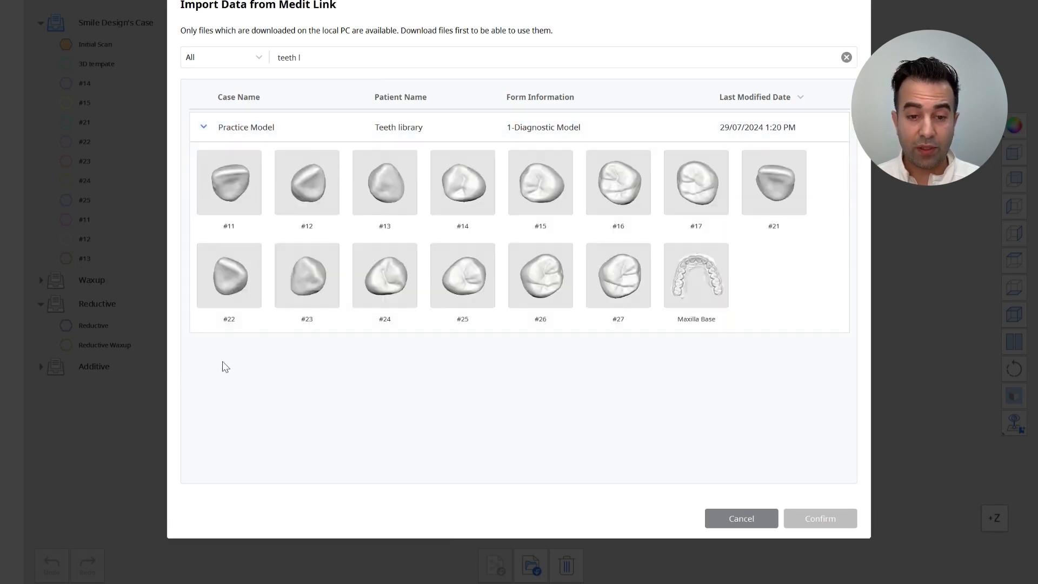
drag(839, 167, 492, 338)
click(821, 519)
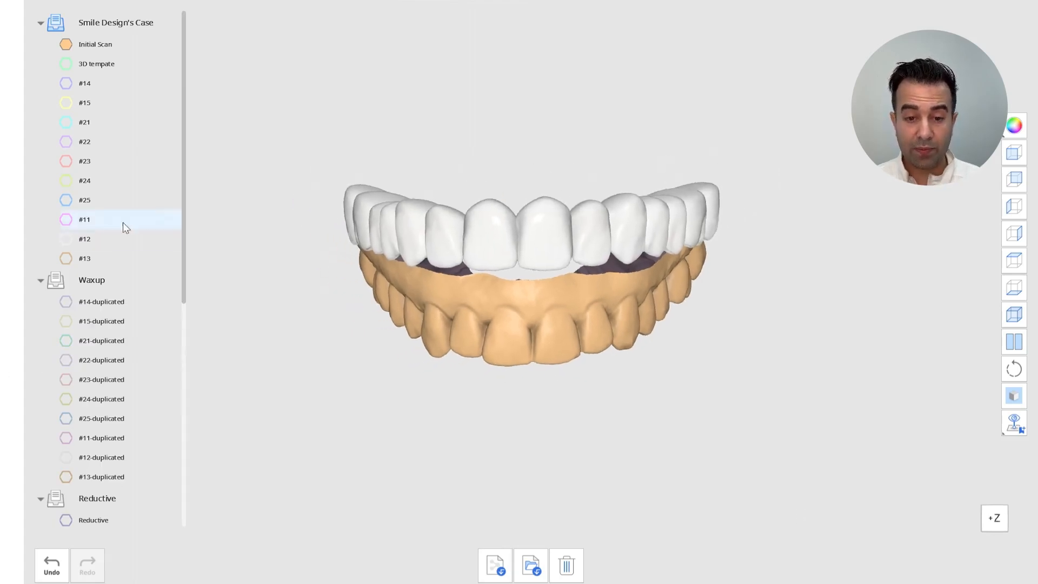
Start the 3D transform and select all Practice Model teeth #11–#27 as the data to transform
drag(183, 174, 160, 429)
click(54, 227)
click(54, 226)
mouse_move(67, 247)
mouse_down()
mouse_move(65, 502)
mouse_move(66, 247)
mouse_up()
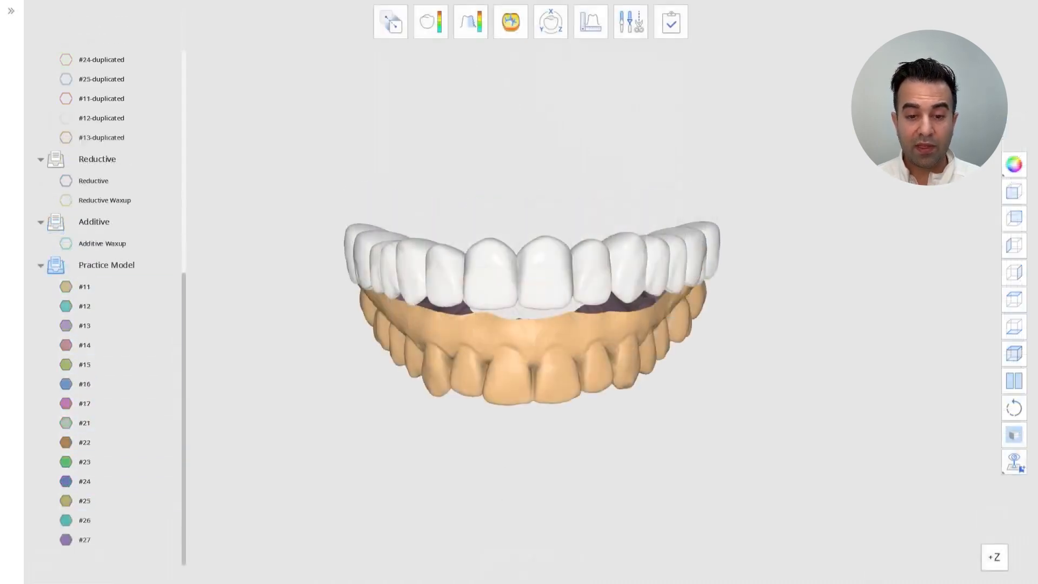
click(1014, 192)
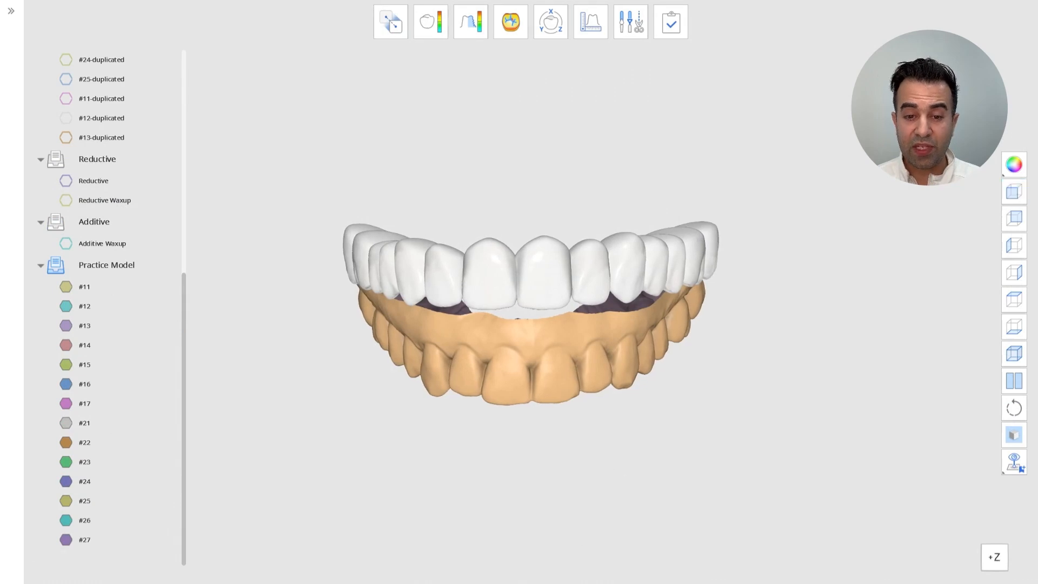
click(546, 32)
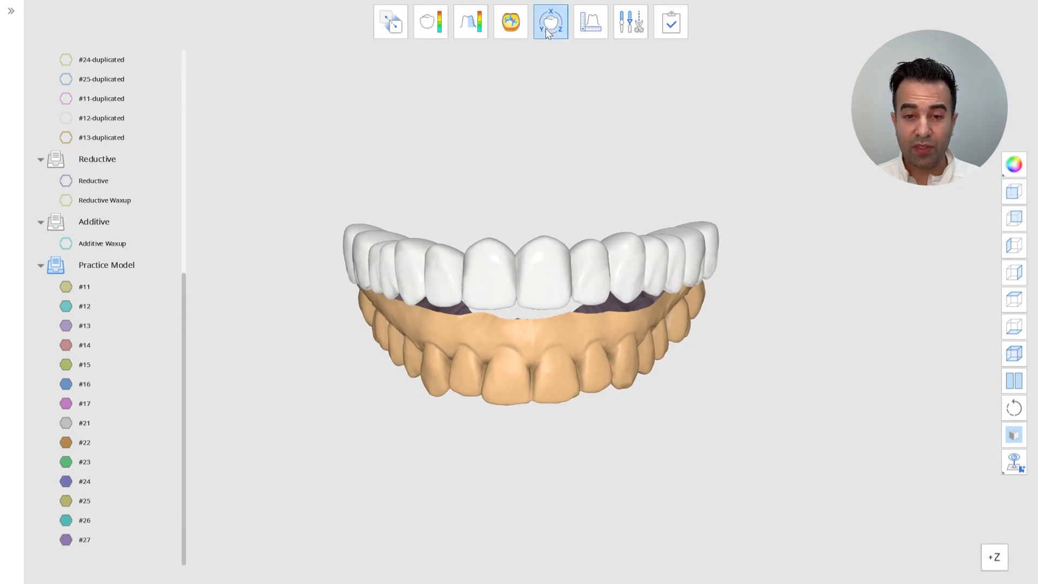
scroll(552, 346, down, 3)
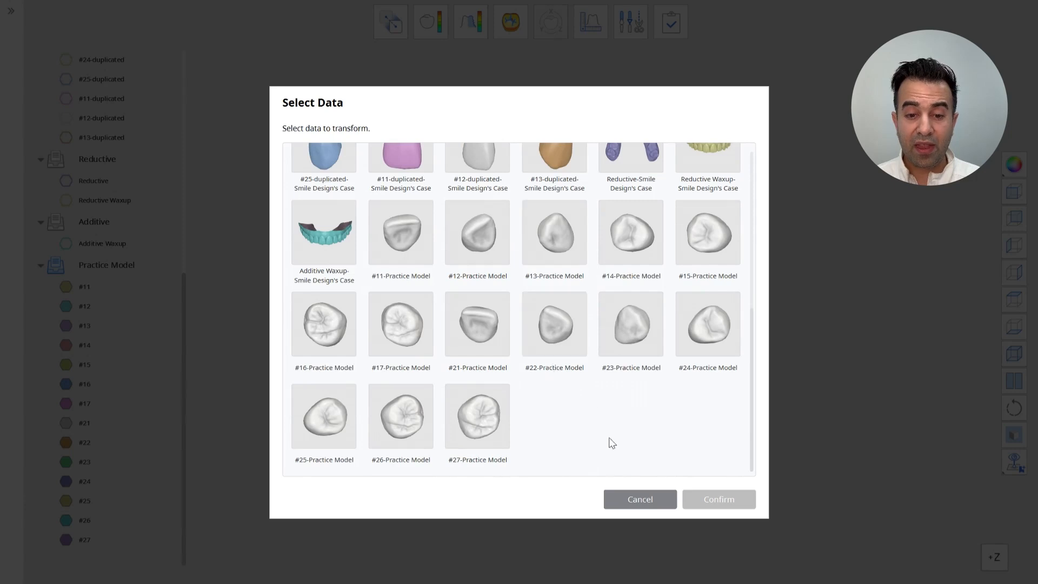
drag(740, 461, 317, 250)
click(724, 500)
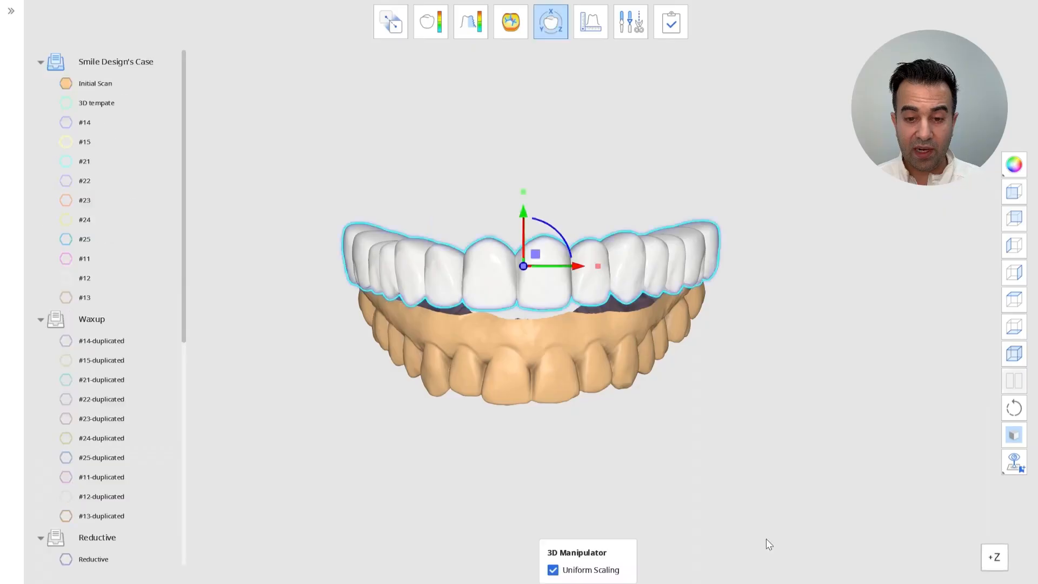
Move the library teeth down onto the scan's dentition, checking their placement from side and occlusal views
drag(533, 251, 548, 344)
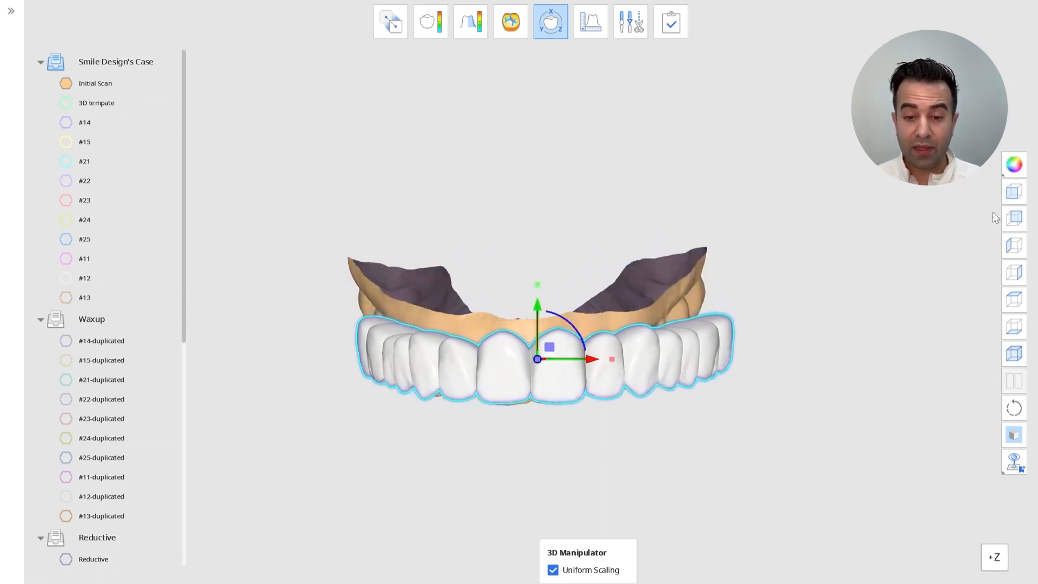
click(1009, 247)
drag(680, 307, 476, 316)
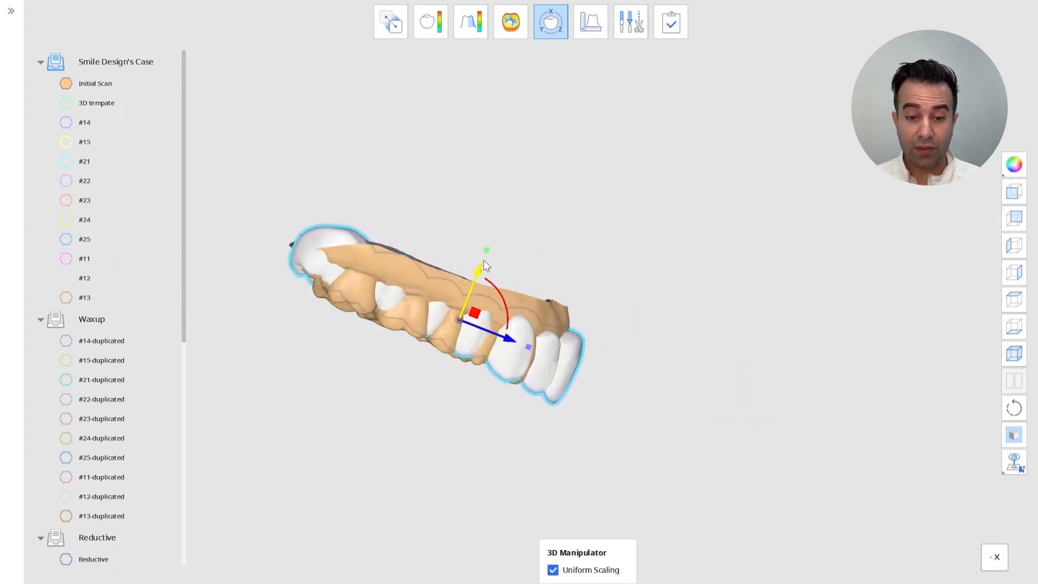
drag(485, 251, 483, 255)
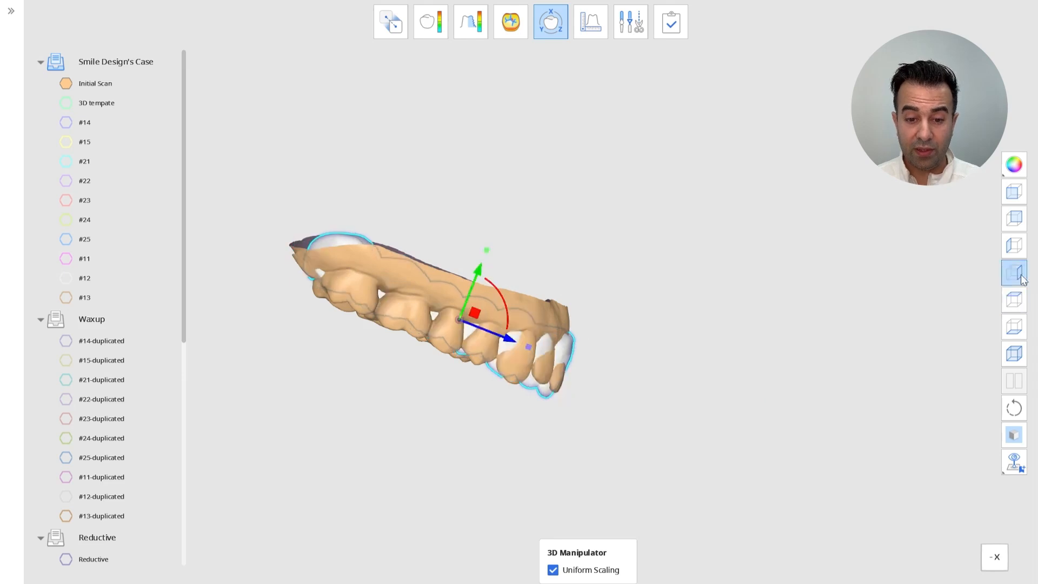
click(1015, 327)
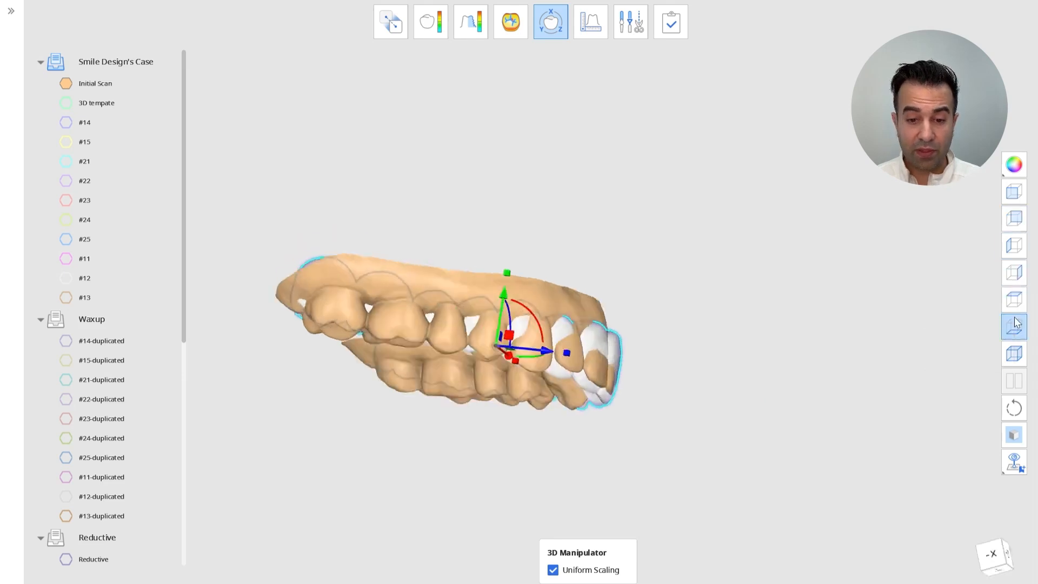
drag(548, 267, 540, 266)
click(1015, 192)
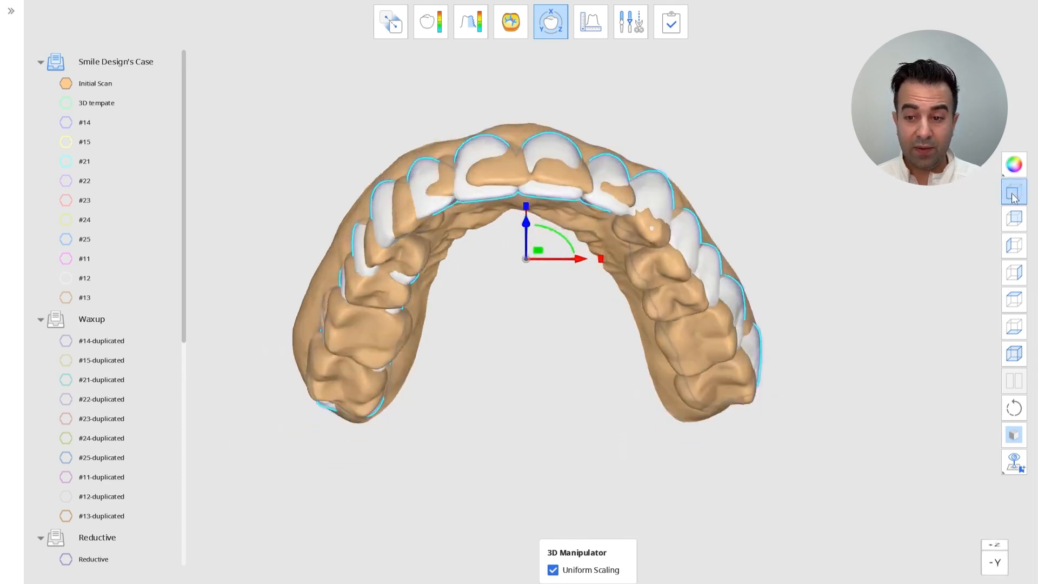
drag(545, 308, 550, 303)
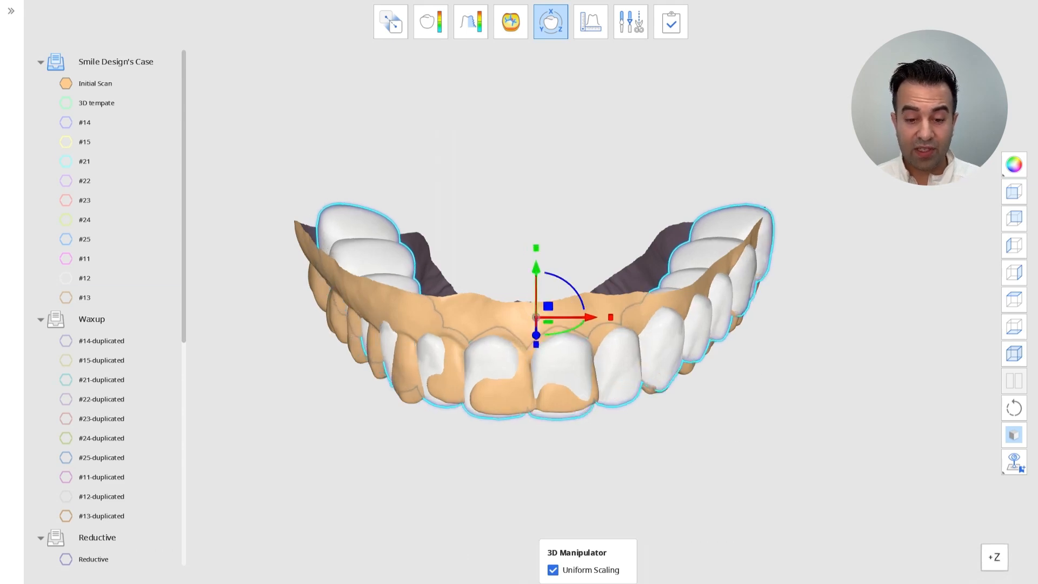
Check the library teeth's fit by hiding and showing the Initial Scan, then finish the transform
click(70, 82)
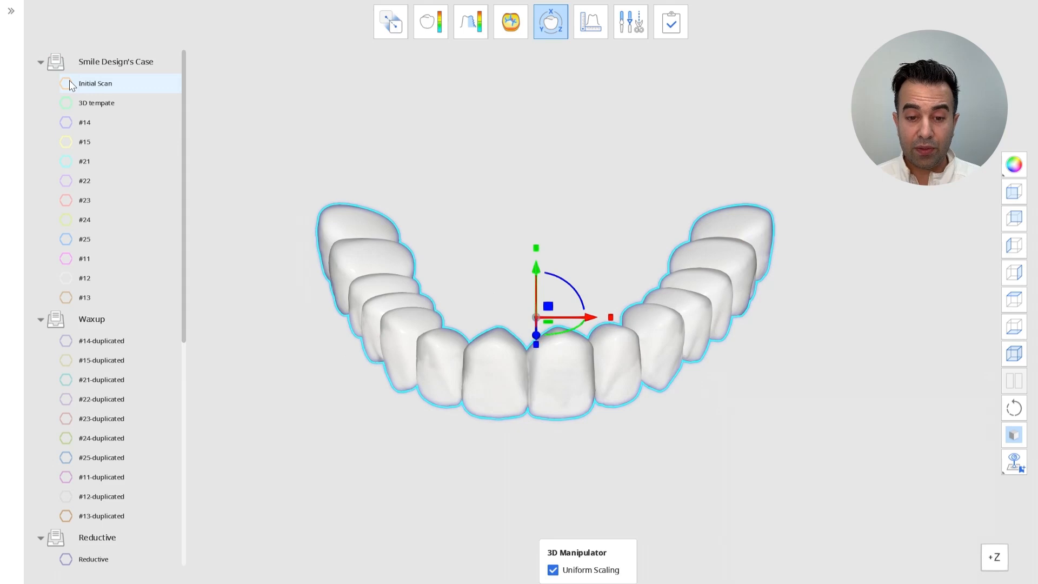
click(66, 83)
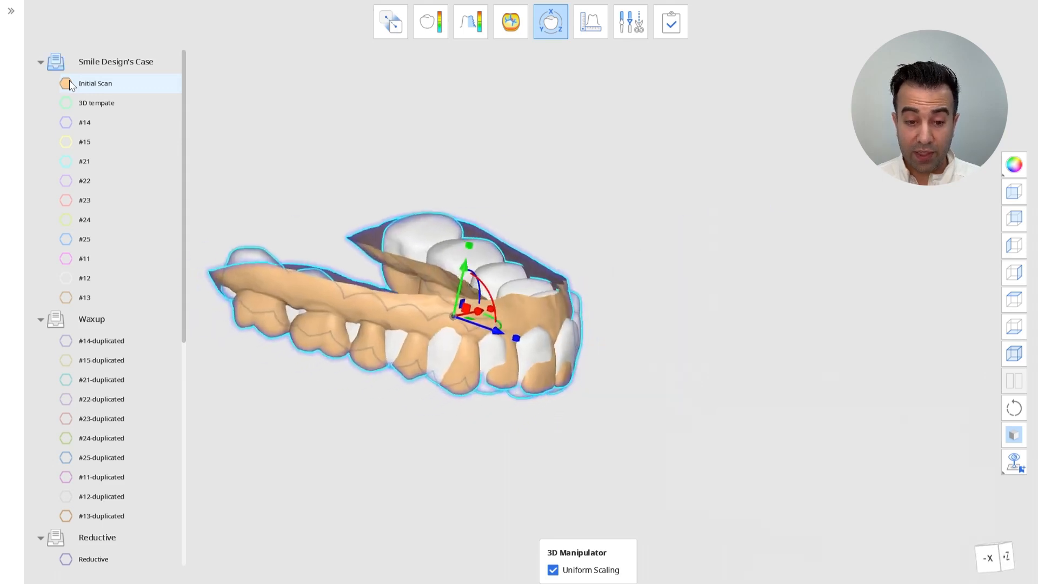
right_drag(787, 25, 536, 57)
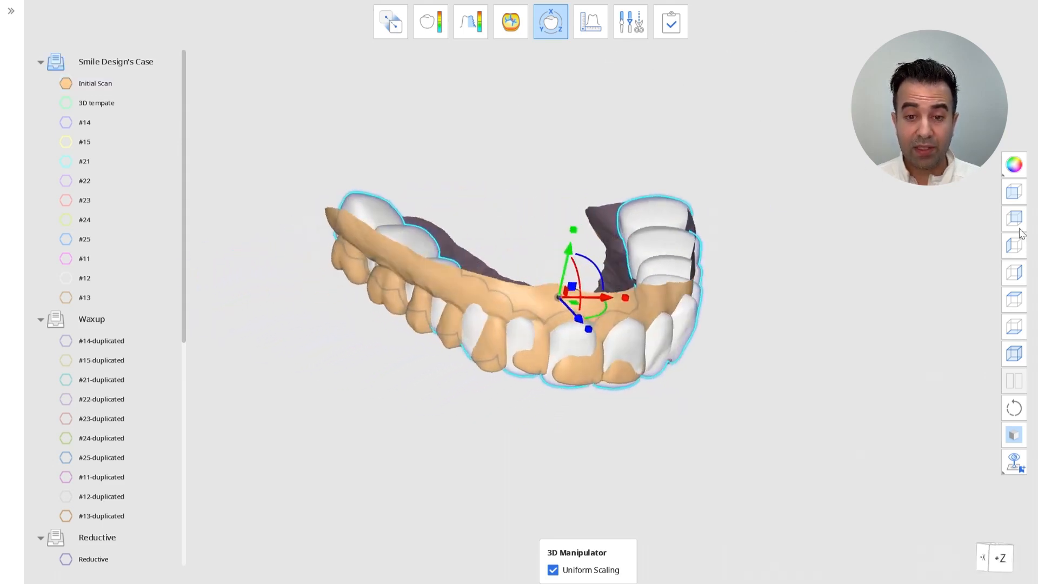
click(1014, 194)
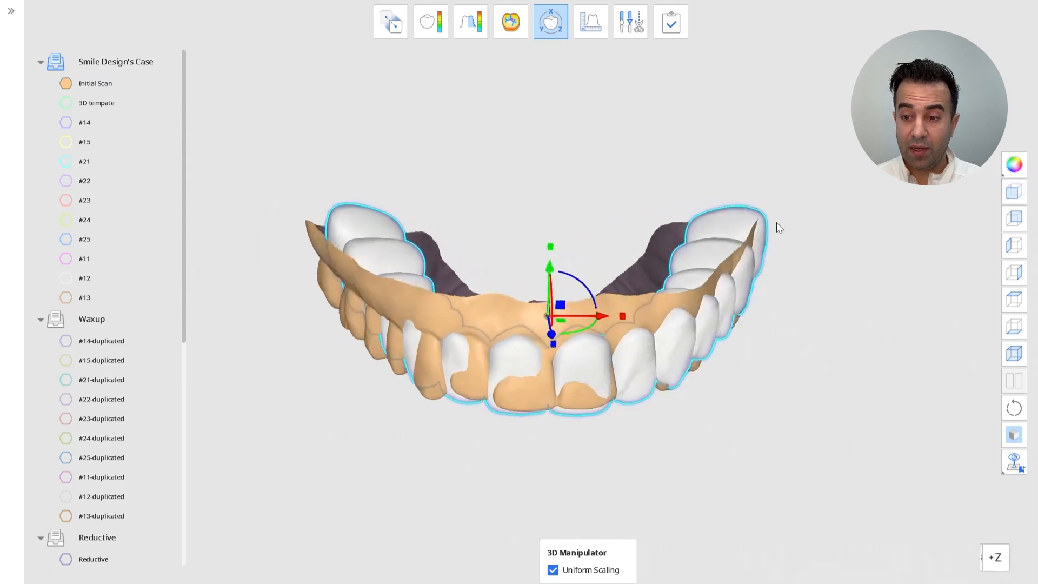
click(549, 27)
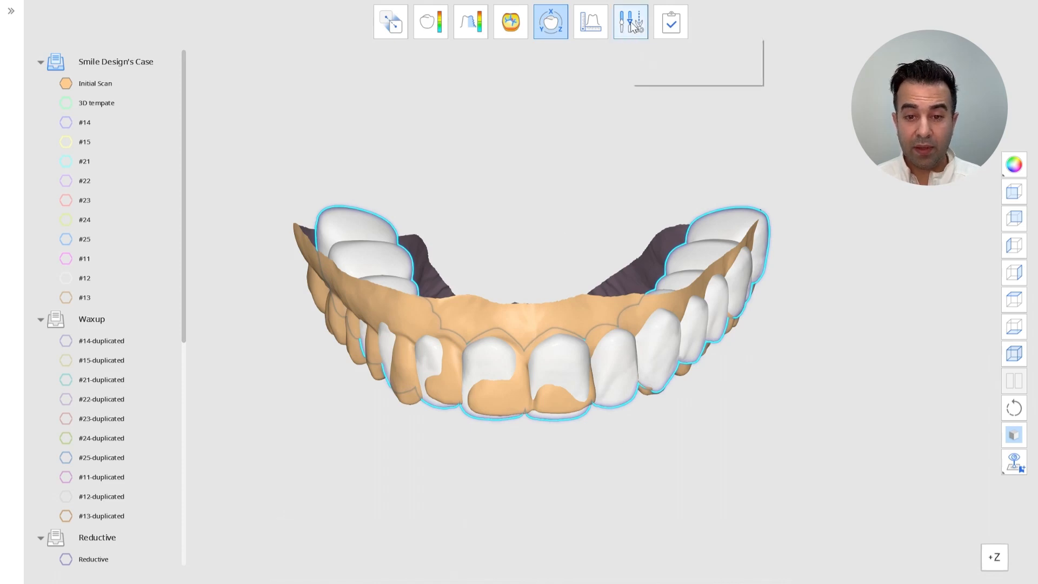
Open Sculpting and apply the smoothing brush over the scan area above the front teeth, then close the tool
click(631, 21)
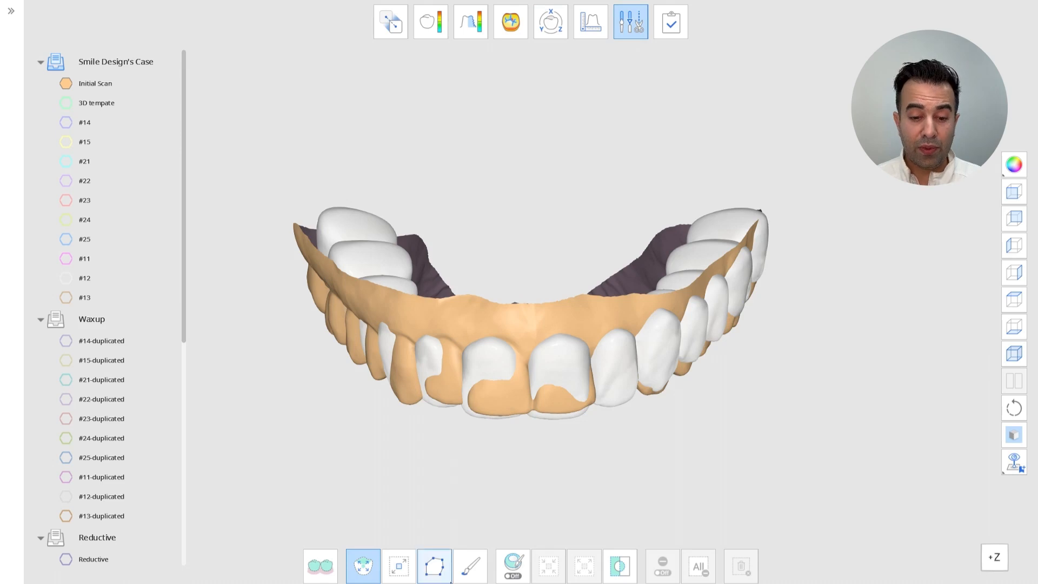
click(470, 566)
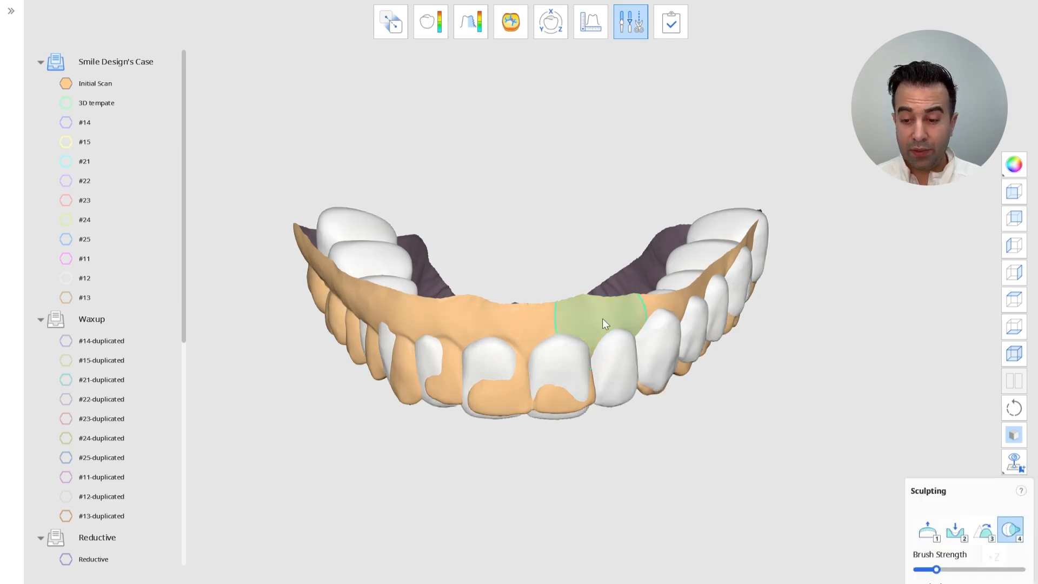
right_drag(637, 379, 725, 410)
click(1013, 192)
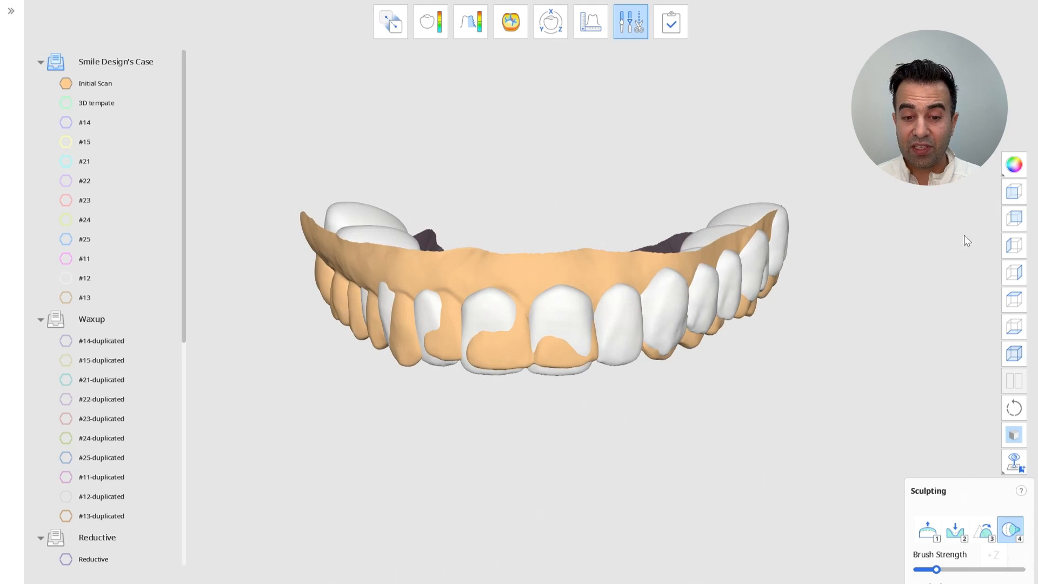
click(1013, 193)
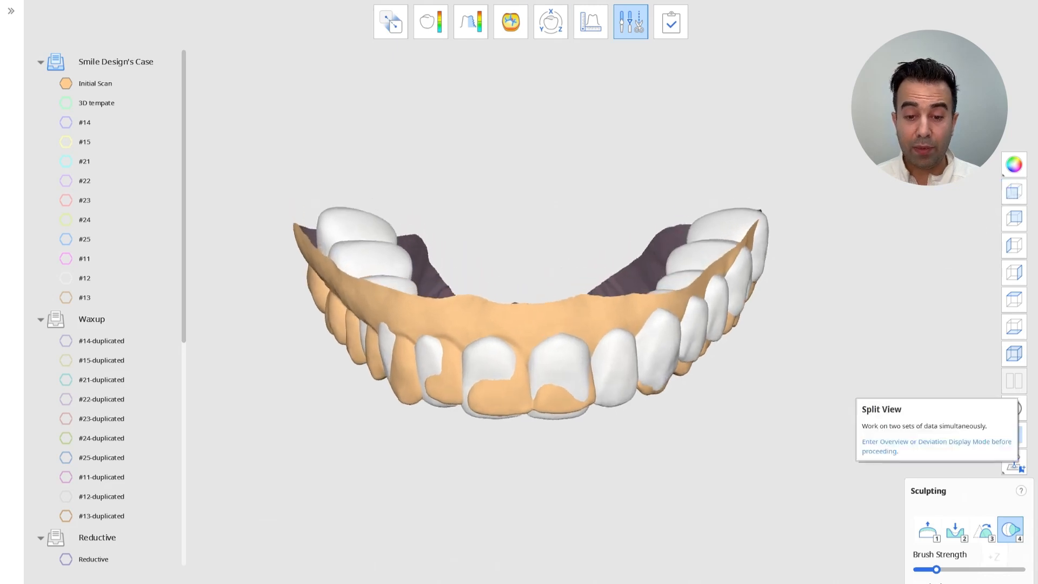
click(632, 27)
Turn on split view, collapse the groups in the left tree and hide the Practice Model teeth there
click(1014, 380)
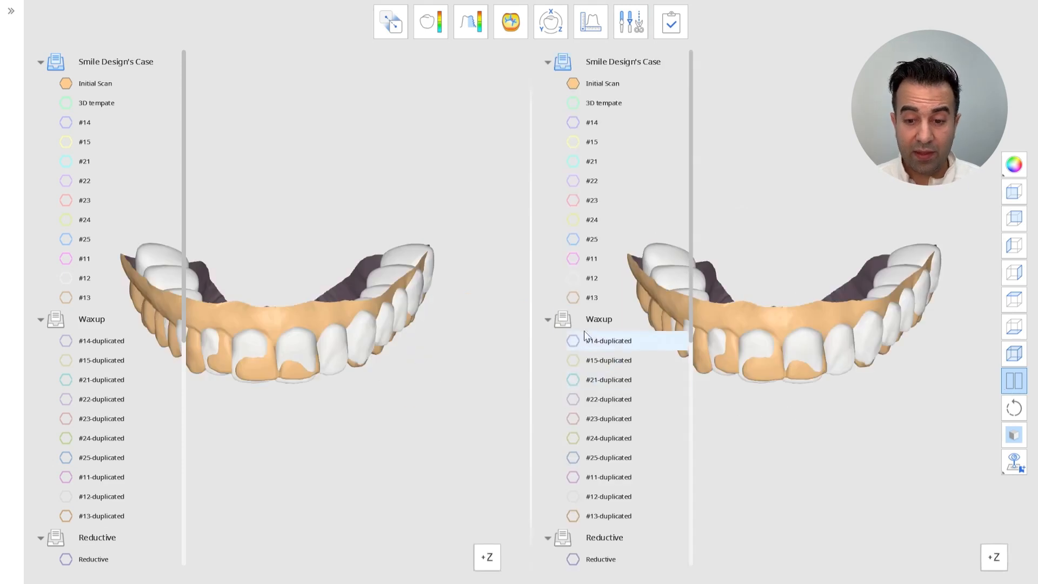
click(547, 320)
click(543, 404)
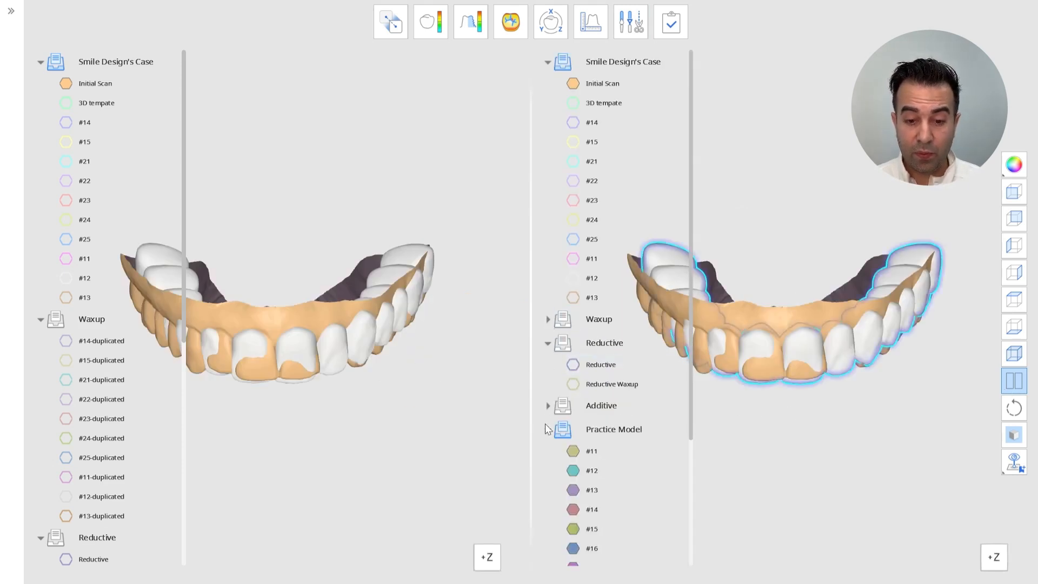
click(548, 429)
click(548, 62)
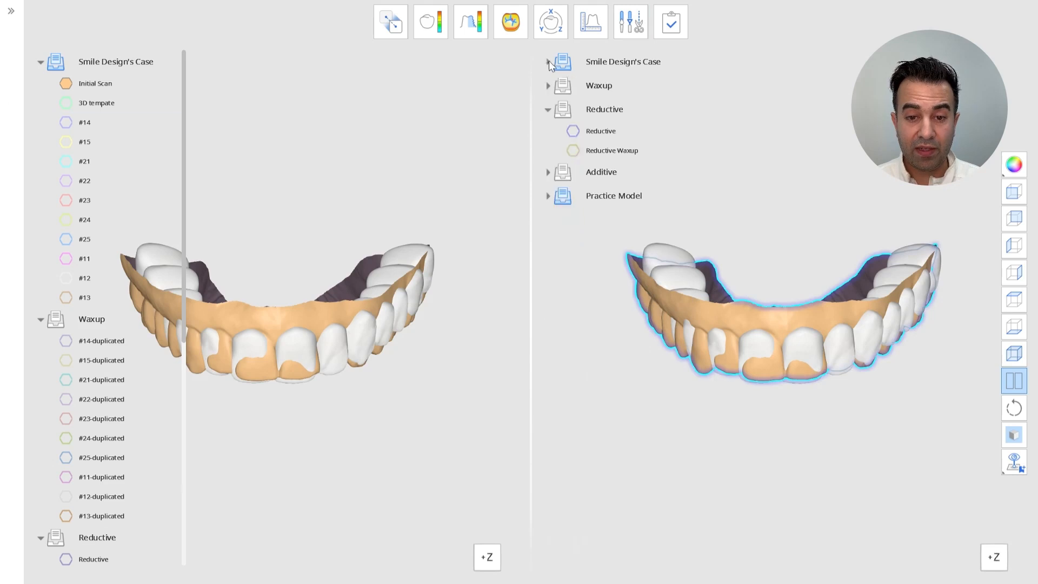
click(39, 62)
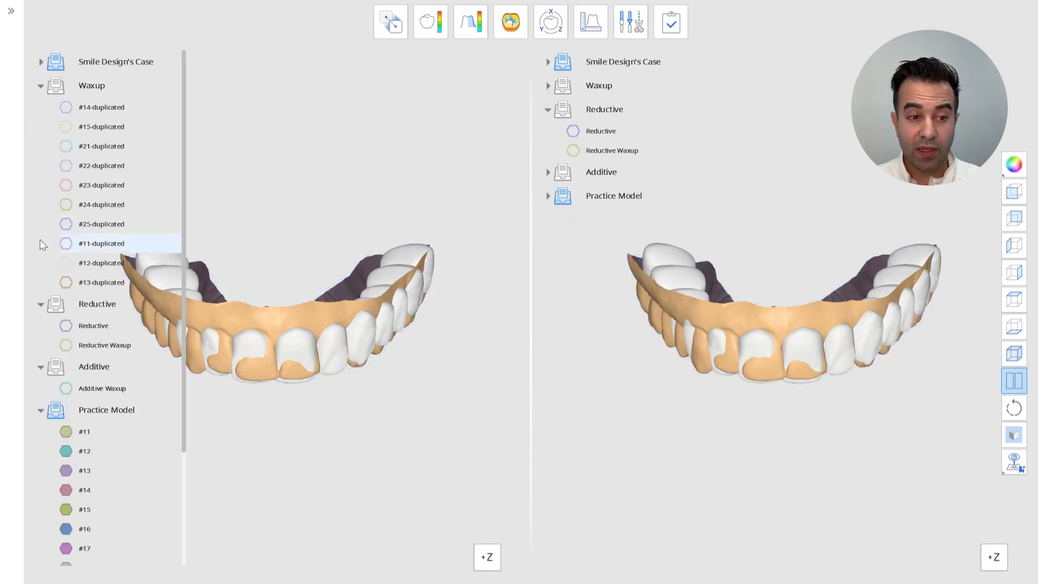
click(40, 304)
click(42, 328)
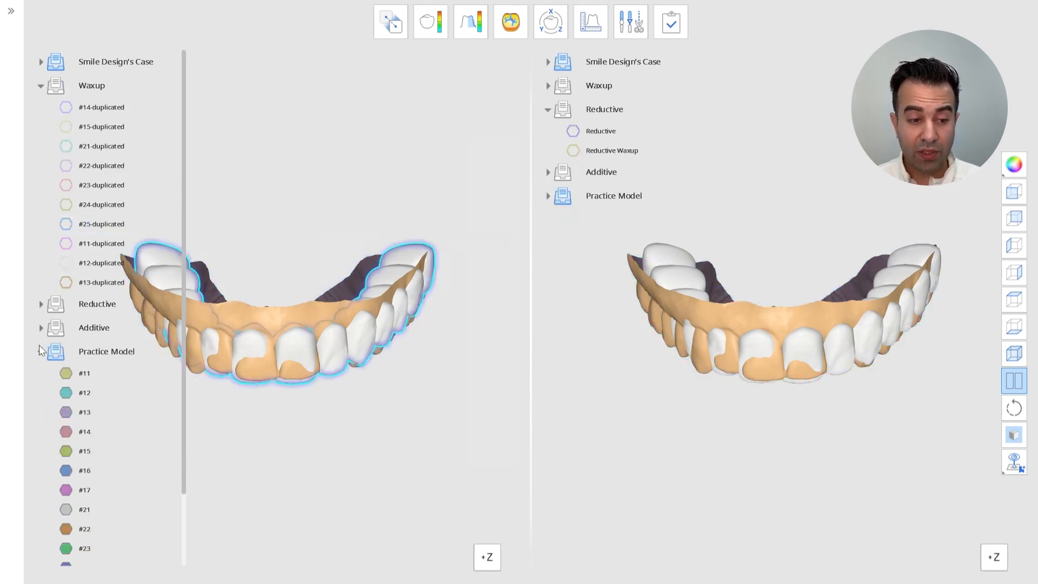
click(153, 349)
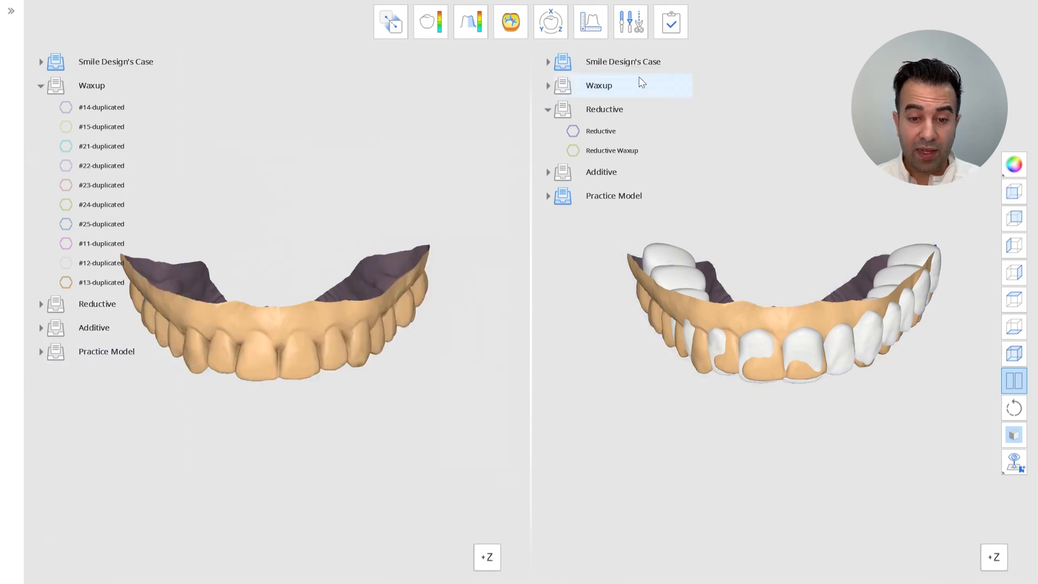
Show only the library teeth in the right view and collapse the remaining tree groups on both sides
click(594, 85)
right_drag(829, 35, 829, 37)
click(1013, 193)
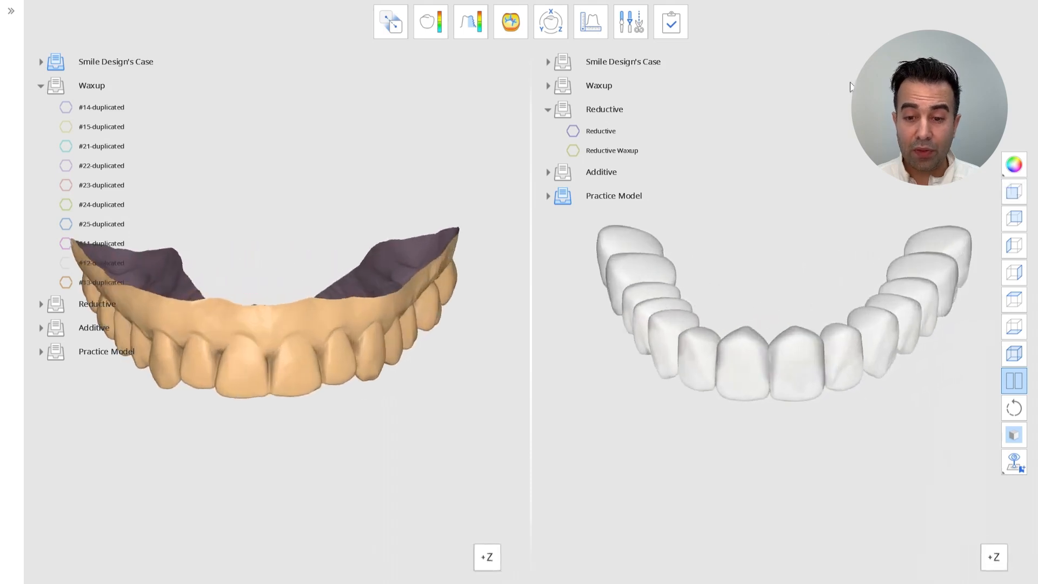
click(40, 86)
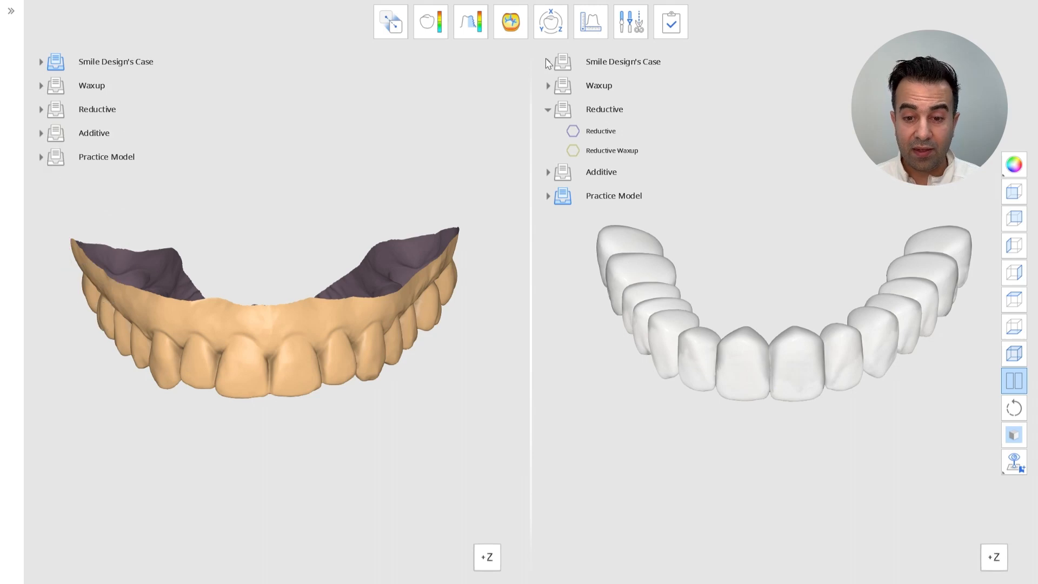
click(548, 62)
click(571, 103)
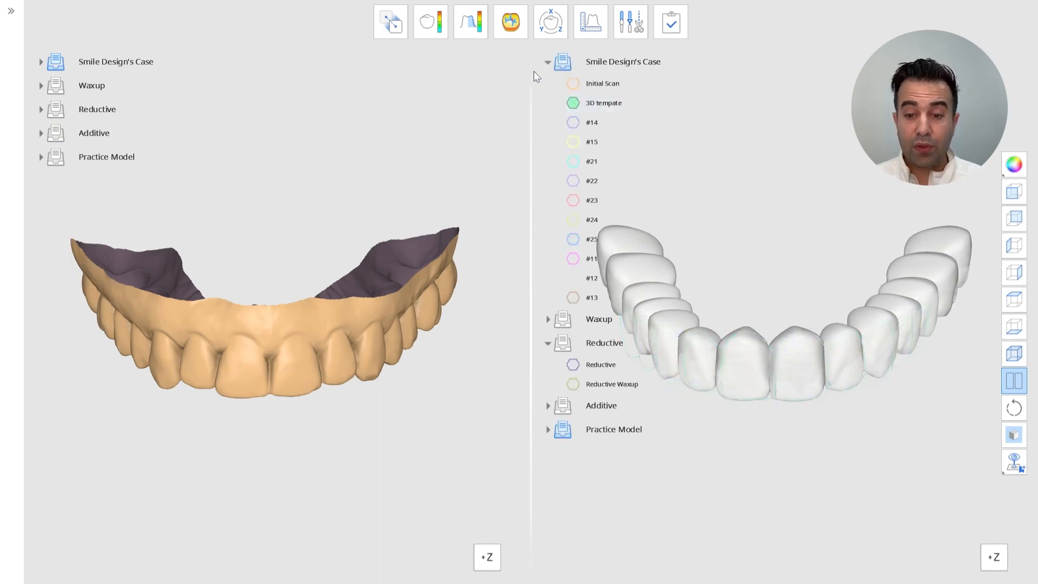
click(547, 62)
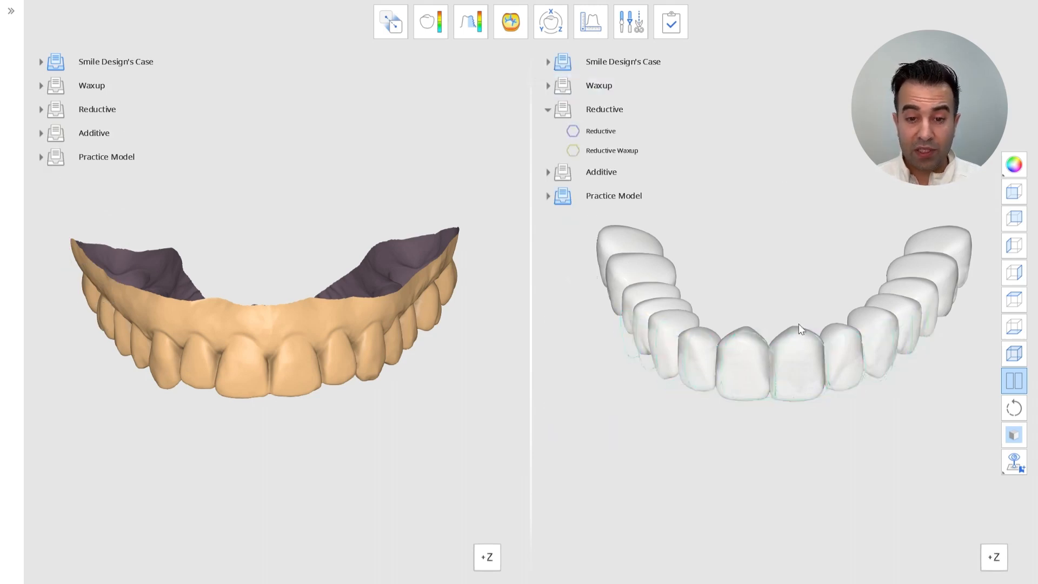
Leave split view and expand and collapse the Lower and Upper tooth groups to review their teeth
click(1015, 380)
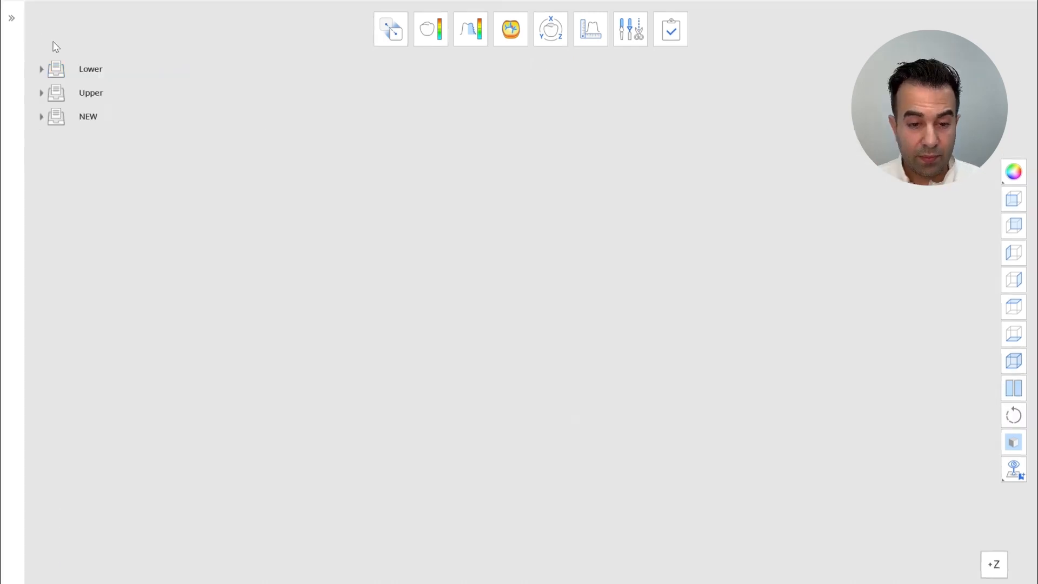
click(56, 71)
click(42, 69)
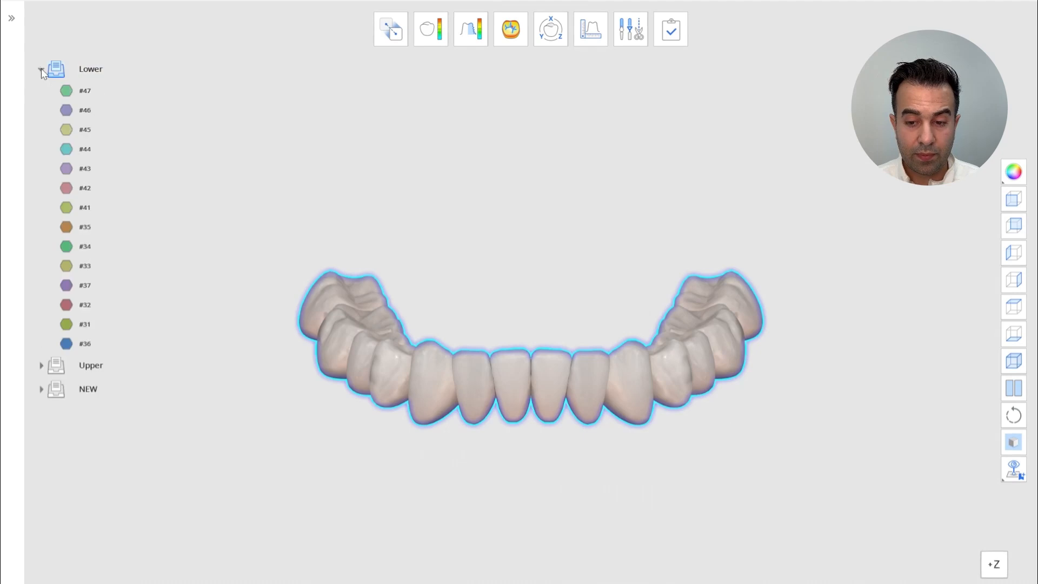
click(42, 70)
click(54, 93)
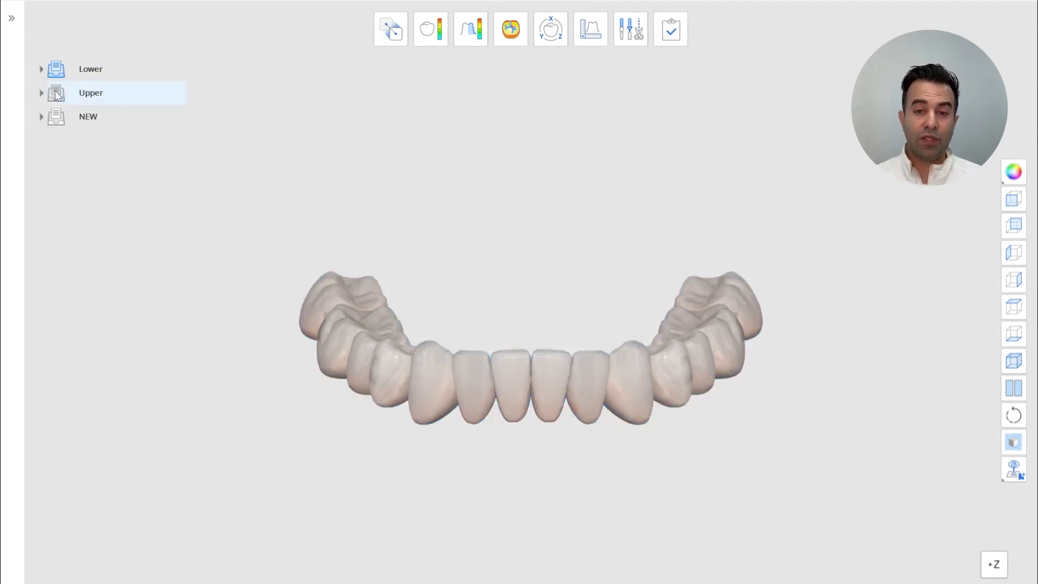
click(41, 93)
click(42, 93)
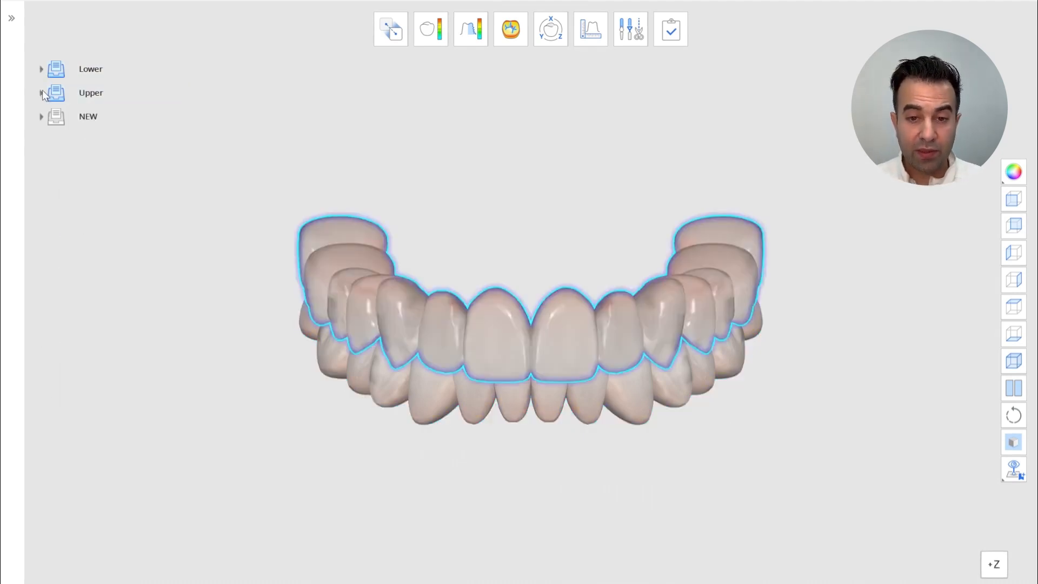
Switch the model display to per-tooth colours with transparent mesh rendering and zoom in on the teeth
click(1009, 174)
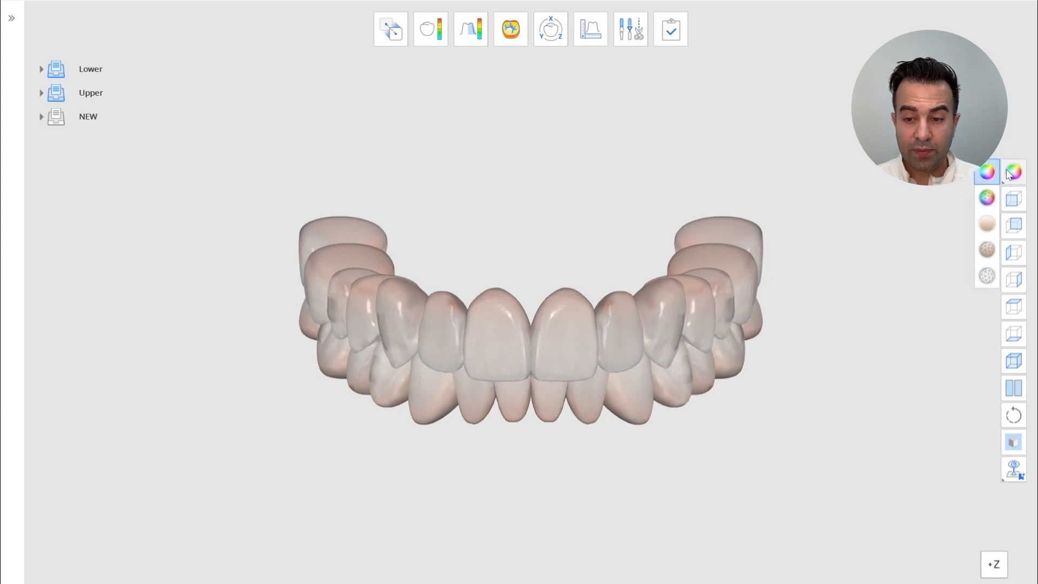
click(989, 225)
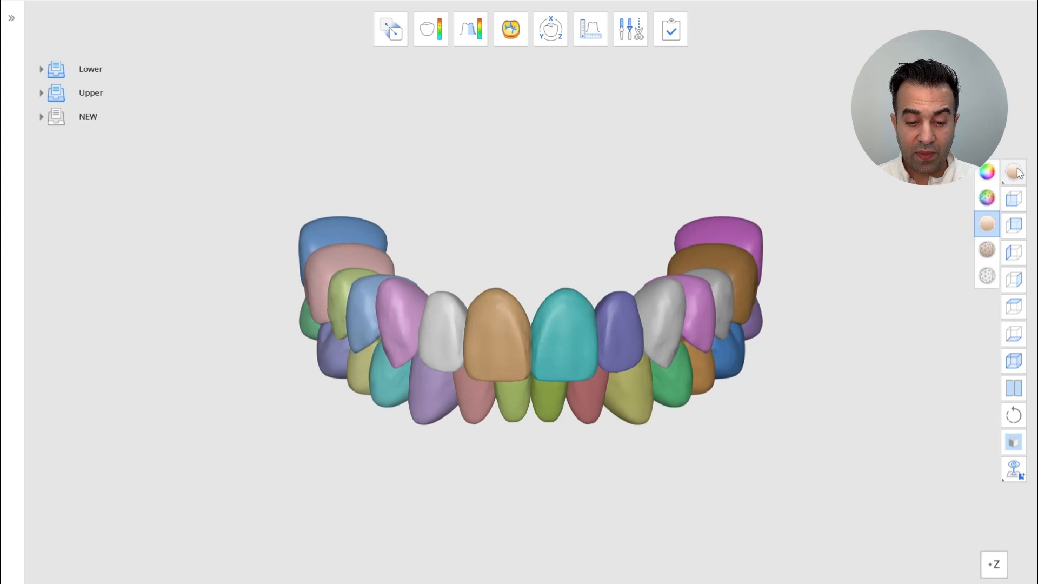
click(988, 278)
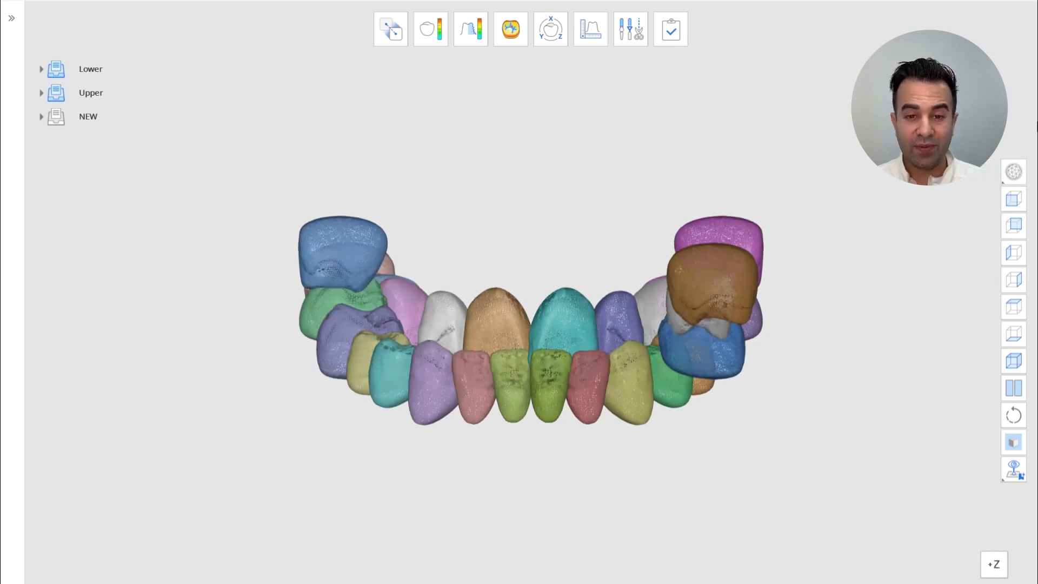
scroll(532, 297, up, 5)
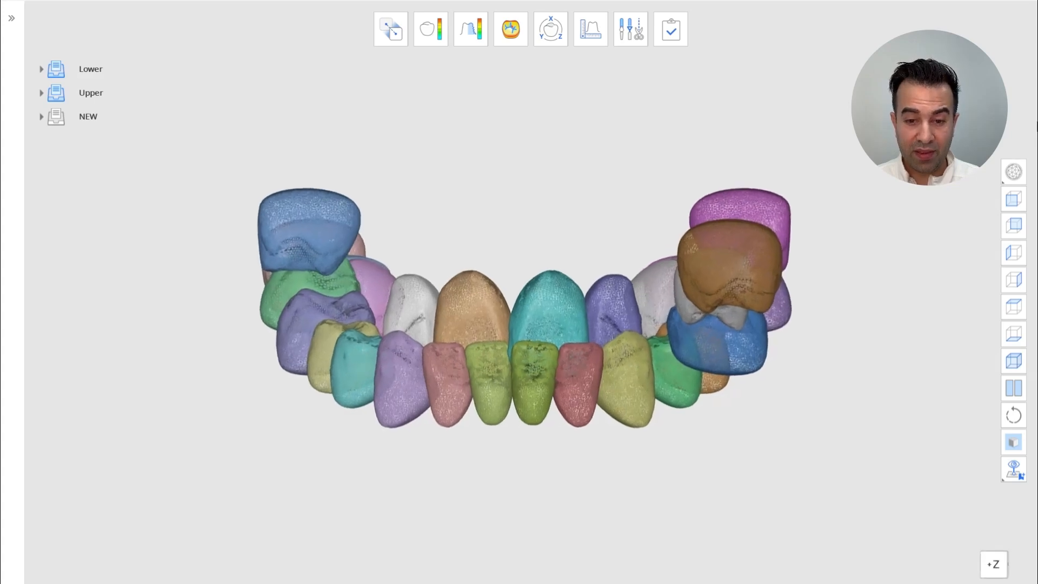
scroll(532, 297, up, 5)
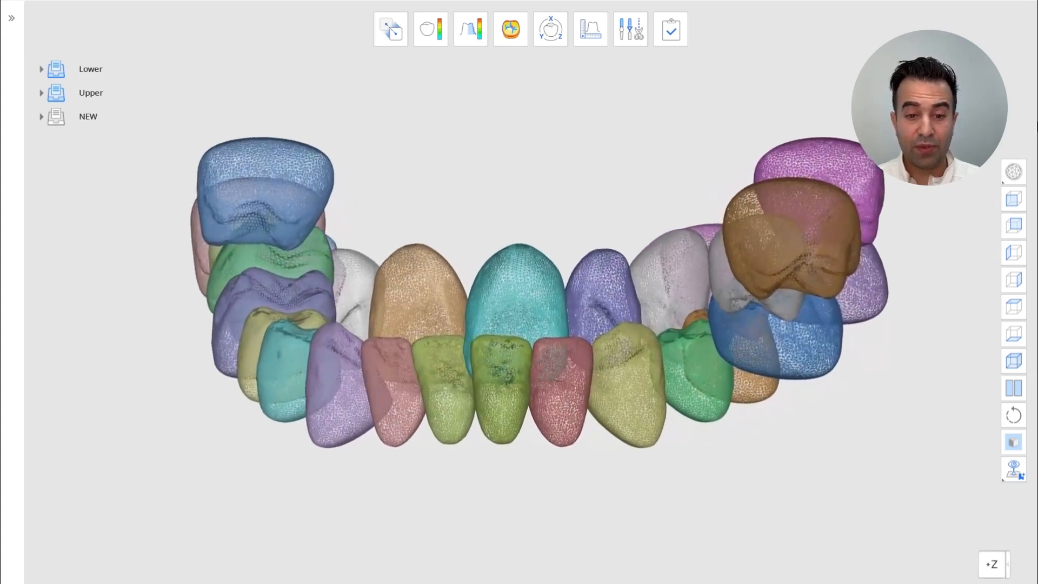
scroll(532, 297, up, 5)
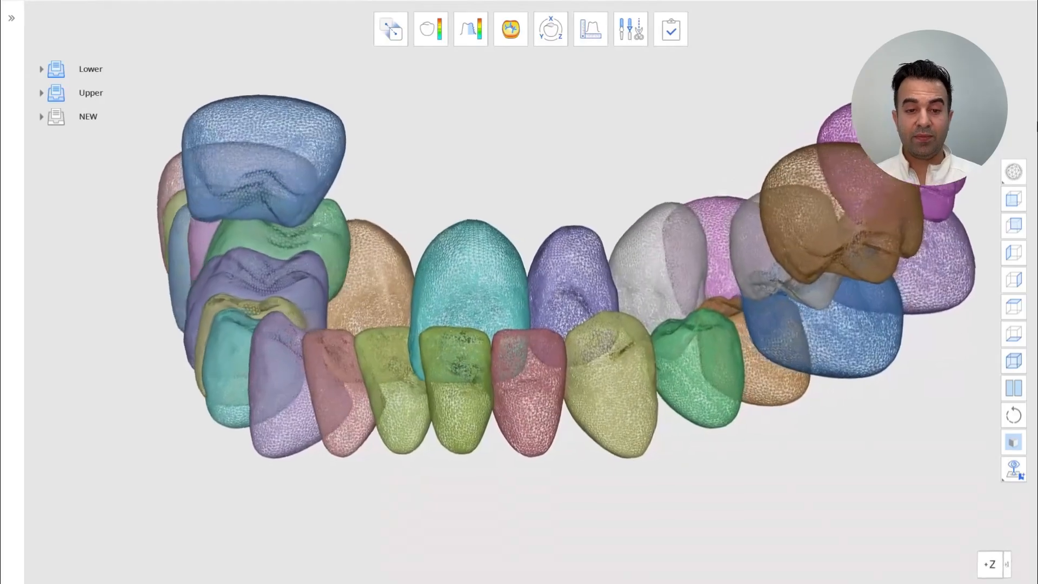
scroll(533, 297, up, 5)
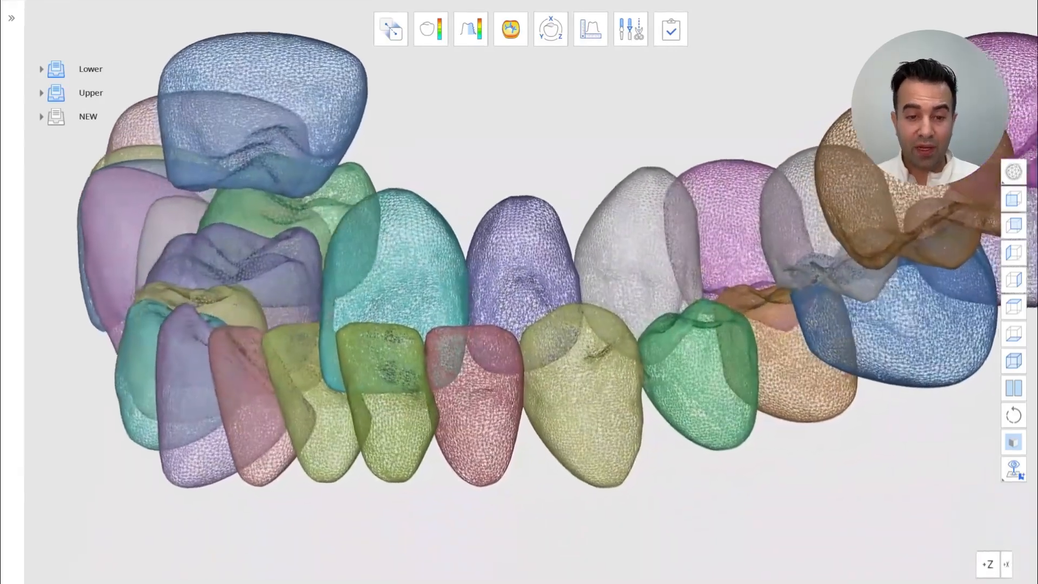
scroll(532, 297, up, 5)
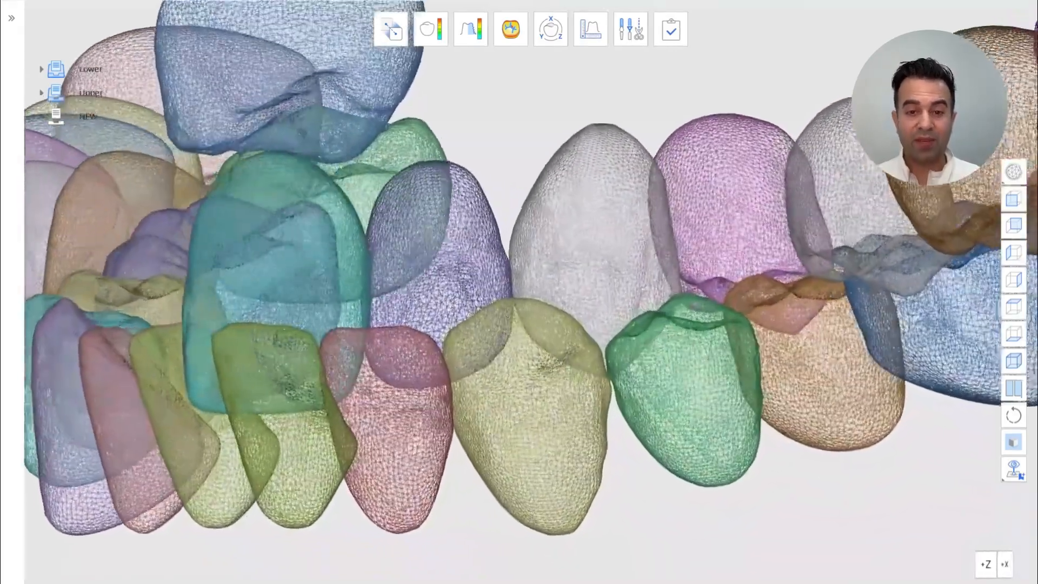
scroll(533, 297, up, 5)
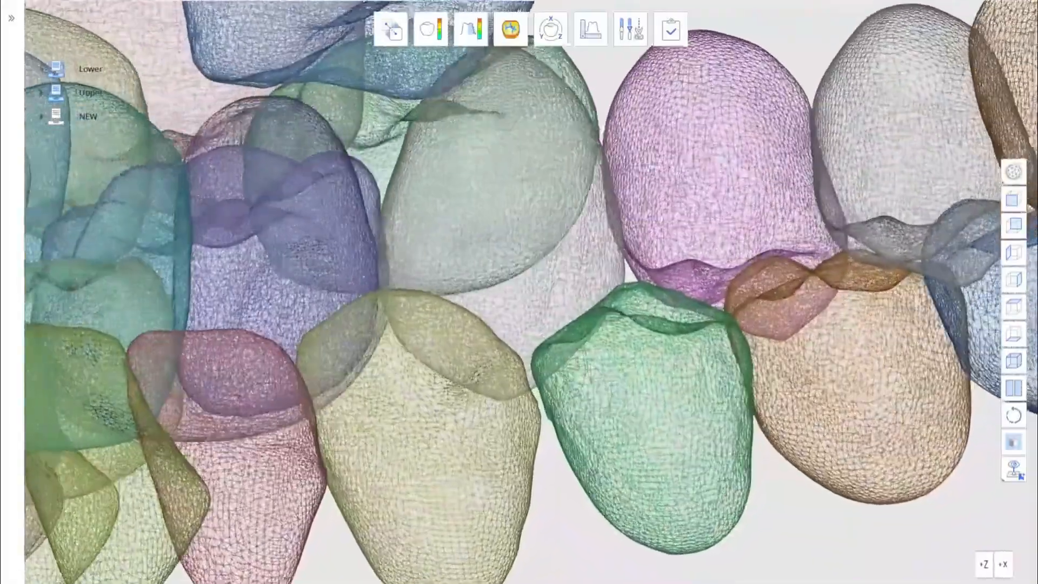